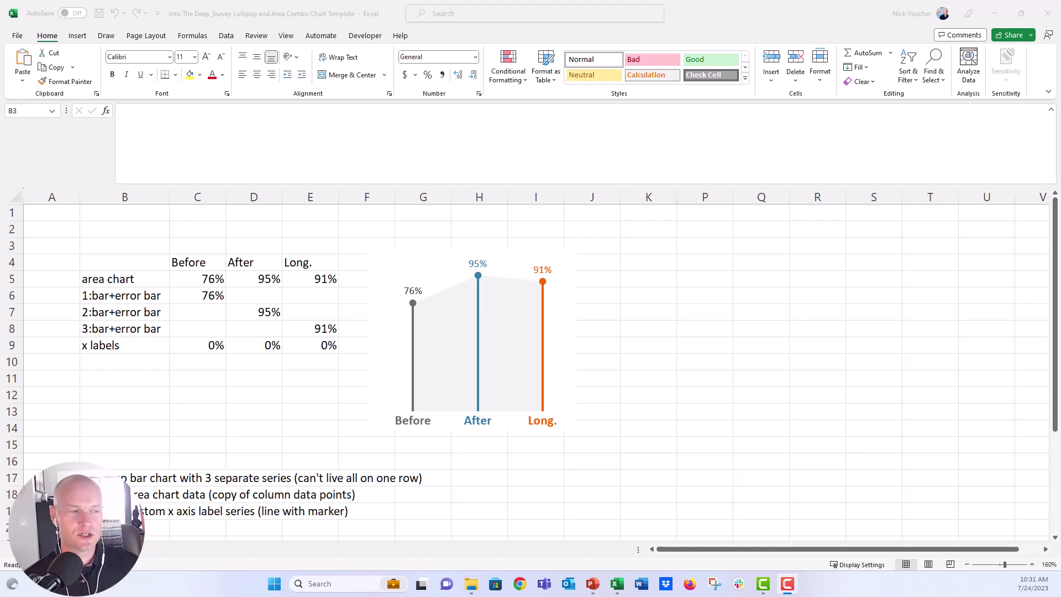
left_click(374, 260)
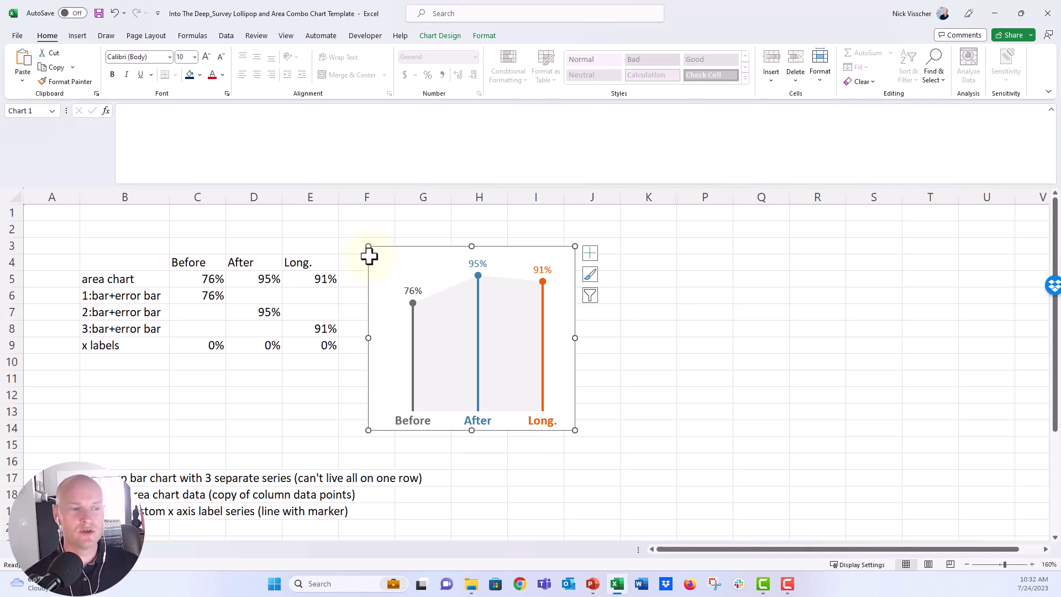
left_click(177, 279)
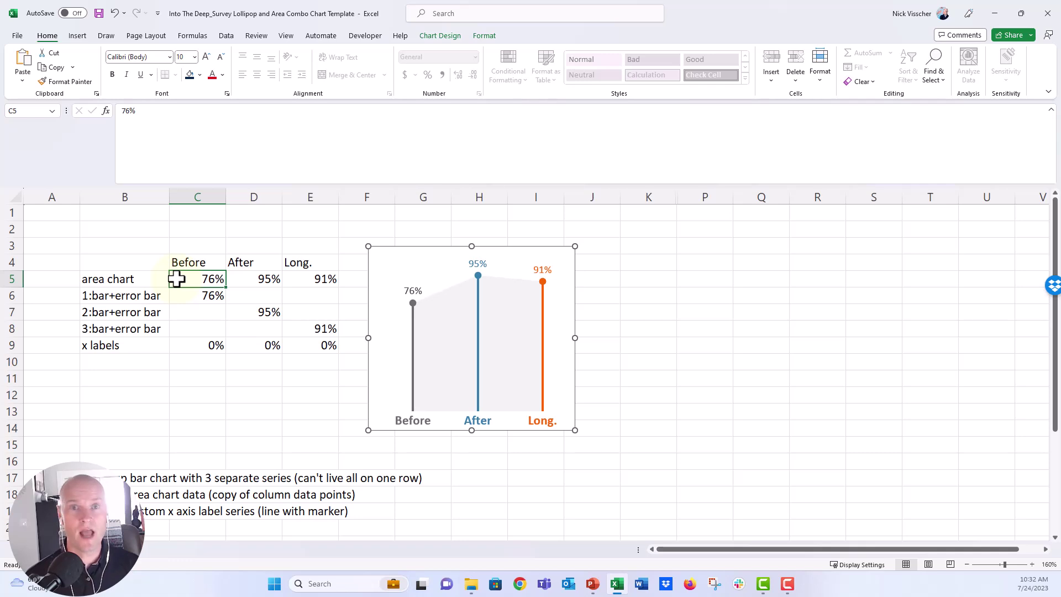
left_click_drag(177, 279, 294, 281)
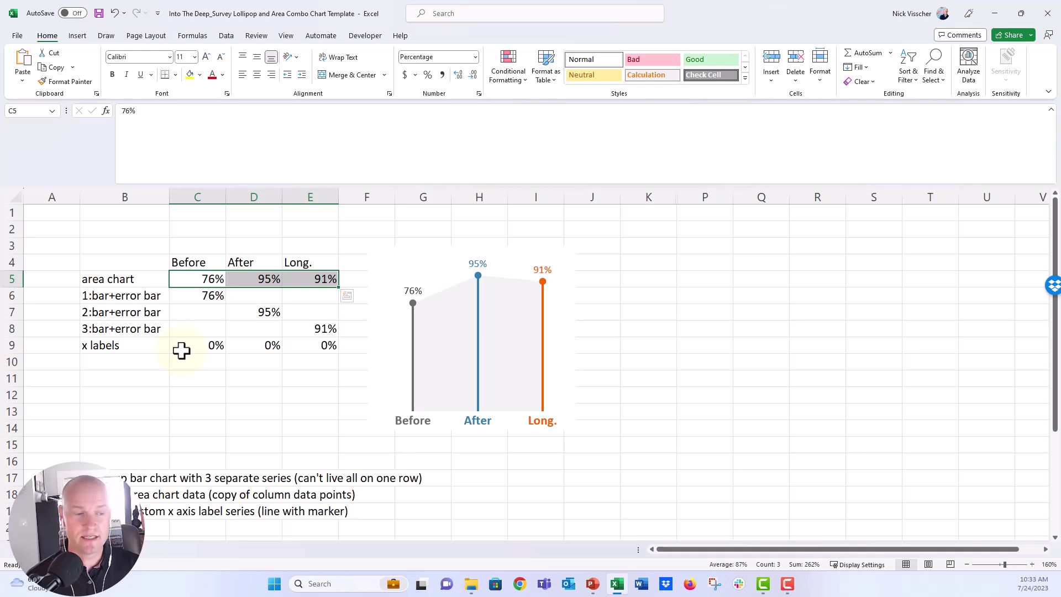
left_click(177, 280)
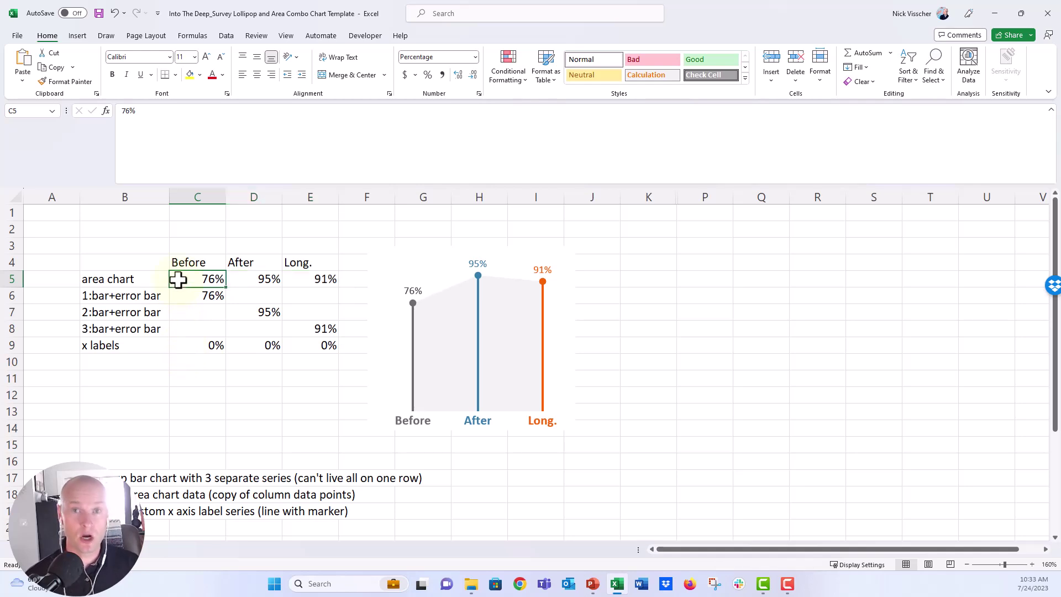
Insert a basic 2-D area chart from the Before, After and Long. data in B24:E25
scroll(193, 285, "down", 6)
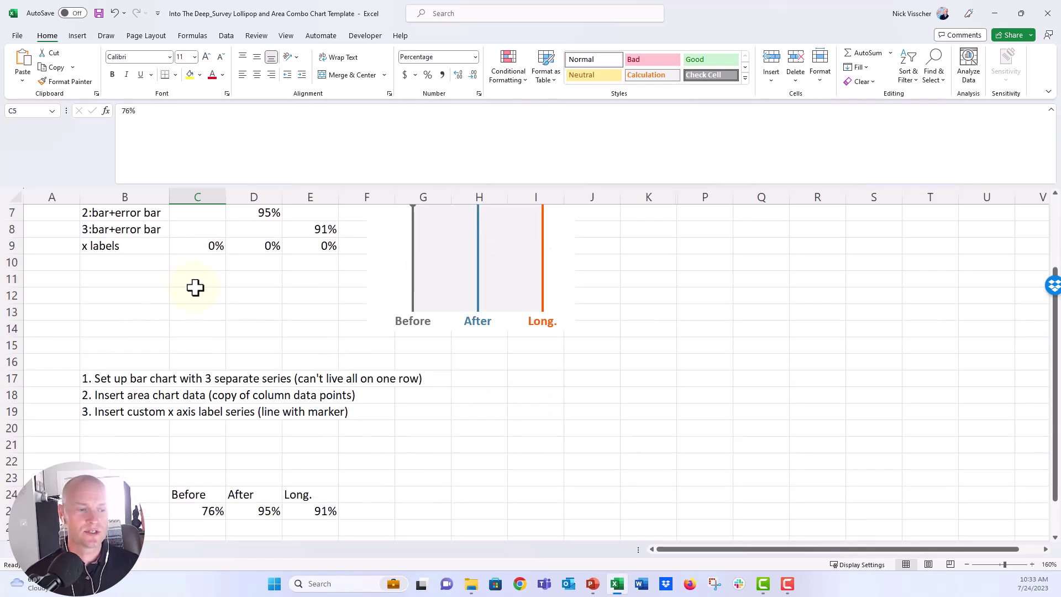
scroll(195, 287, "down", 1)
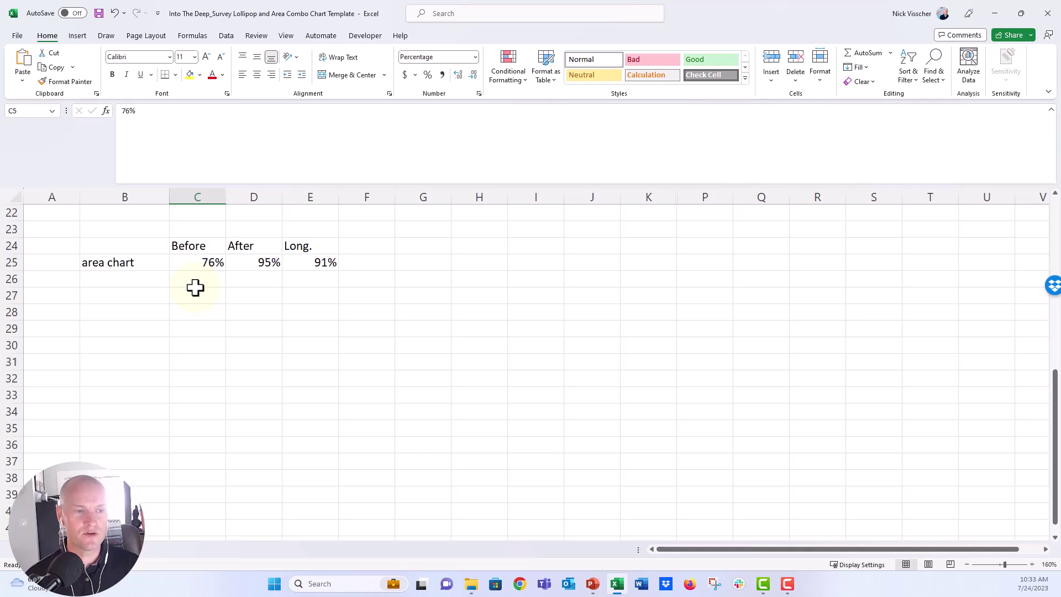
left_click_drag(134, 245, 312, 264)
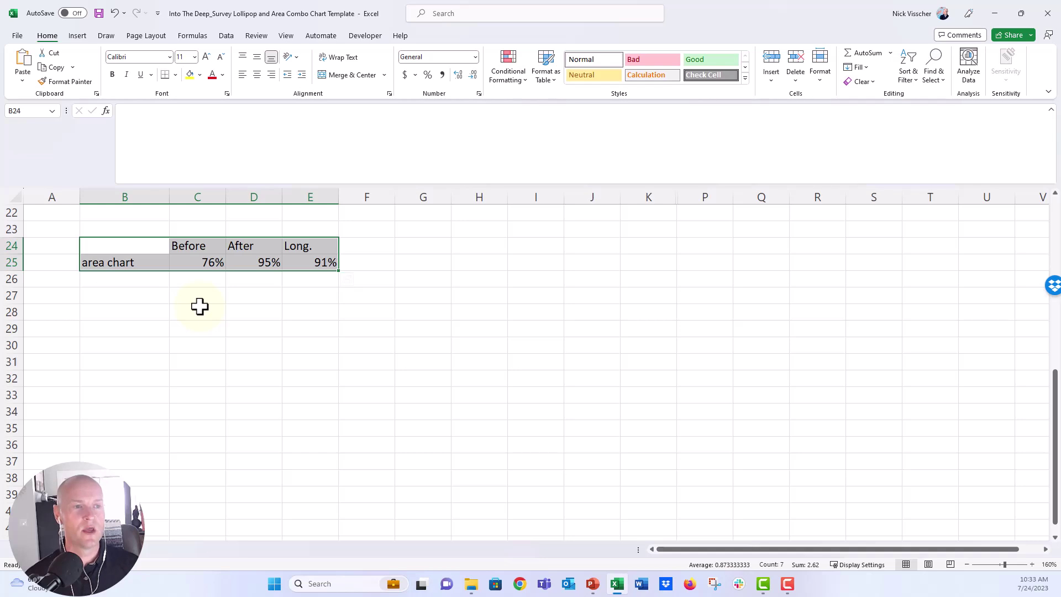
left_click(78, 38)
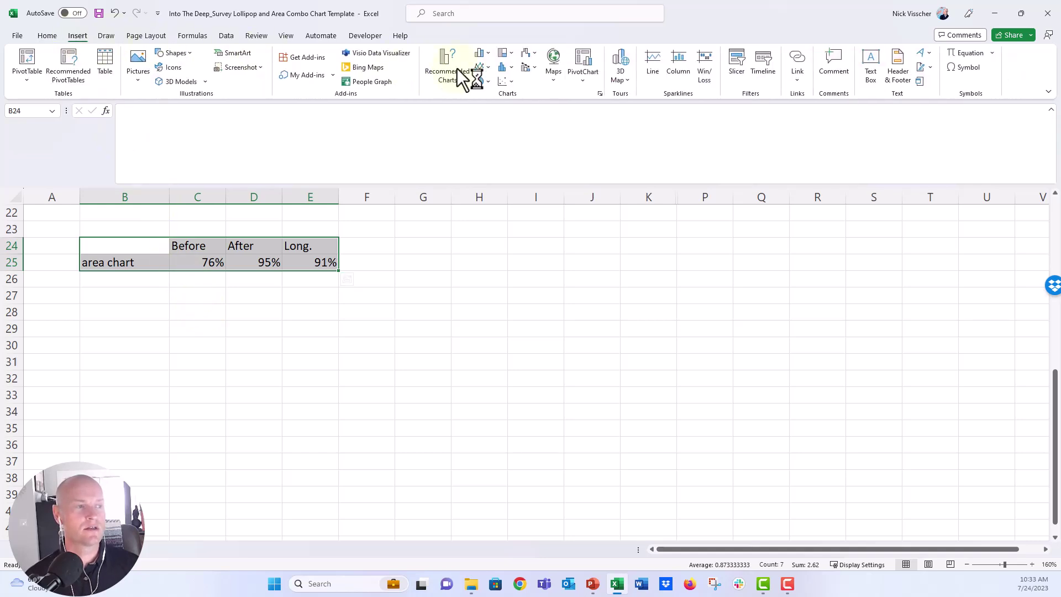
left_click(486, 69)
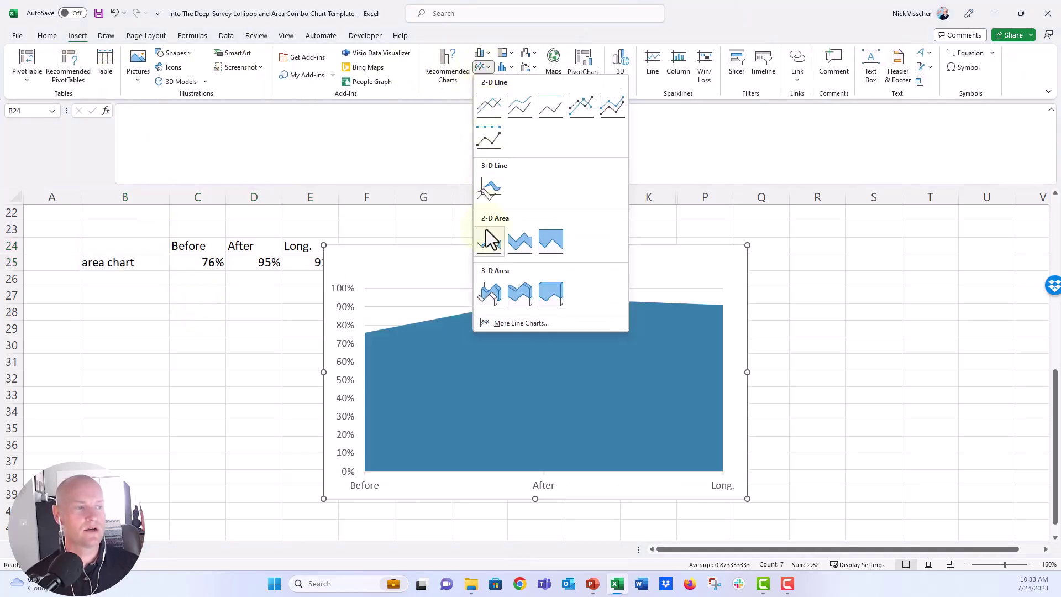
left_click(489, 242)
Move the new area chart just beside the data table and delete its chart title
left_click_drag(390, 248, 422, 236)
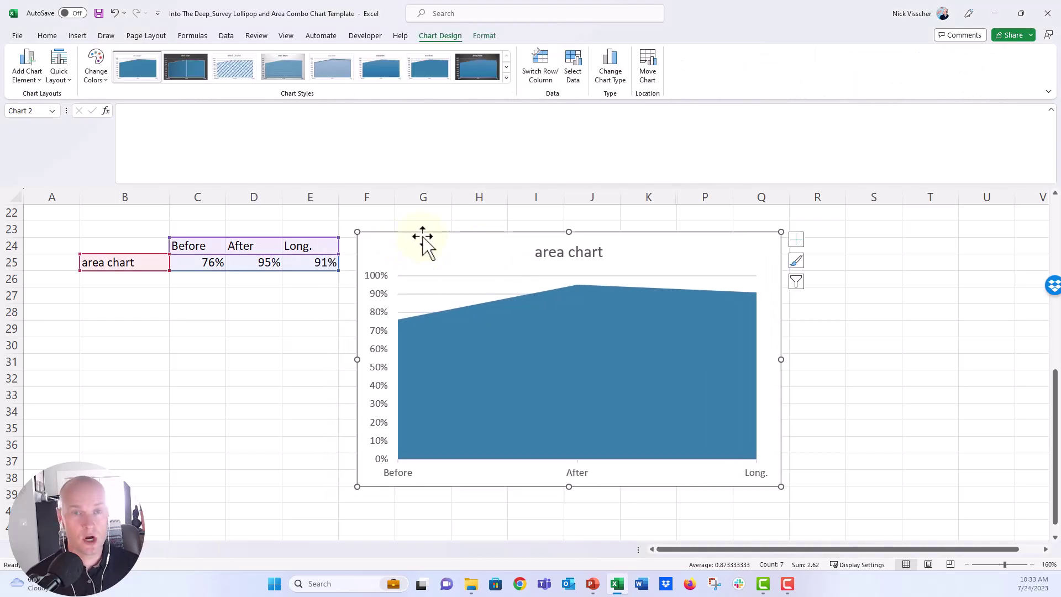
left_click(545, 261)
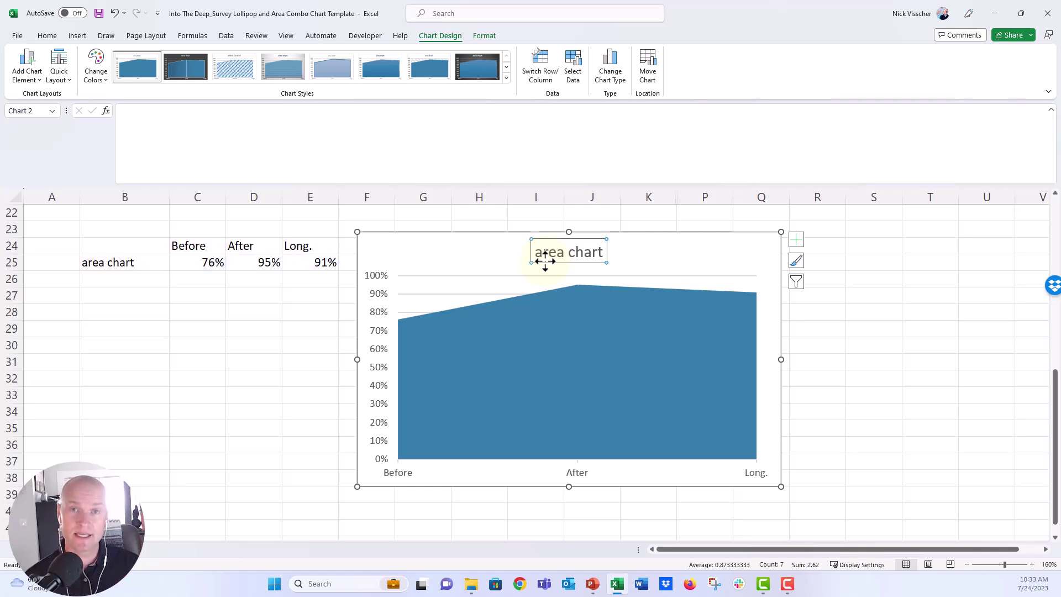
key("Delete")
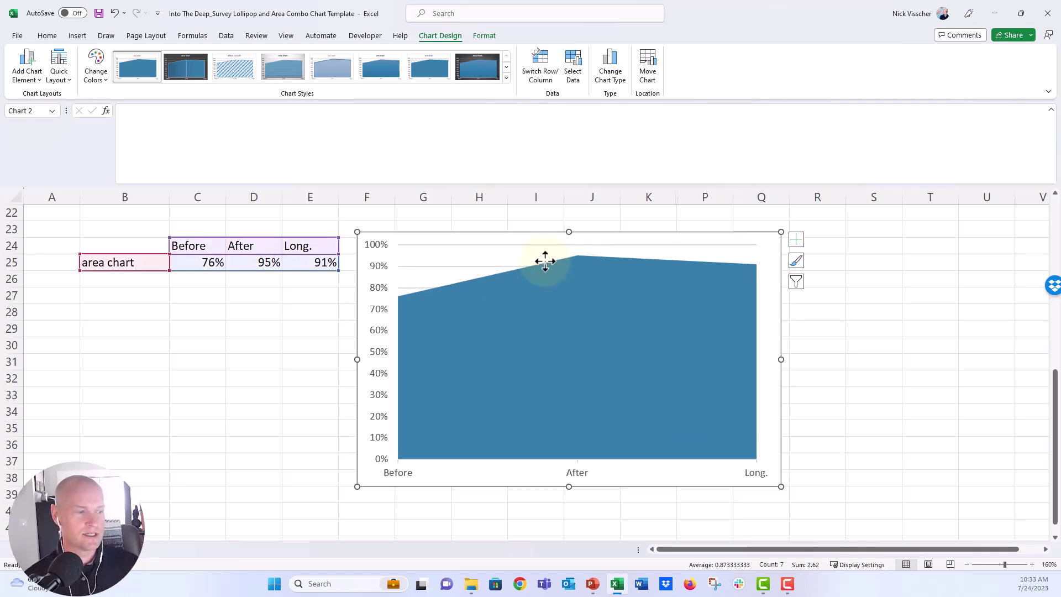
Fix the vertical axis bounds of the area chart at a minimum of 0 and a maximum of 1
left_click(375, 249)
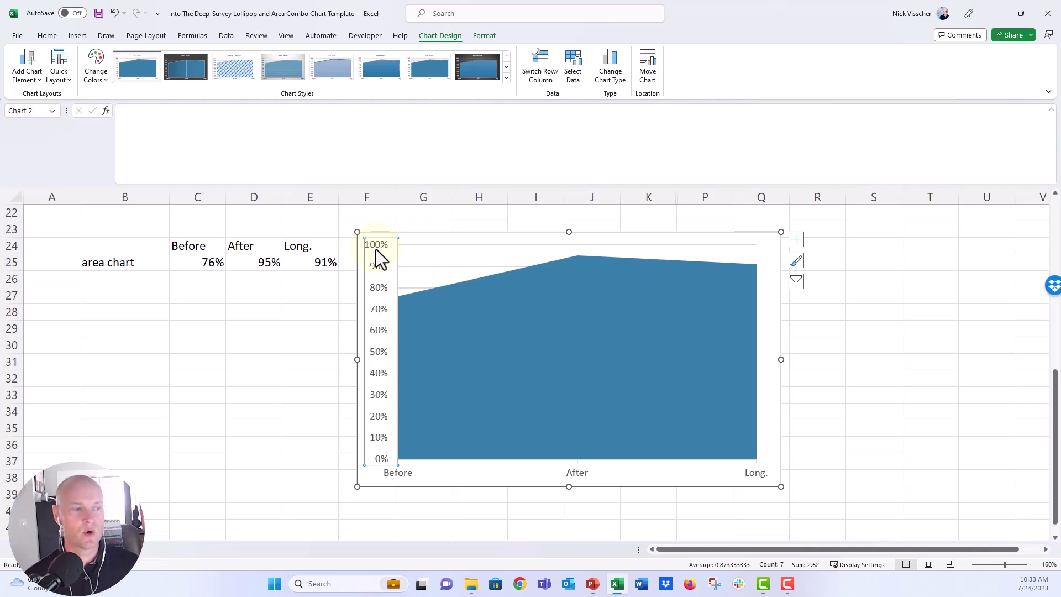
right_click(376, 250)
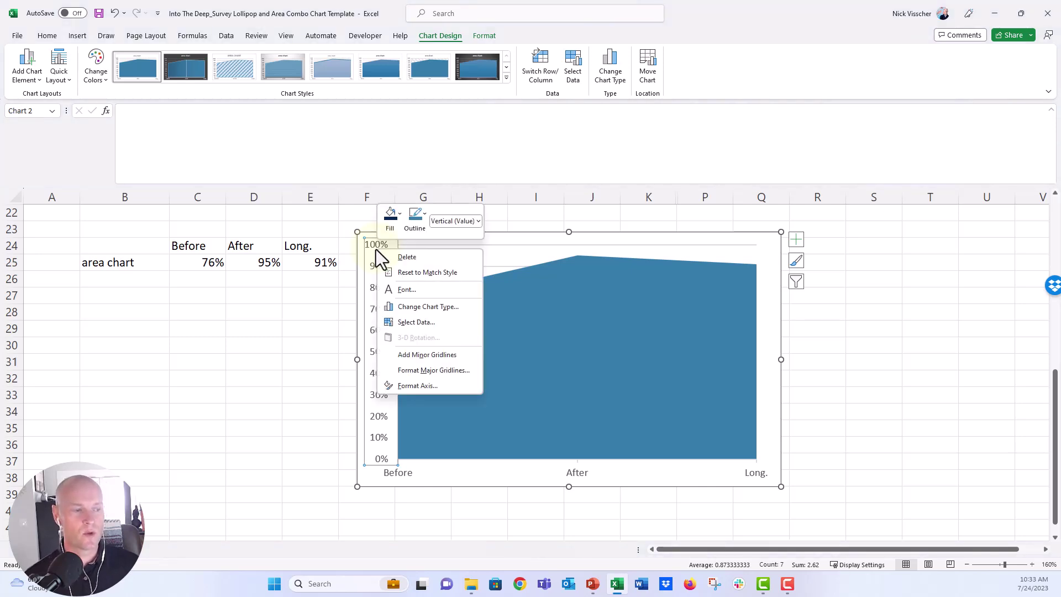
left_click(402, 384)
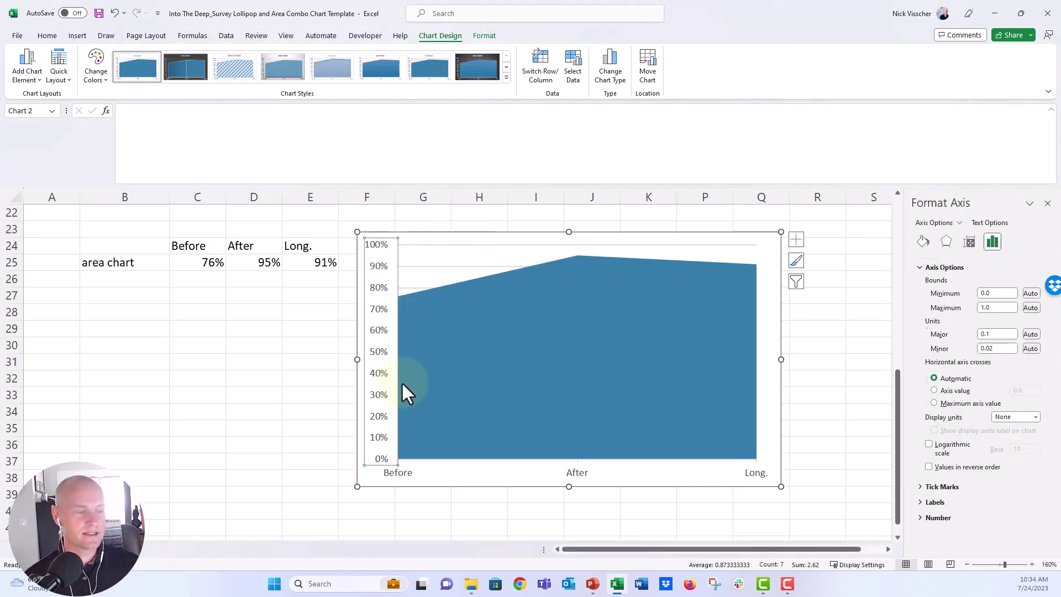
double_click(997, 293)
type("0")
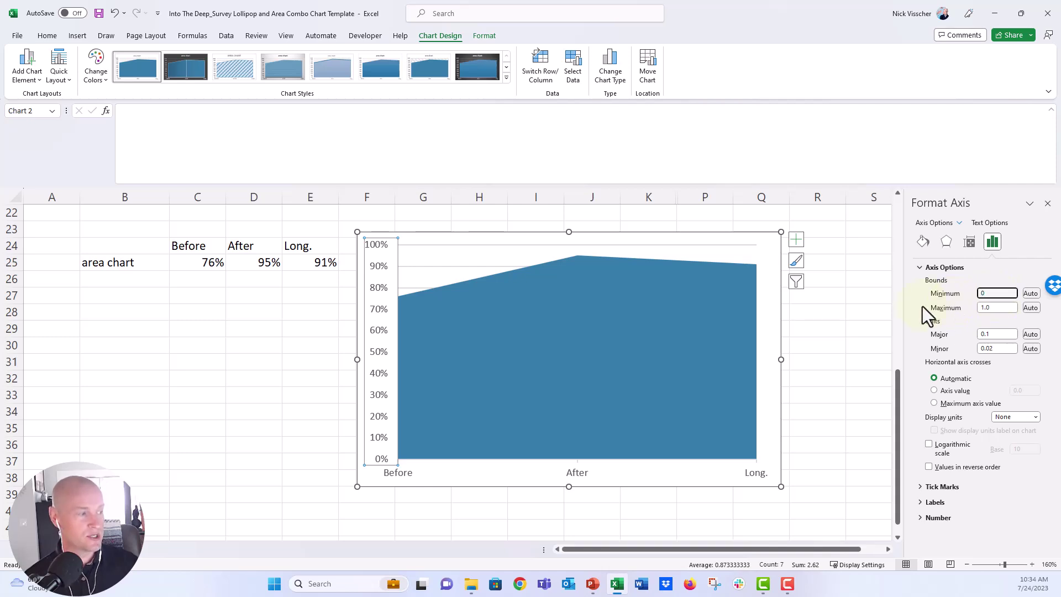
key("Return")
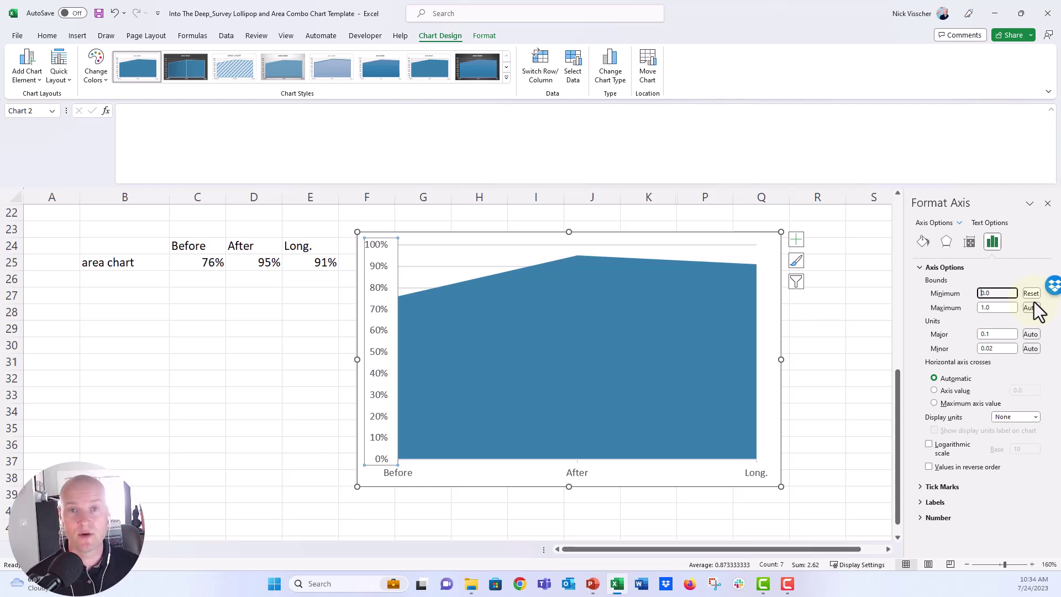
double_click(1006, 308)
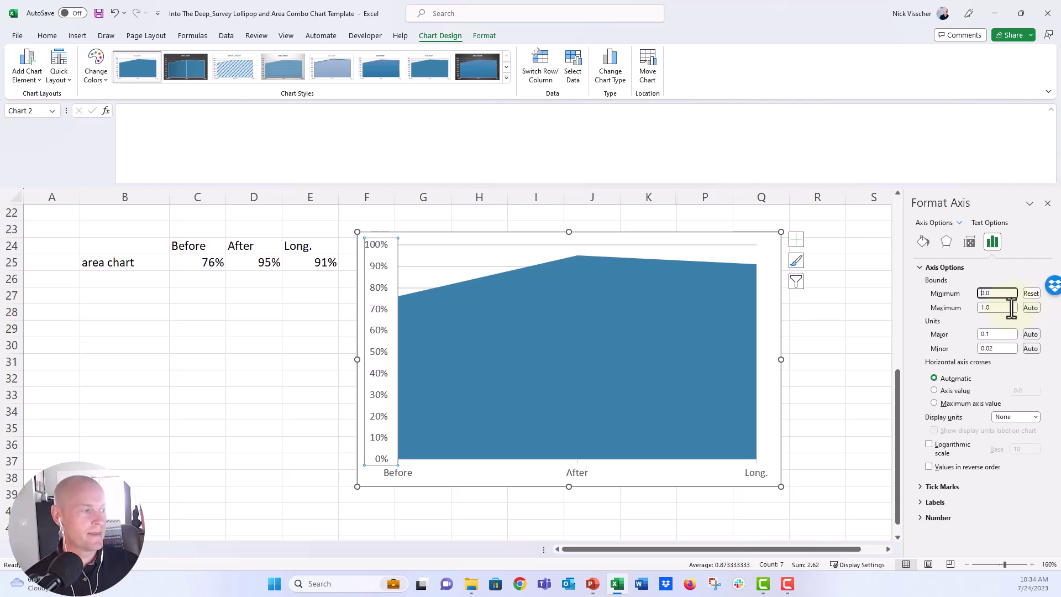
type("1")
key("Return")
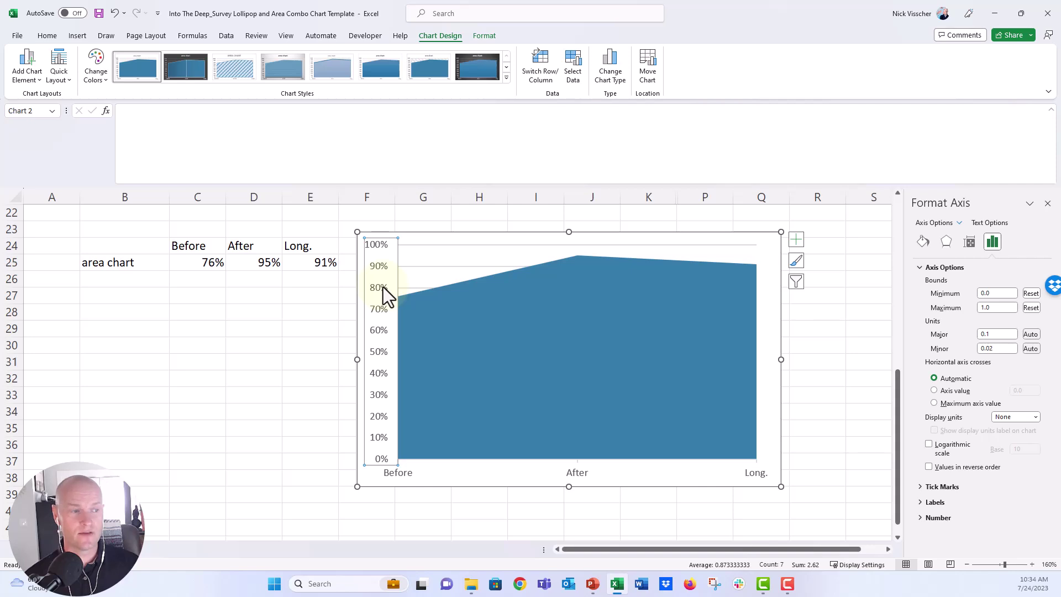
Hide the vertical axis labels by making their text white and reducing the font size to 1
left_click(47, 37)
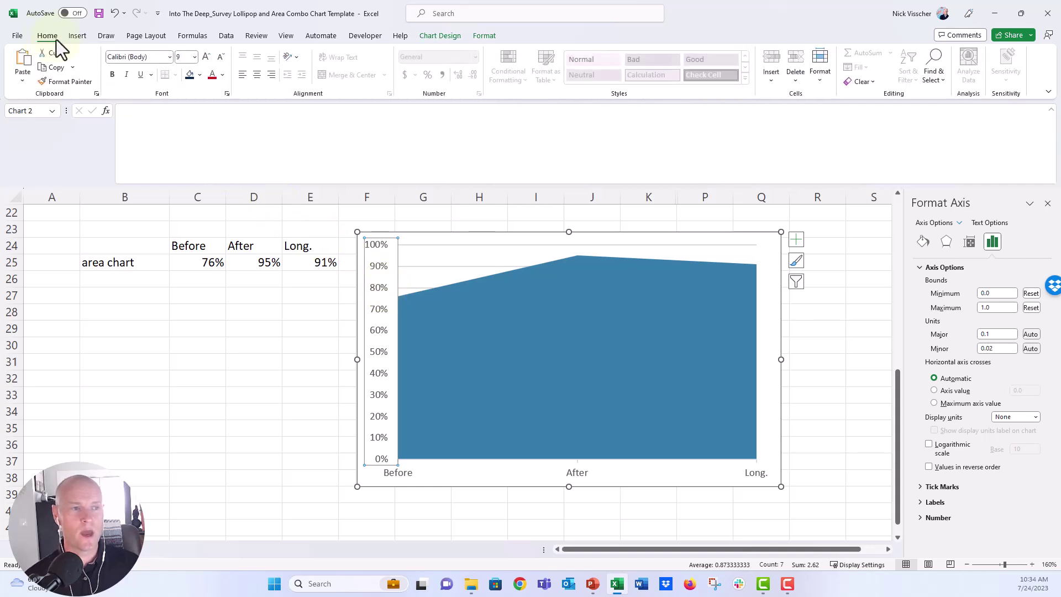
left_click(222, 74)
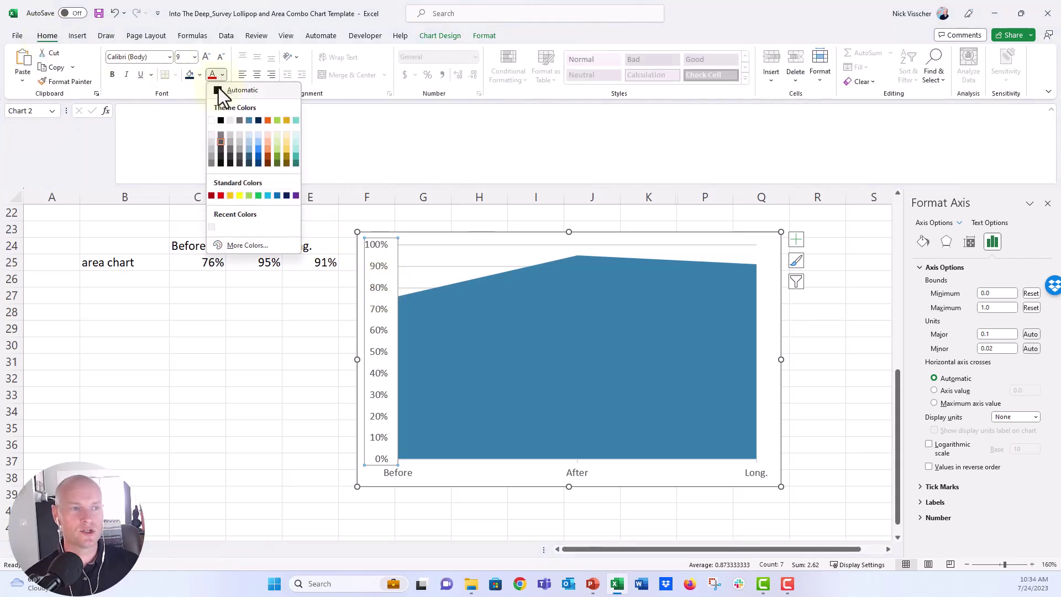
left_click(211, 121)
left_click(220, 56)
left_click(220, 57)
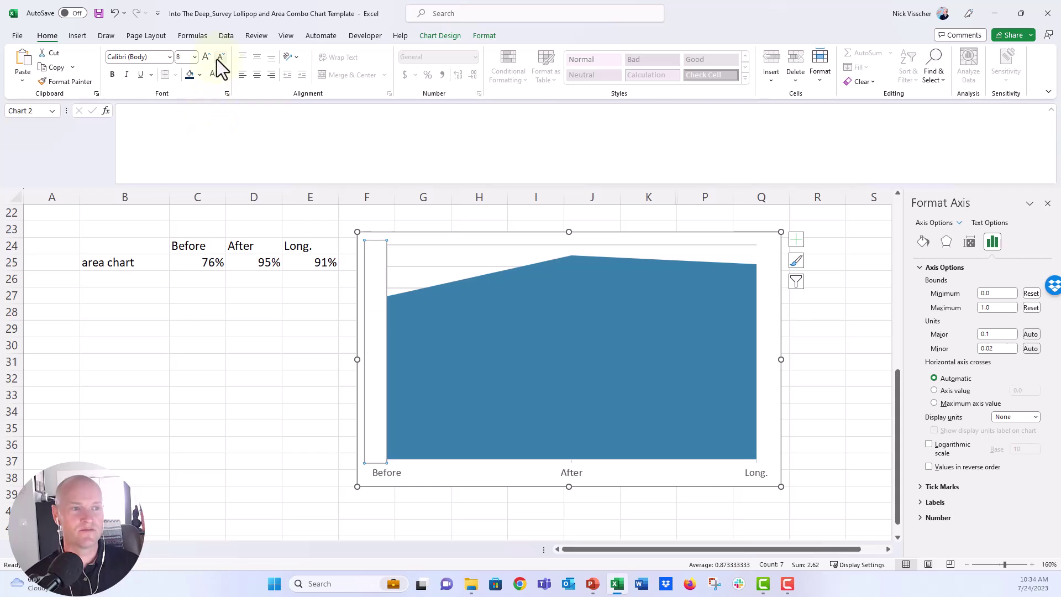
left_click(220, 57)
left_click(220, 57)
left_click(220, 57)
left_click(220, 57)
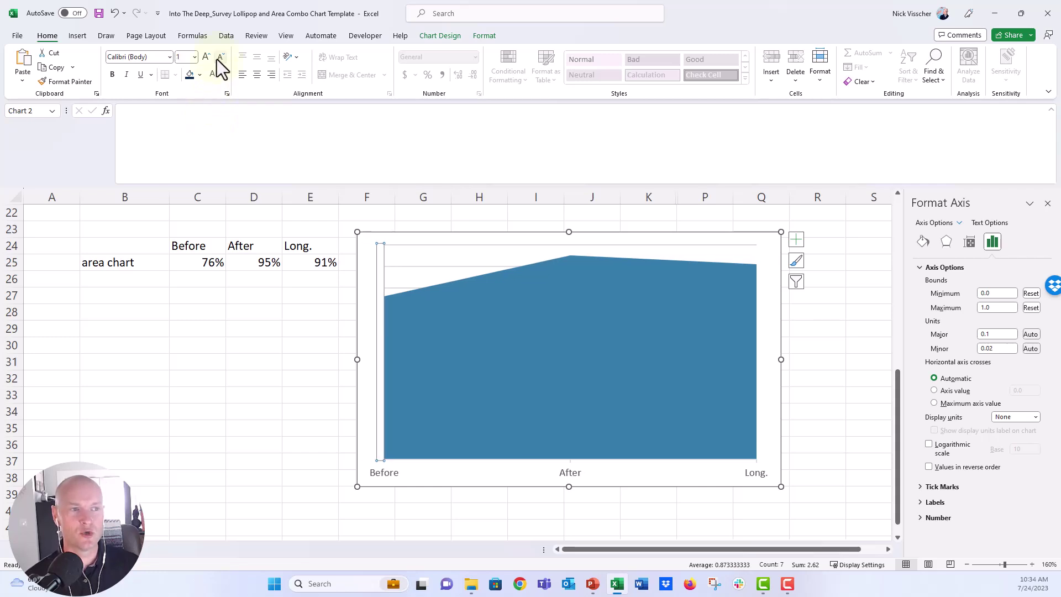
Widen the plot area slightly towards the hidden vertical axis labels
left_click(402, 281)
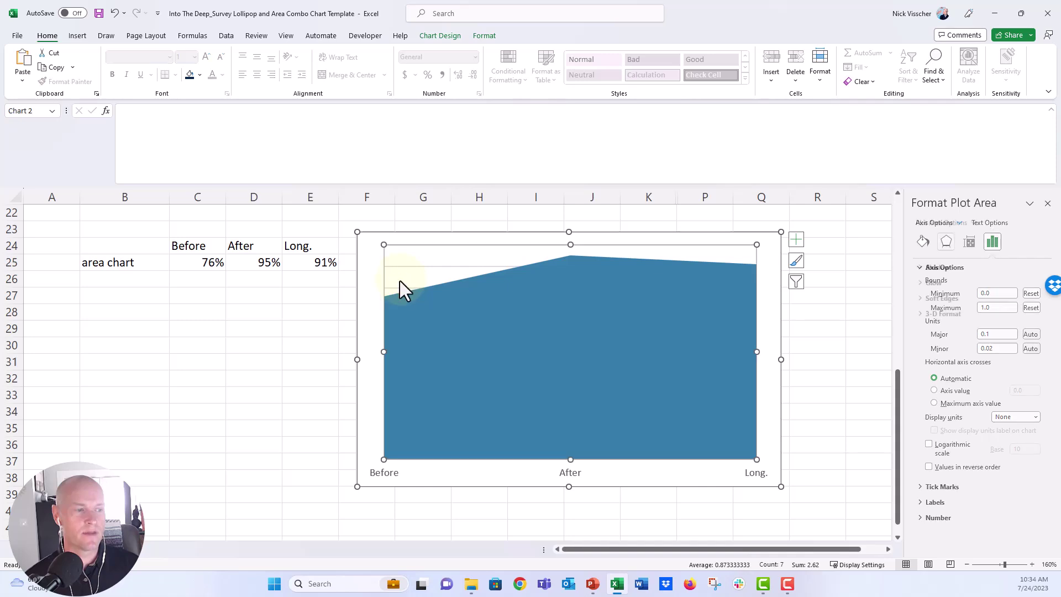
left_click_drag(377, 357, 378, 356)
left_click(311, 393)
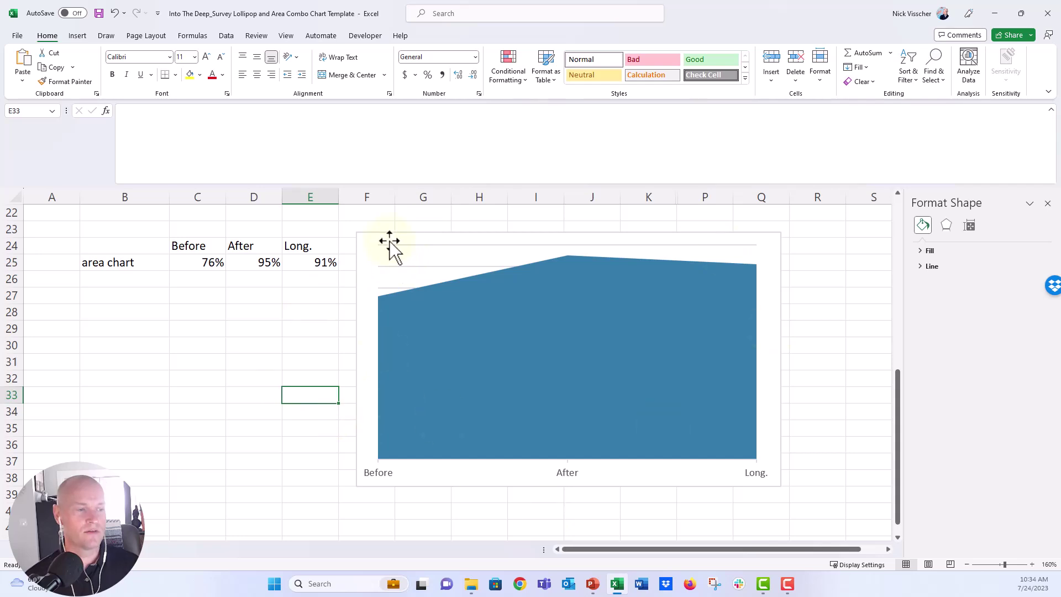
Delete the horizontal gridlines from the area chart
left_click(385, 268)
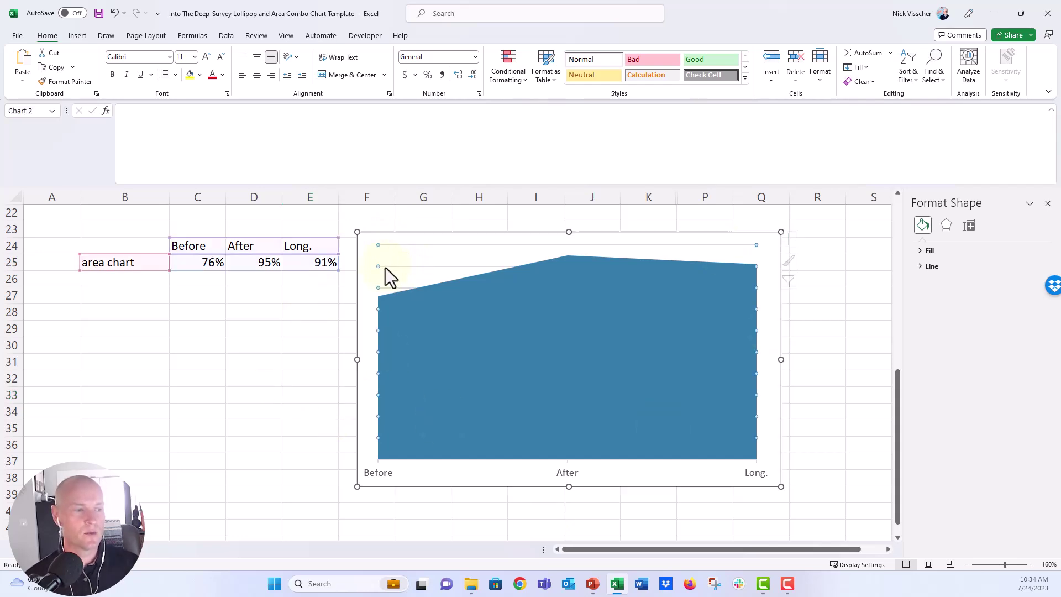
left_click(385, 268)
key("Escape")
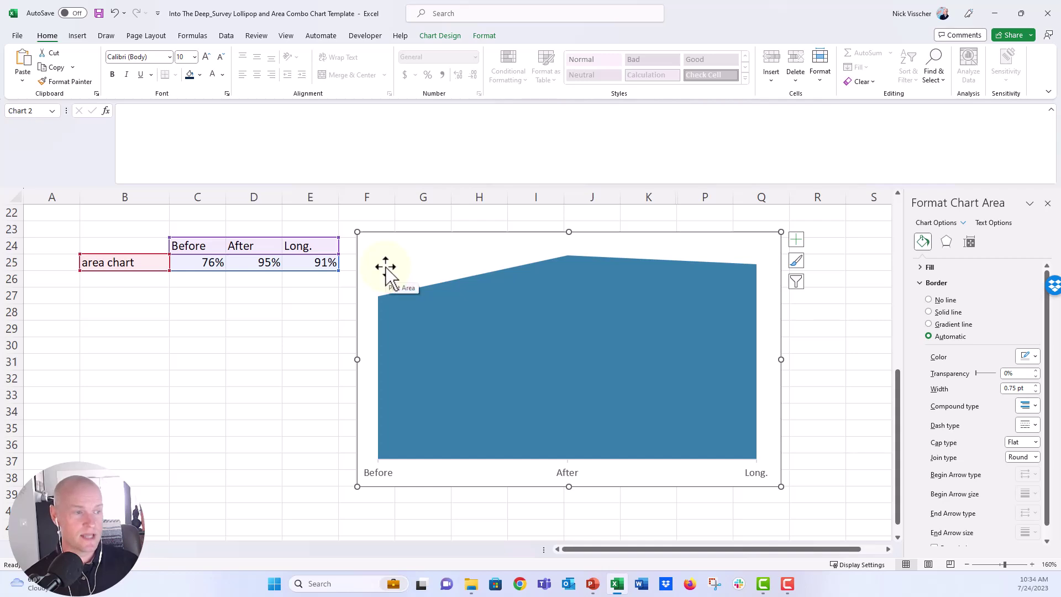
left_click(296, 304)
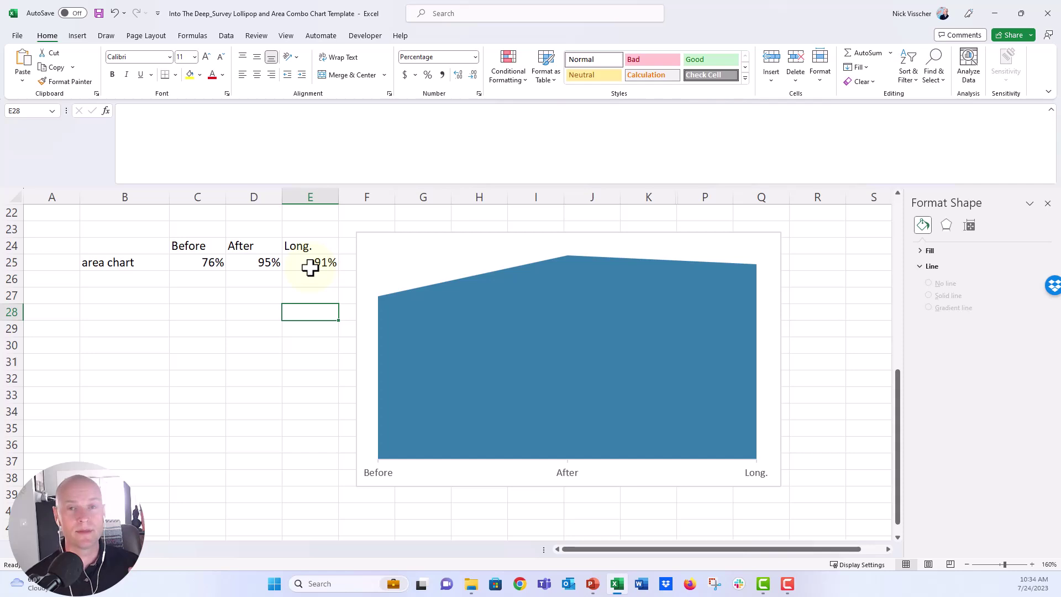
Remove the border line around the chart area
left_click(357, 234)
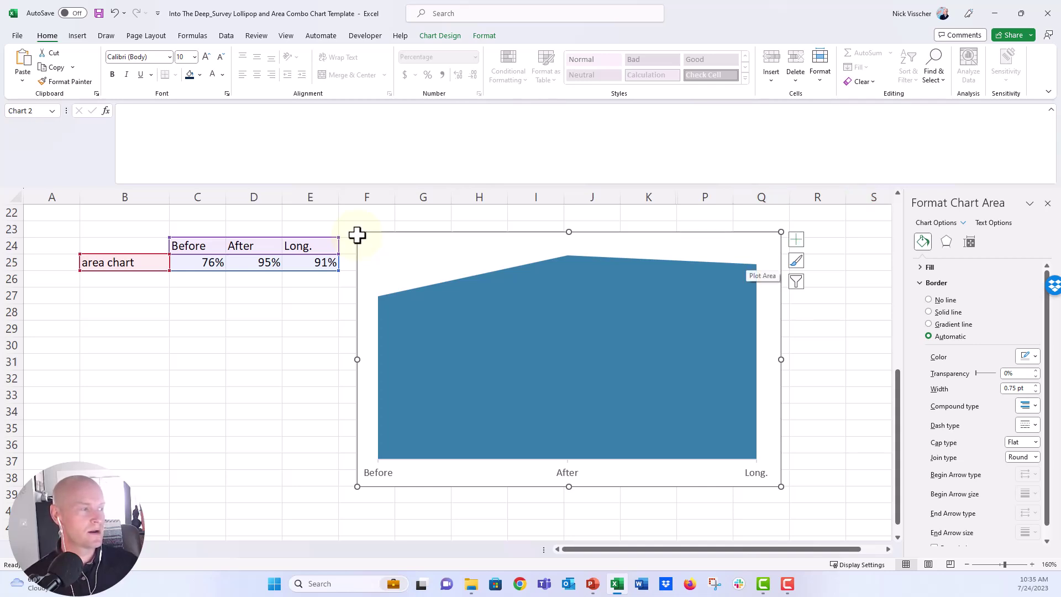
left_click(941, 304)
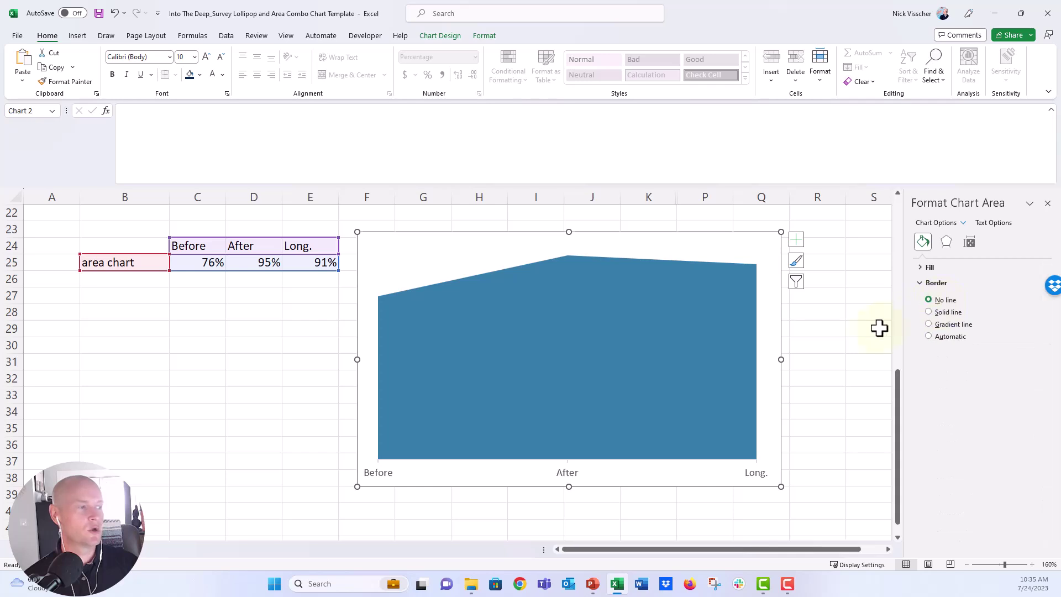
left_click(877, 327)
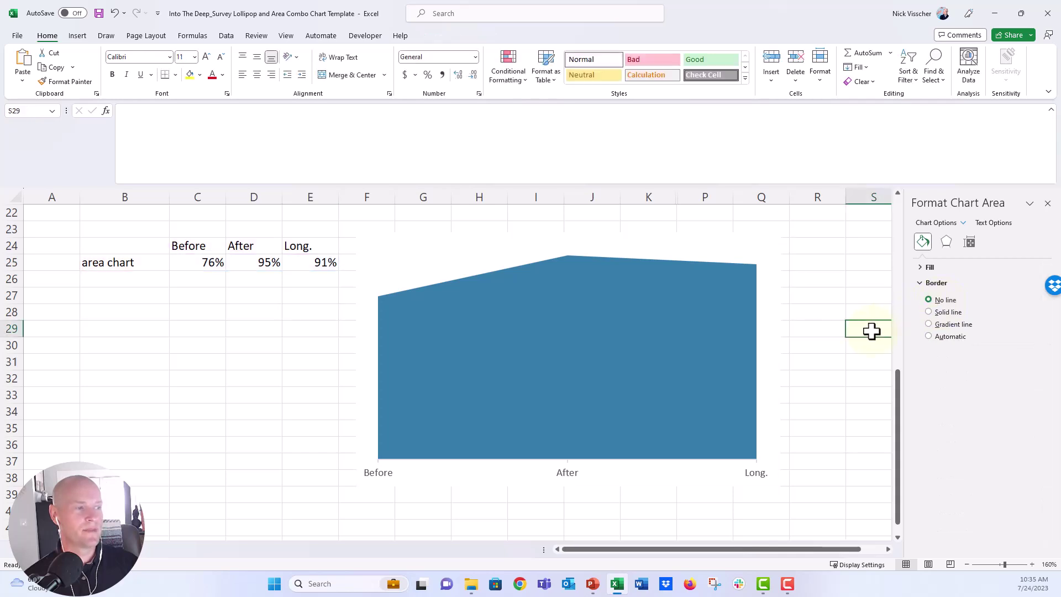
Give the area series a solid fill in light gray
left_click(446, 311)
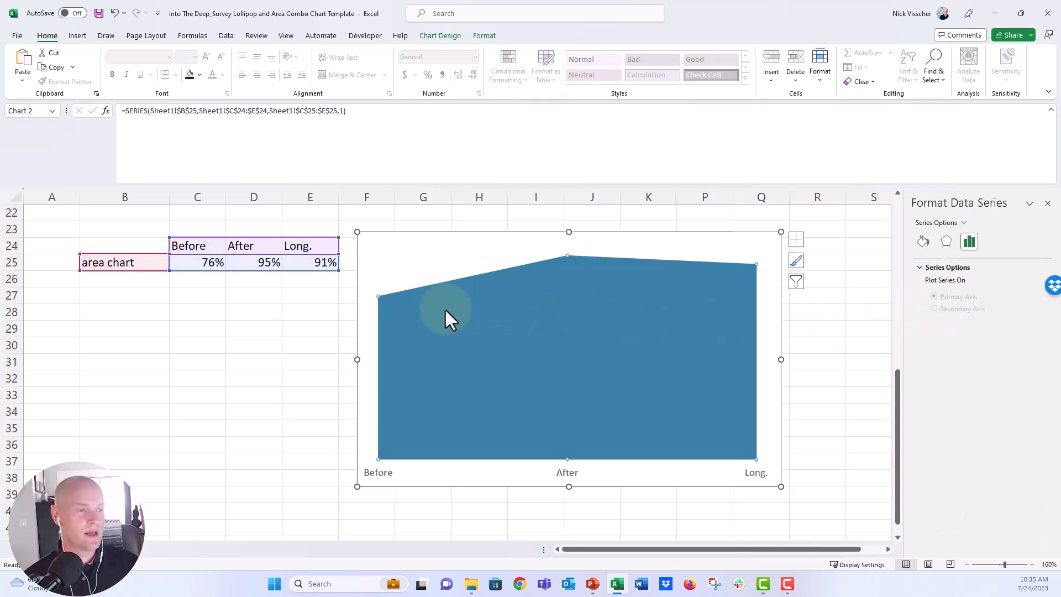
left_click(922, 245)
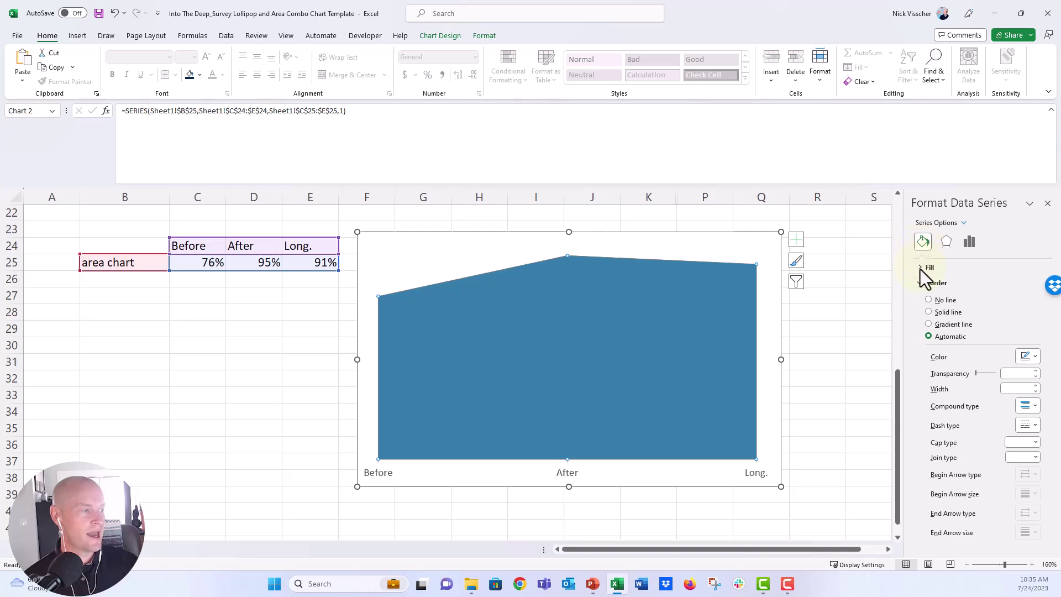
left_click(920, 268)
left_click(940, 299)
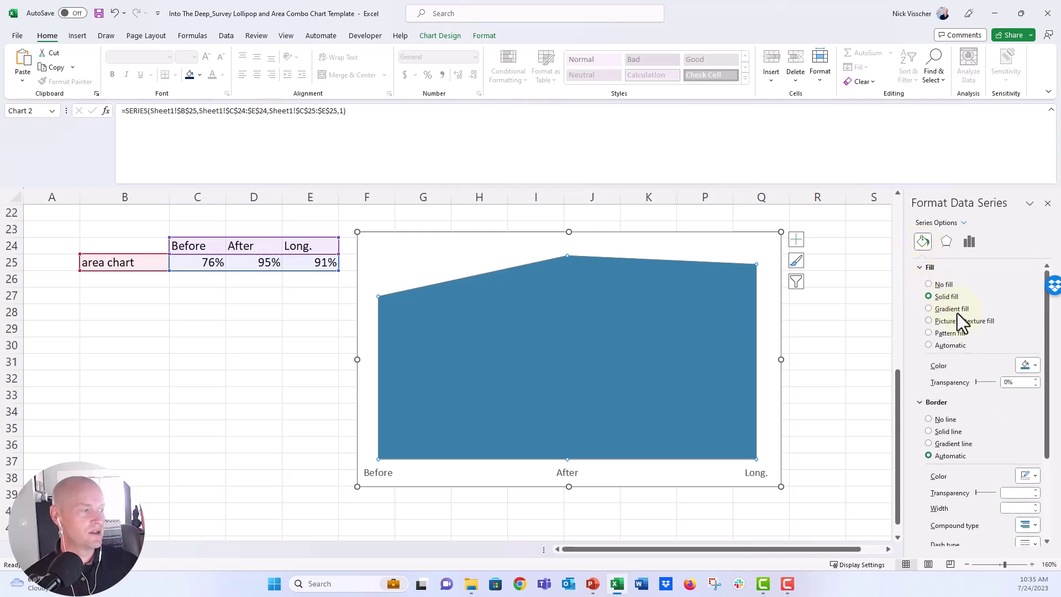
left_click(1028, 365)
left_click(967, 501)
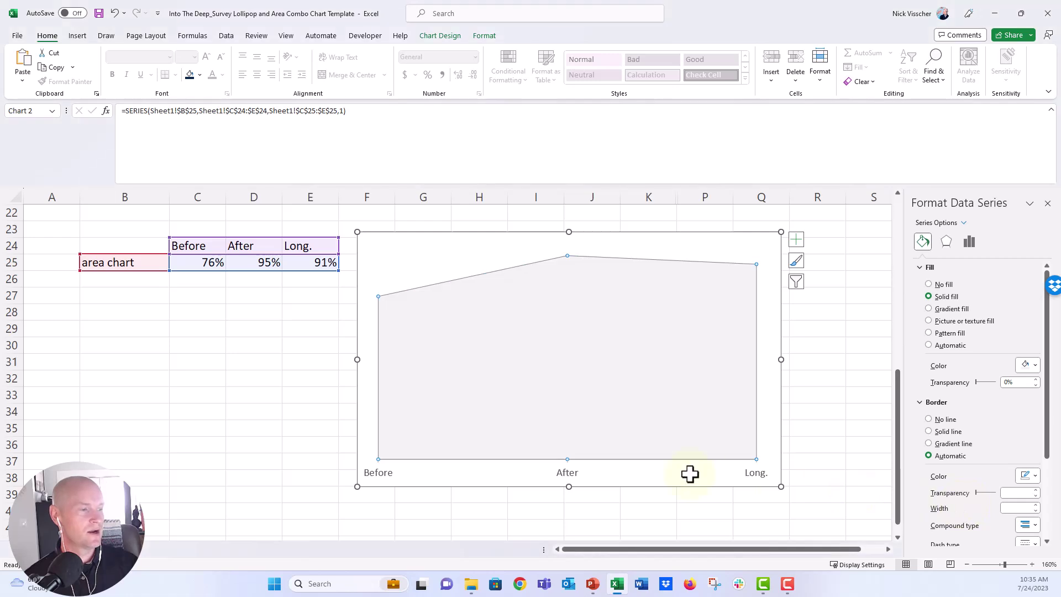
Delete the horizontal category axis from the area chart
left_click(276, 429)
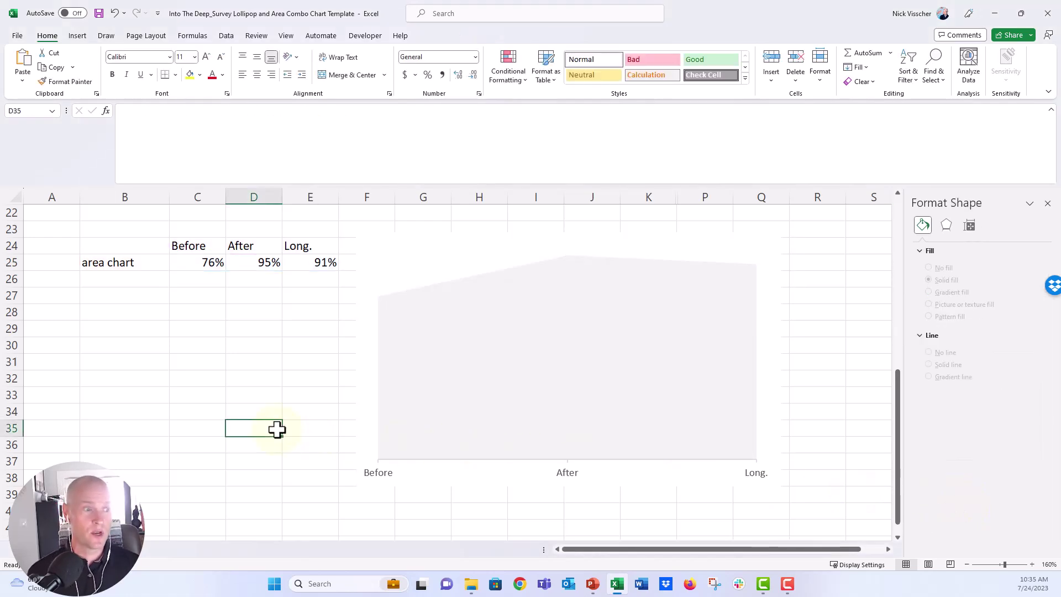
left_click(383, 476)
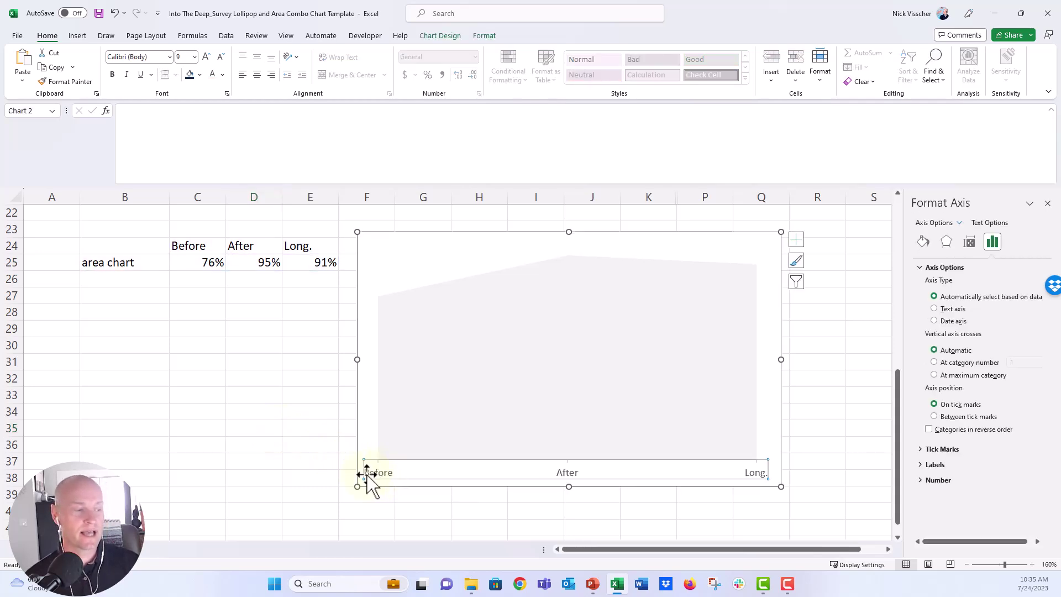
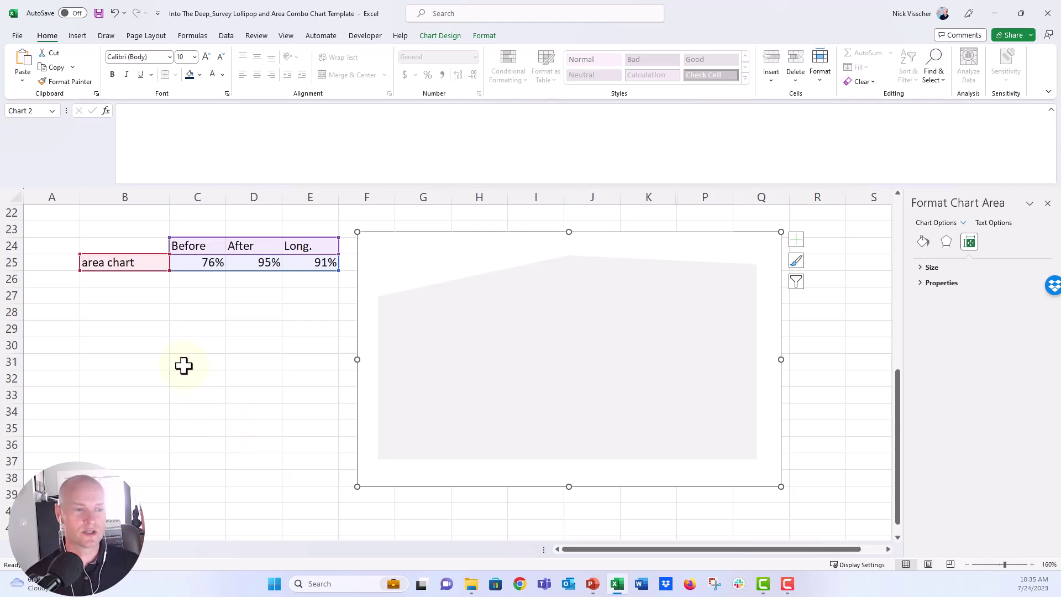
Enter the row labels before, after and long. in cells B26 to B28 below the area chart label
left_click(119, 282)
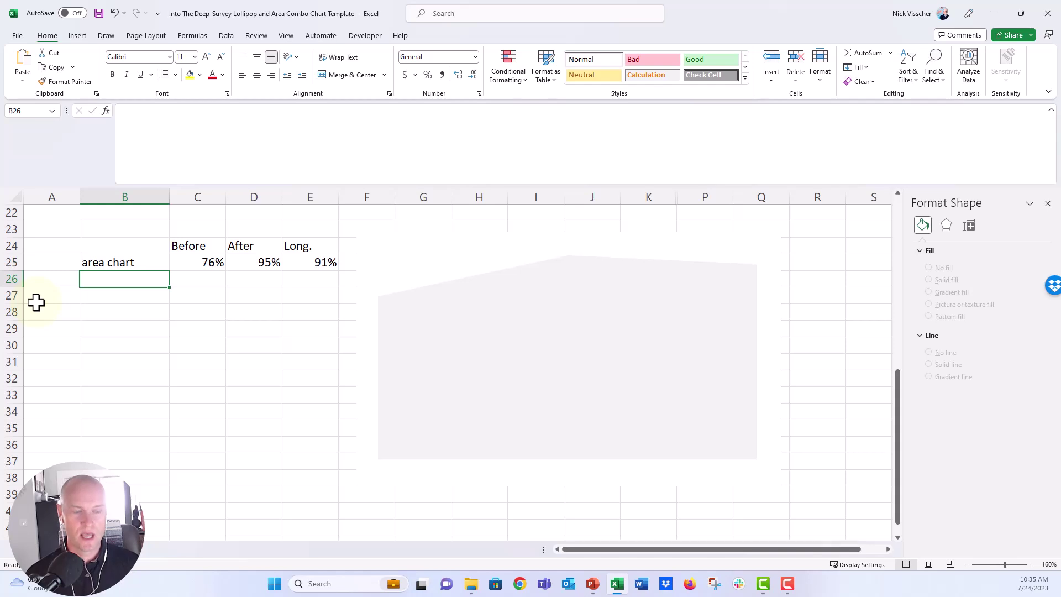
type("befores")
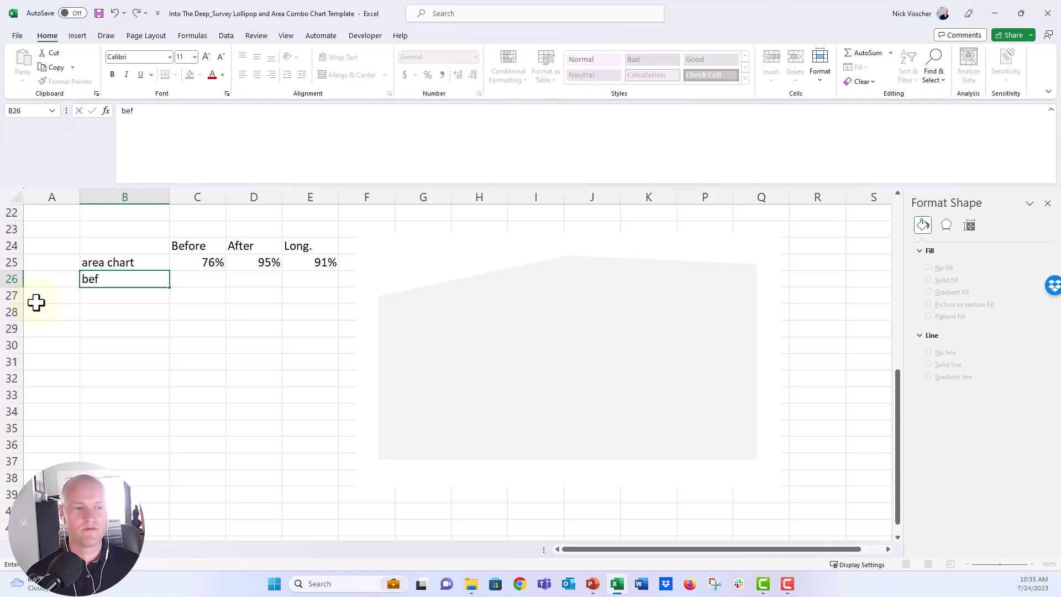
key("BackSpace")
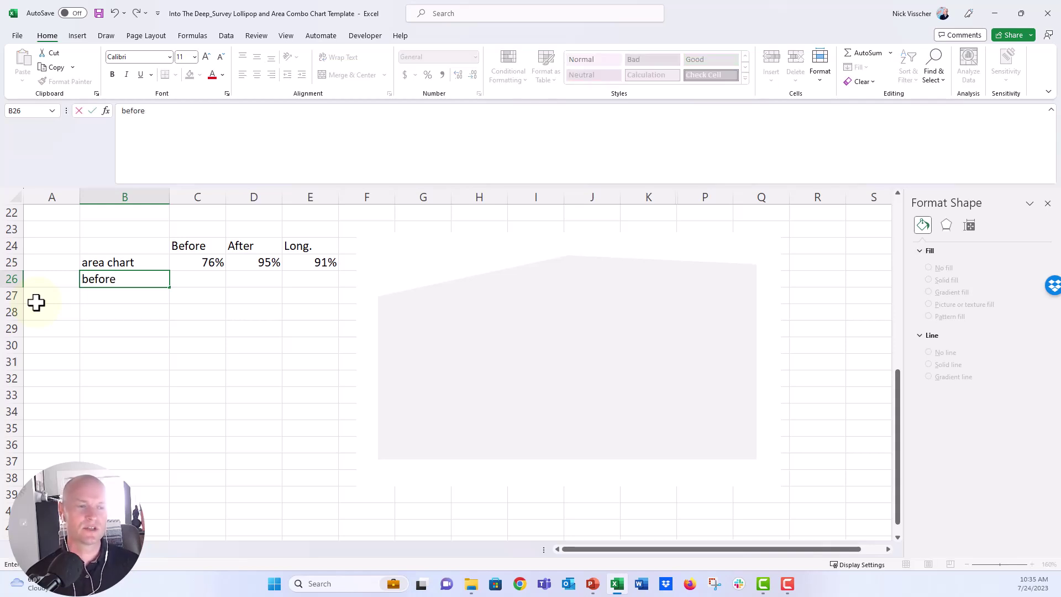
key("Return")
type("after")
key("Return")
type("long.")
key("Return")
key("Up")
key("Up")
key("Up")
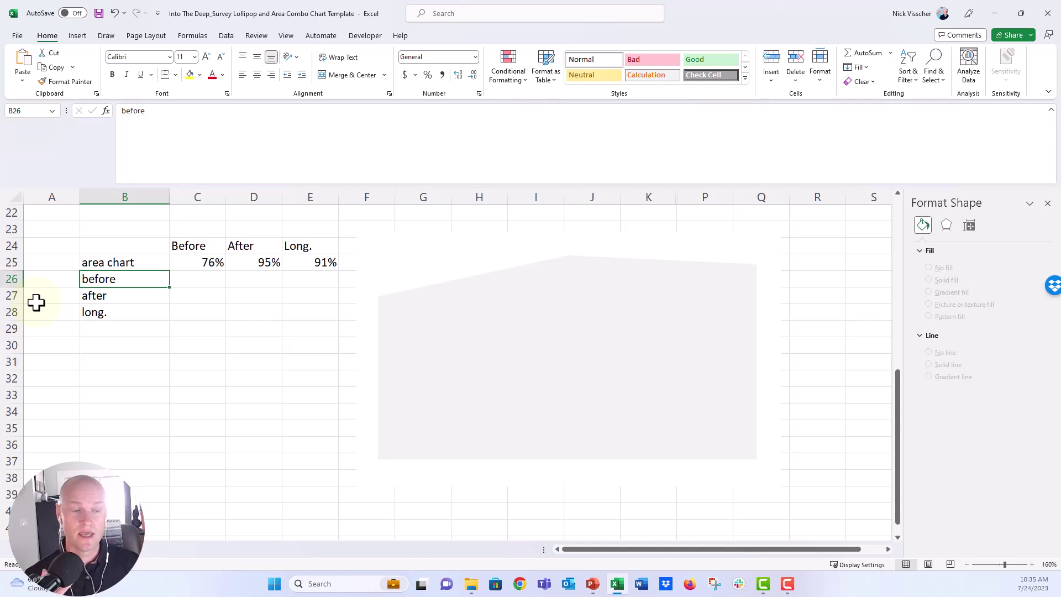
key("Down")
key("Down")
key("Up")
key("Up")
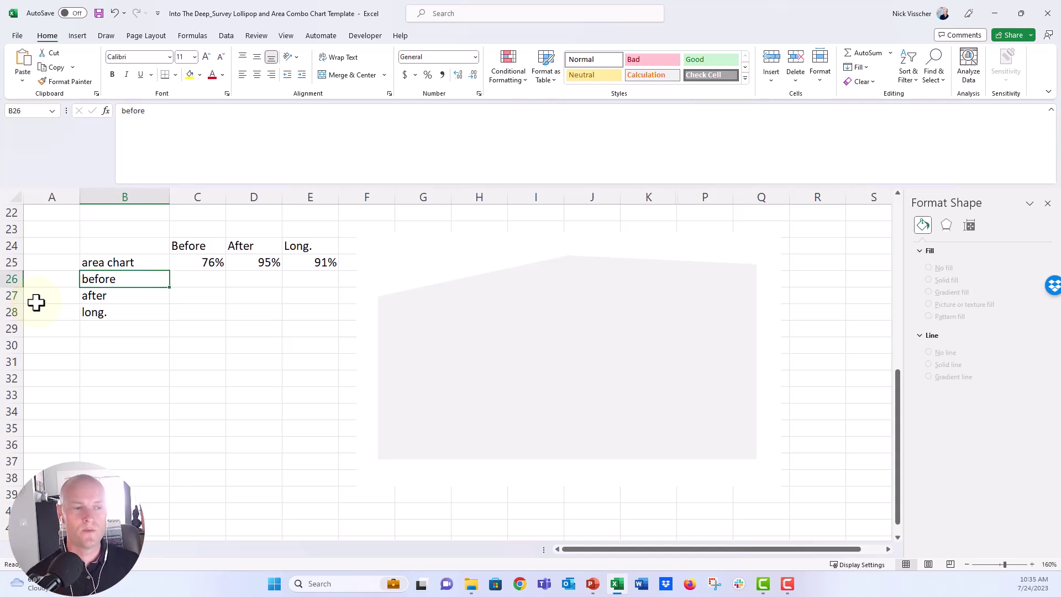
Link cell C26 in the before row to the Before percentage with the formula =C25
key("Right")
key("Left")
key("Right")
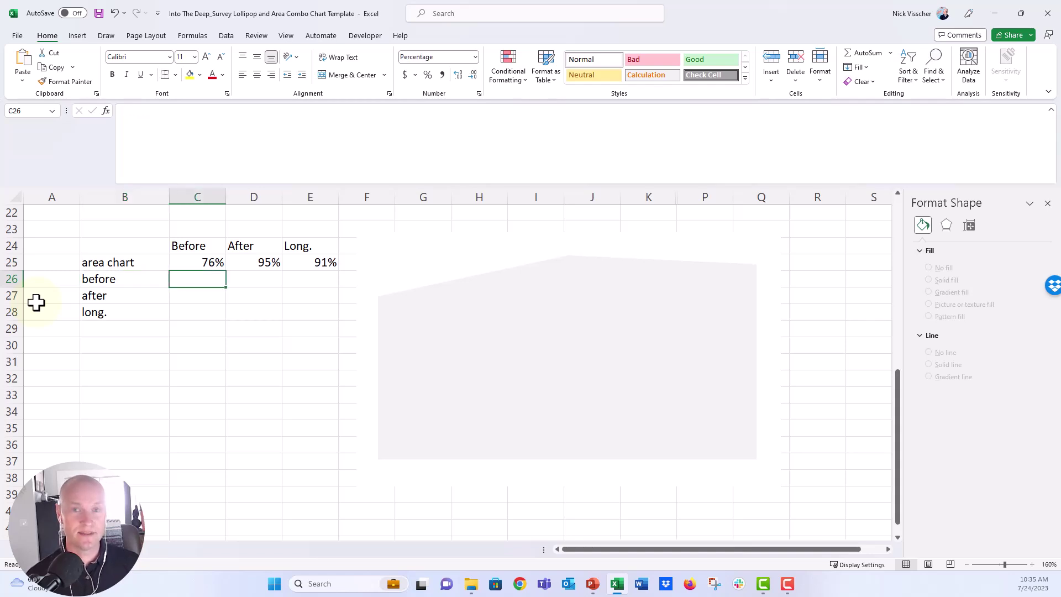
type("=")
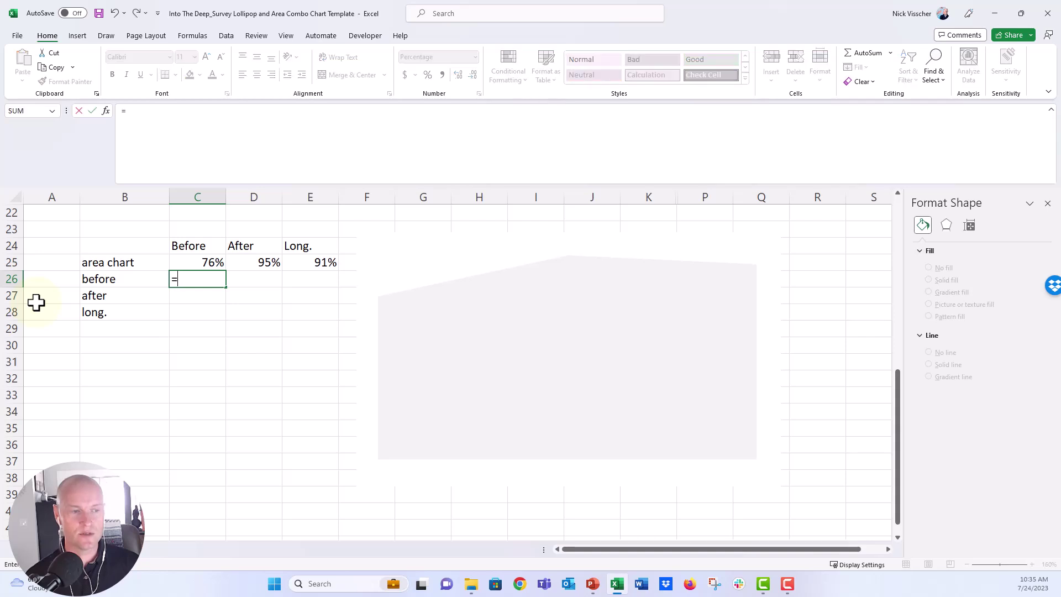
key("Up")
key("Return")
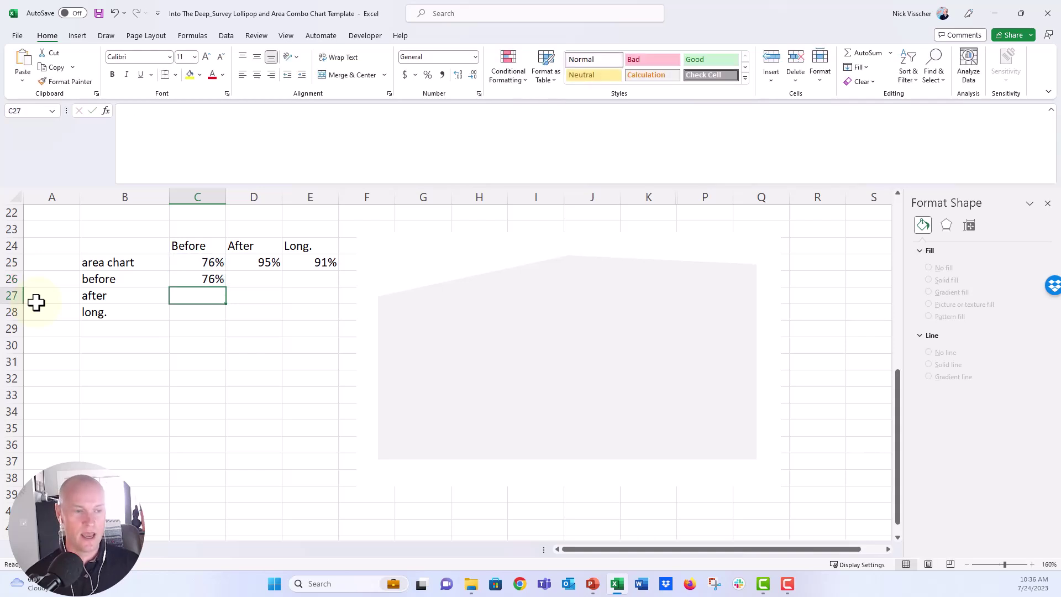
key("Up")
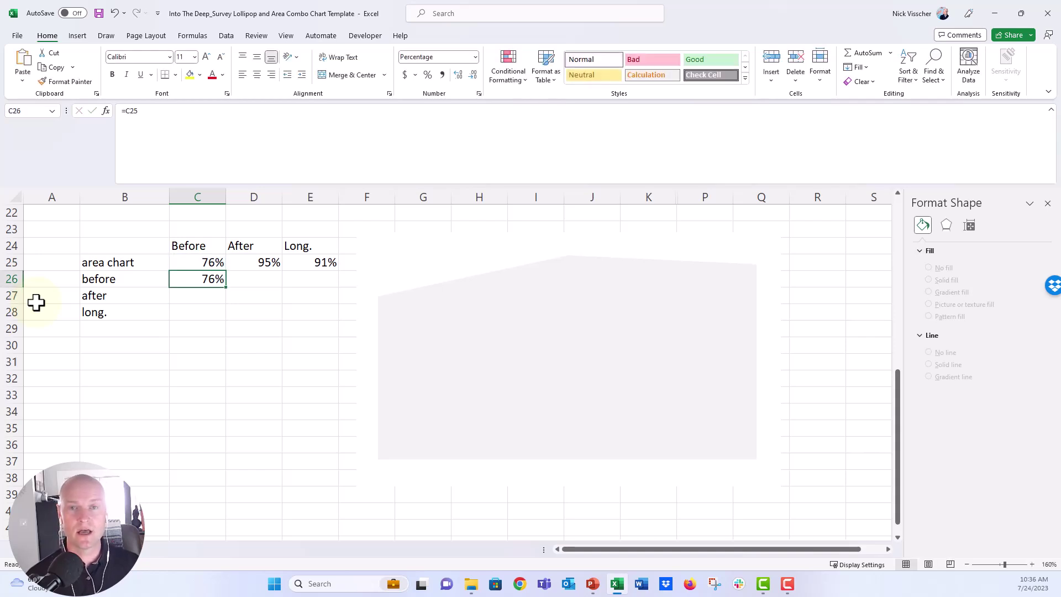
key("Up")
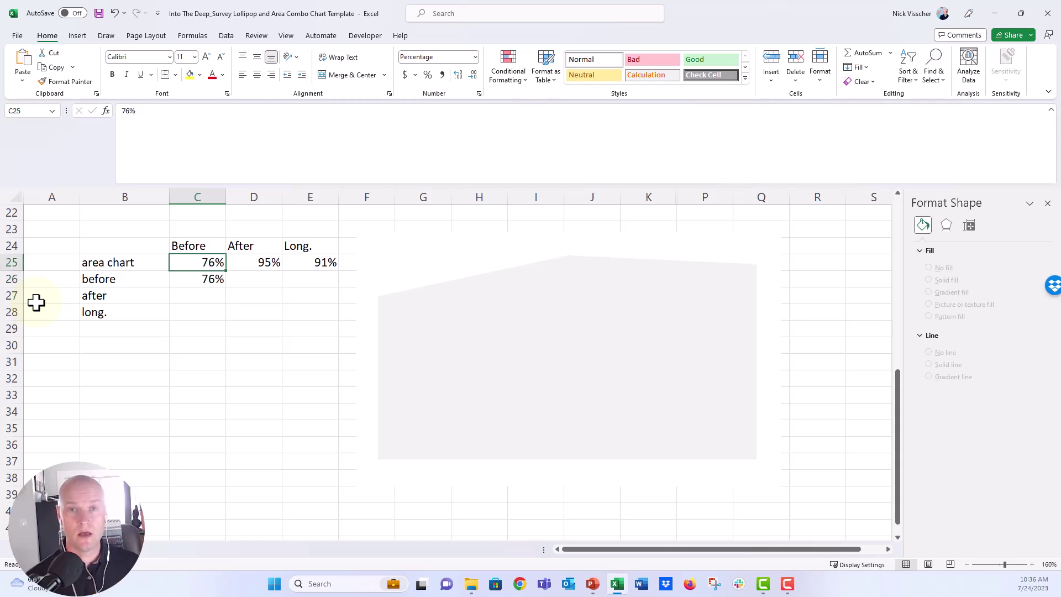
key("Down")
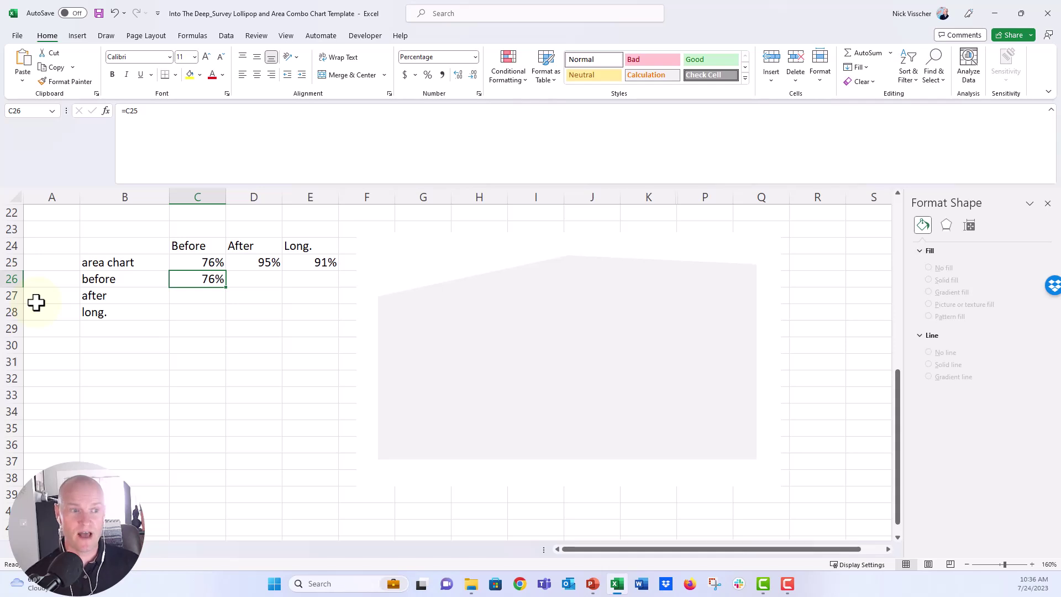
left_click_drag(172, 263, 296, 263)
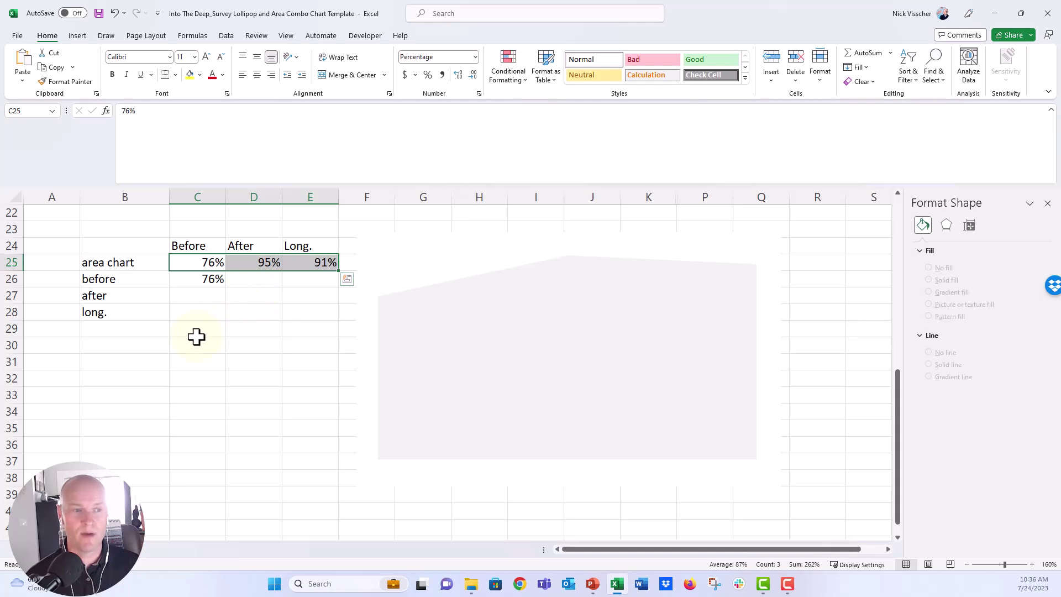
left_click(195, 297)
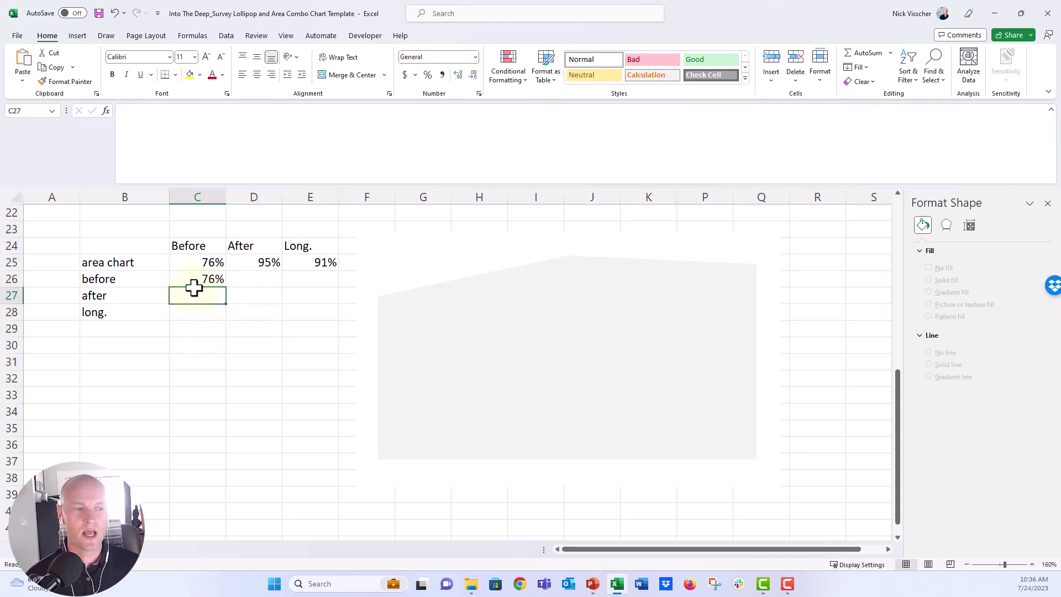
left_click(192, 280)
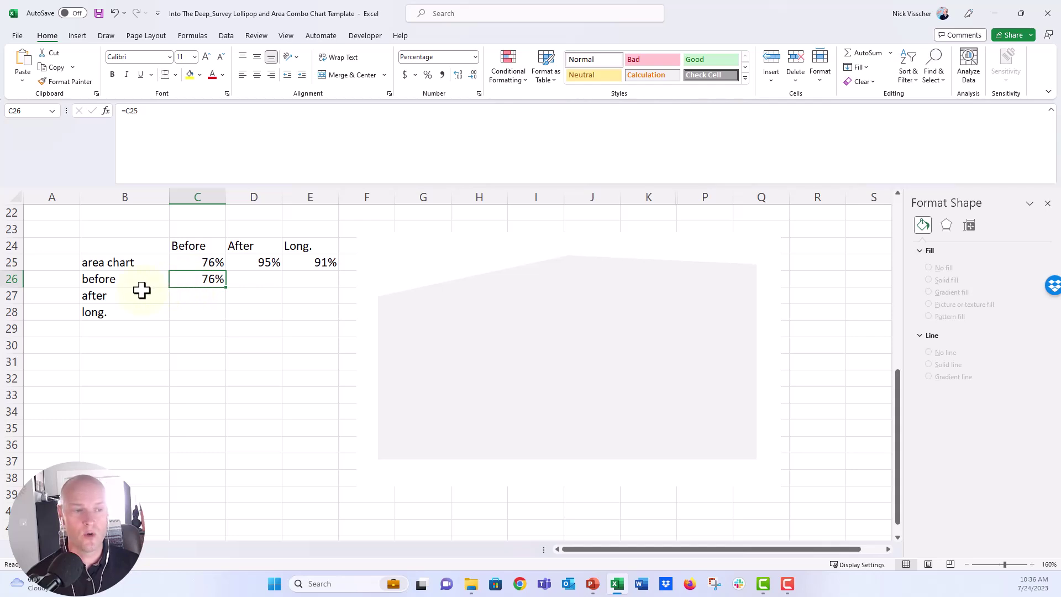
Link cell D27 in the after row to the After percentage with the formula =D25
left_click(124, 293)
left_click(243, 294)
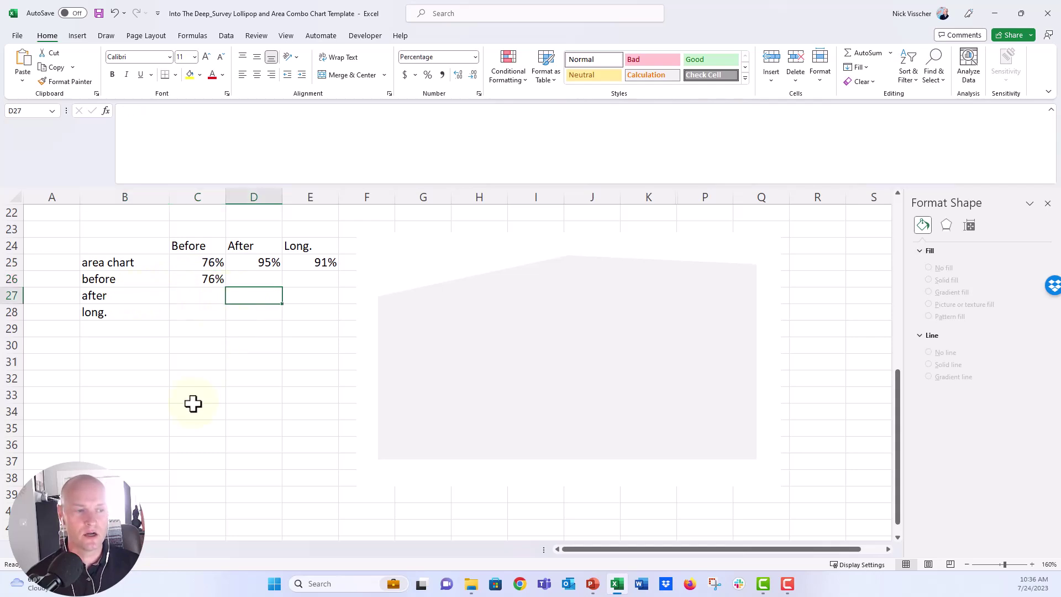
type("=D25")
key("Return")
Link cell E28 in the long. row to the Long. percentage with the formula =E25
key("Left")
key("Left")
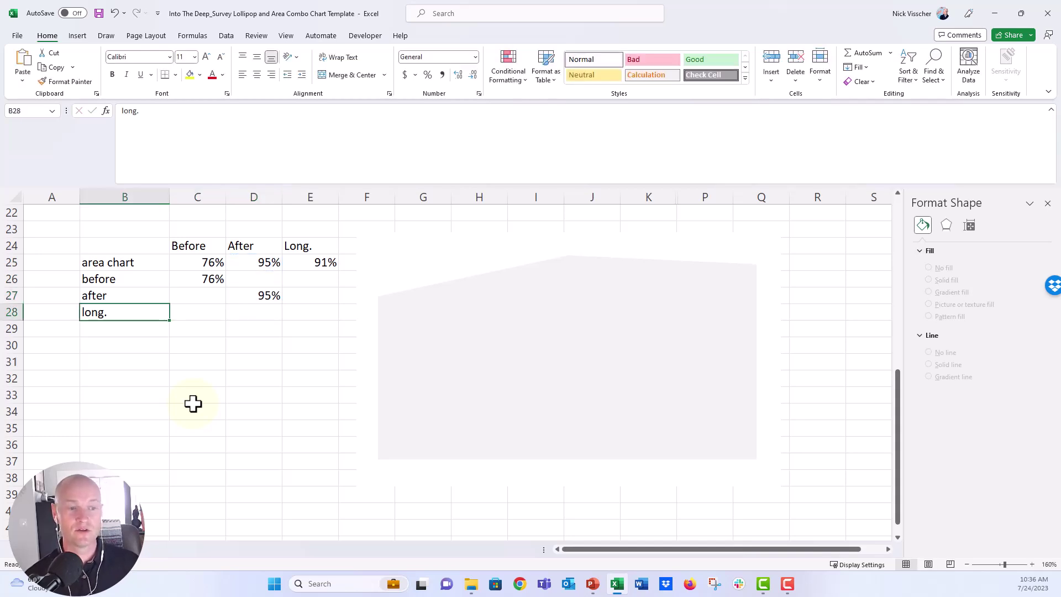
key("Right")
key("Right")
key("Right")
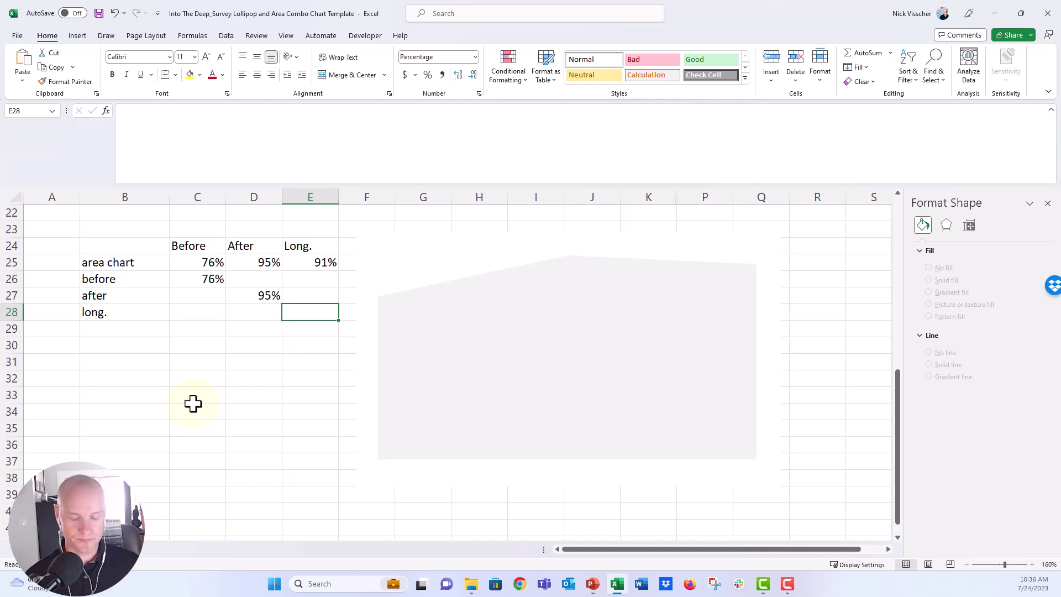
type("=E25")
key("Return")
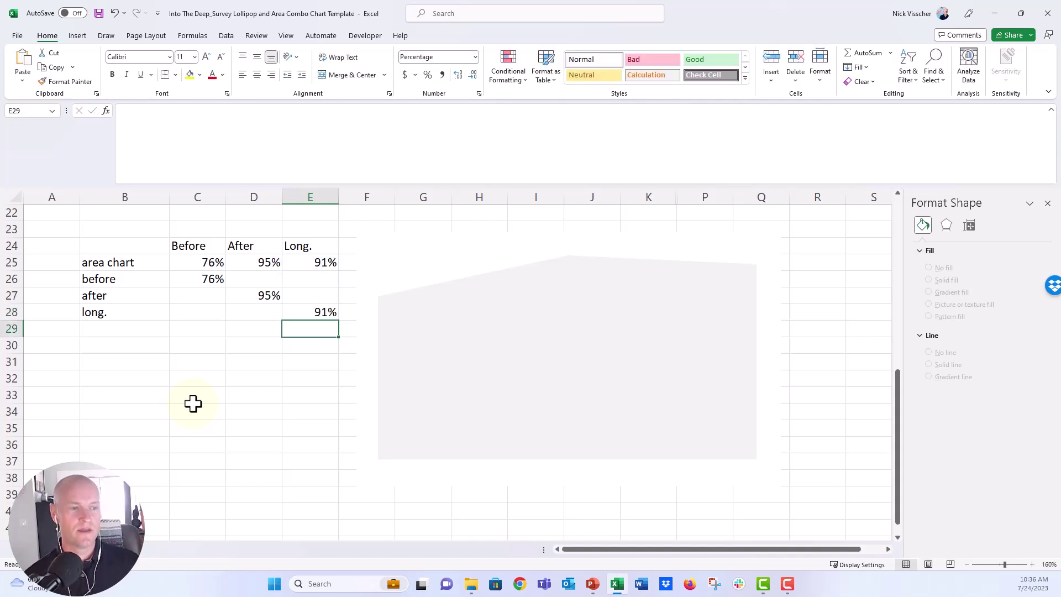
Copy the before, after and long. rows in B26:E28 and paste them into the area chart as new series
left_click_drag(140, 280, 294, 311)
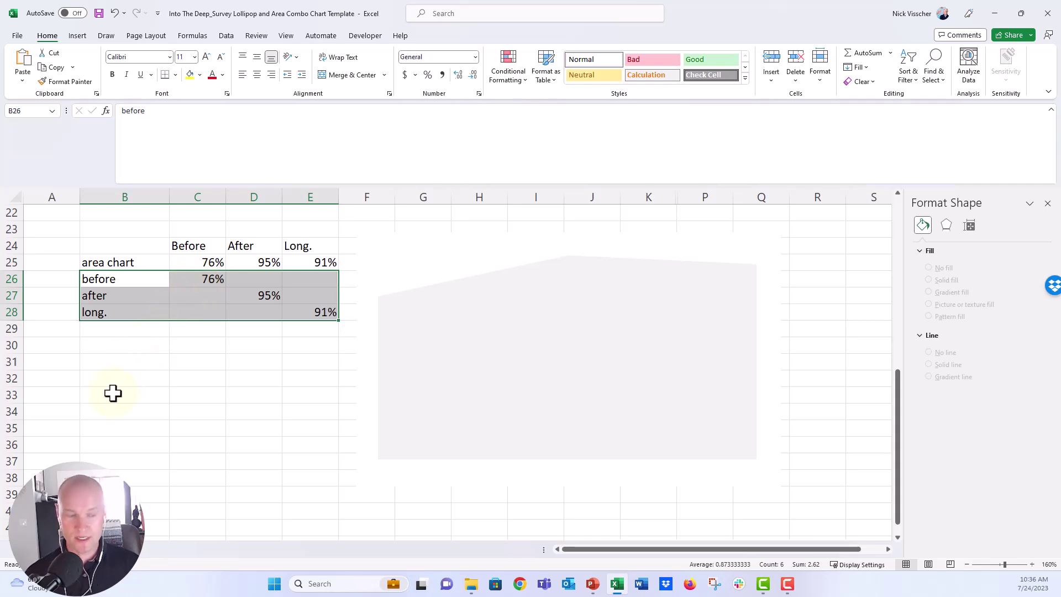
key("ctrl+c")
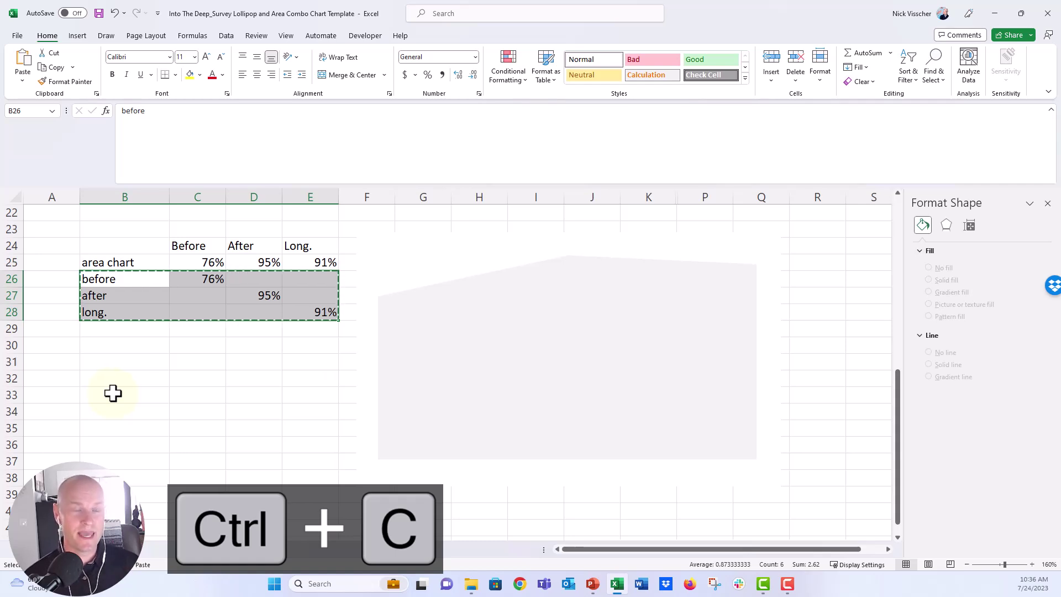
left_click(364, 246)
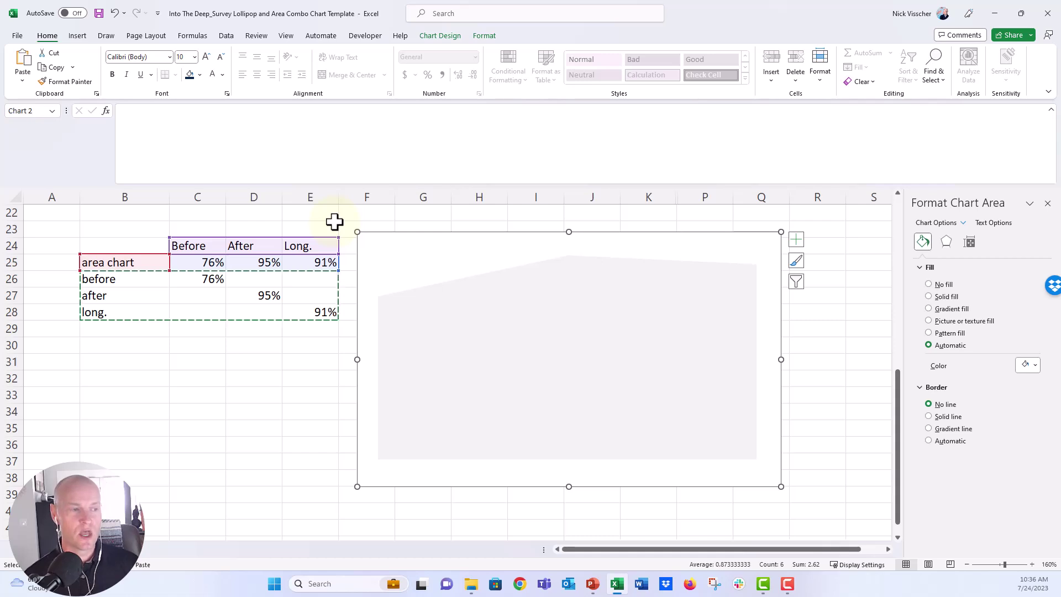
key("ctrl+v")
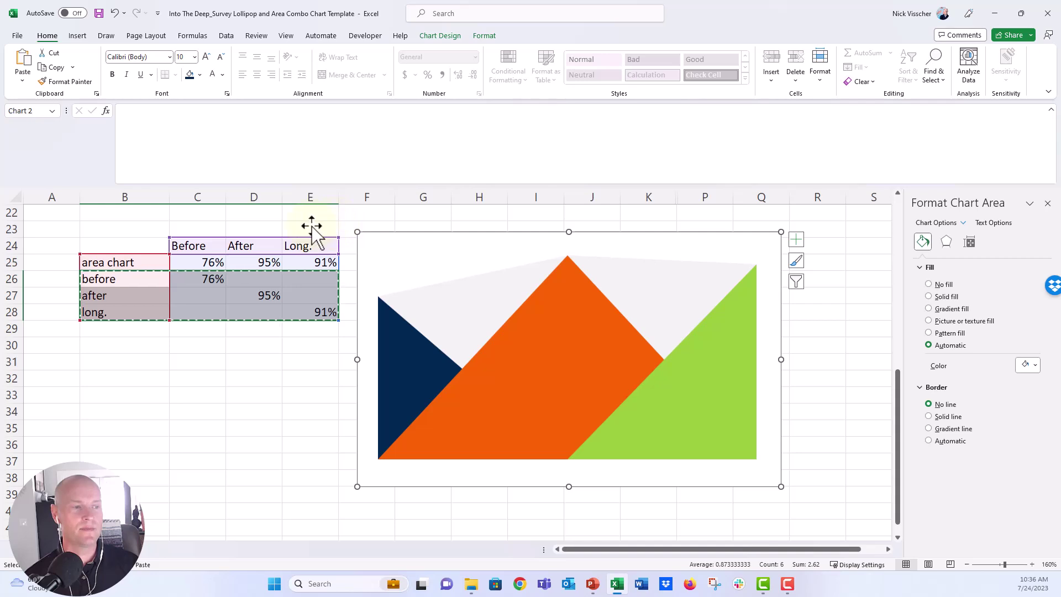
key("Escape")
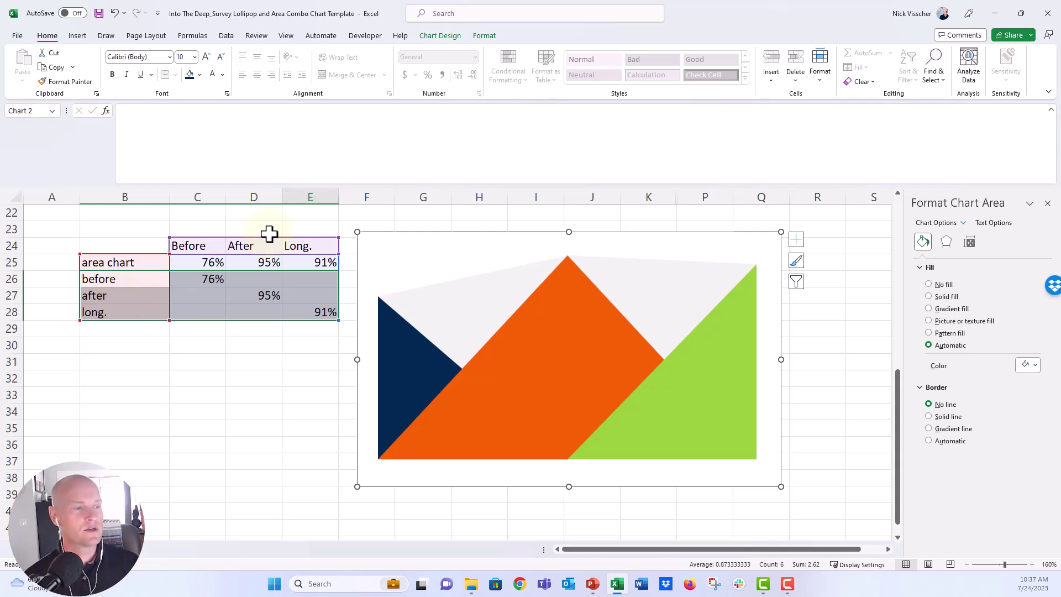
Change the chart type to Combo and set the area chart series to the basic Area type
left_click(435, 38)
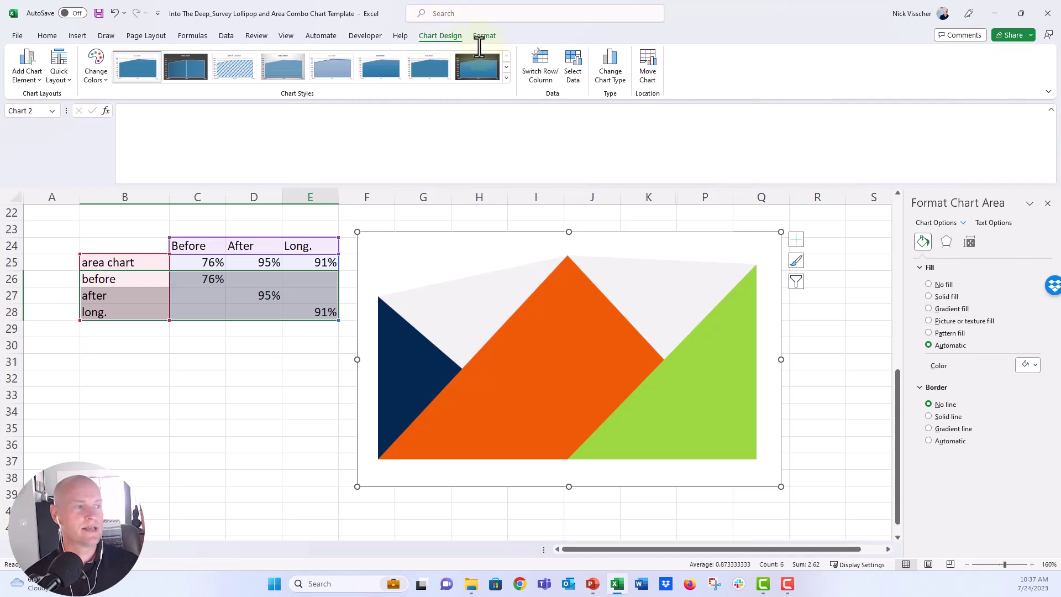
left_click(621, 85)
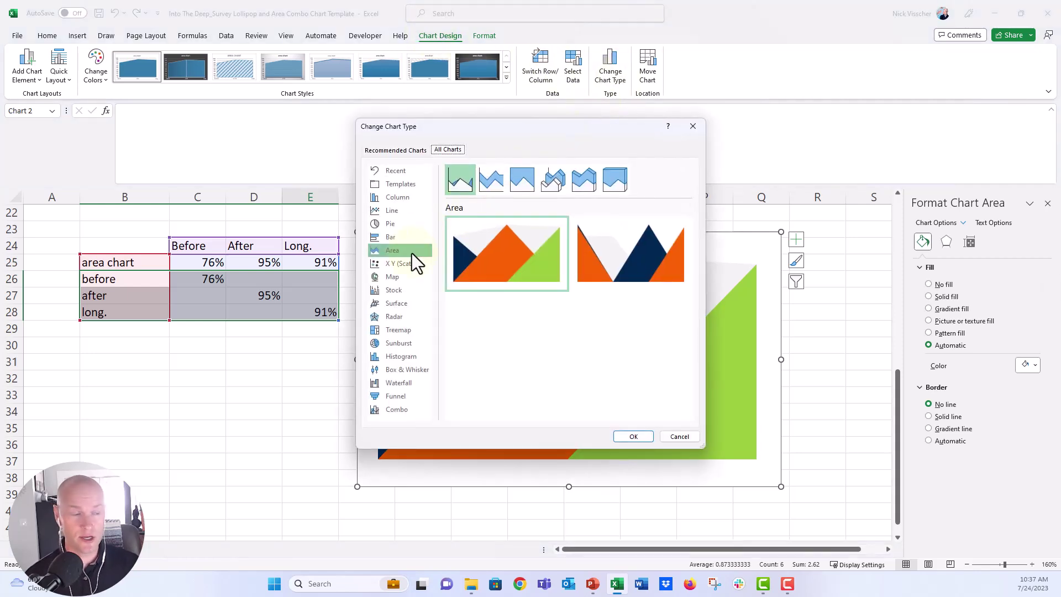
left_click(414, 411)
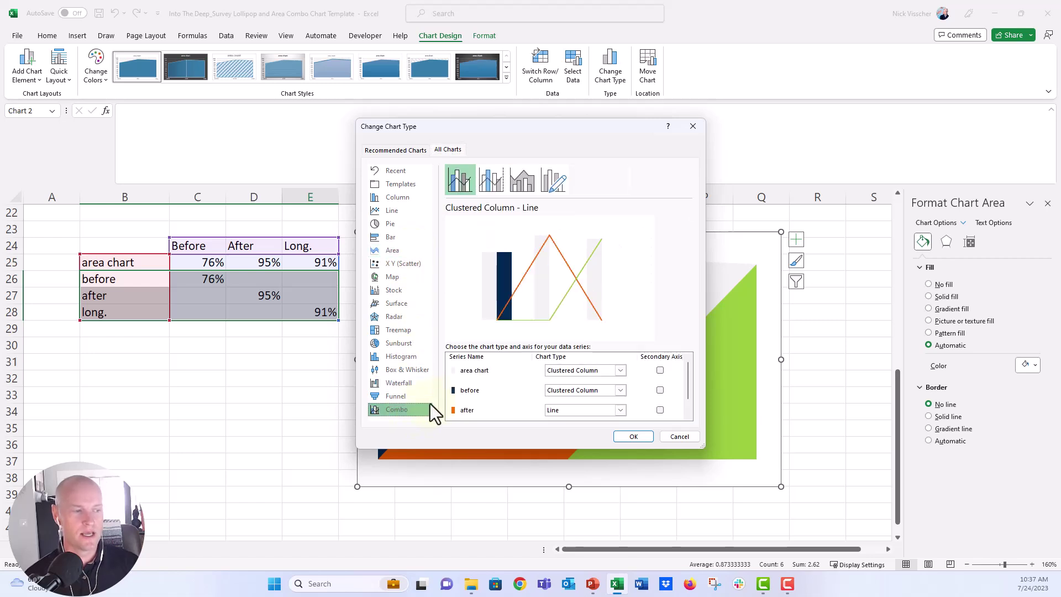
left_click(481, 376)
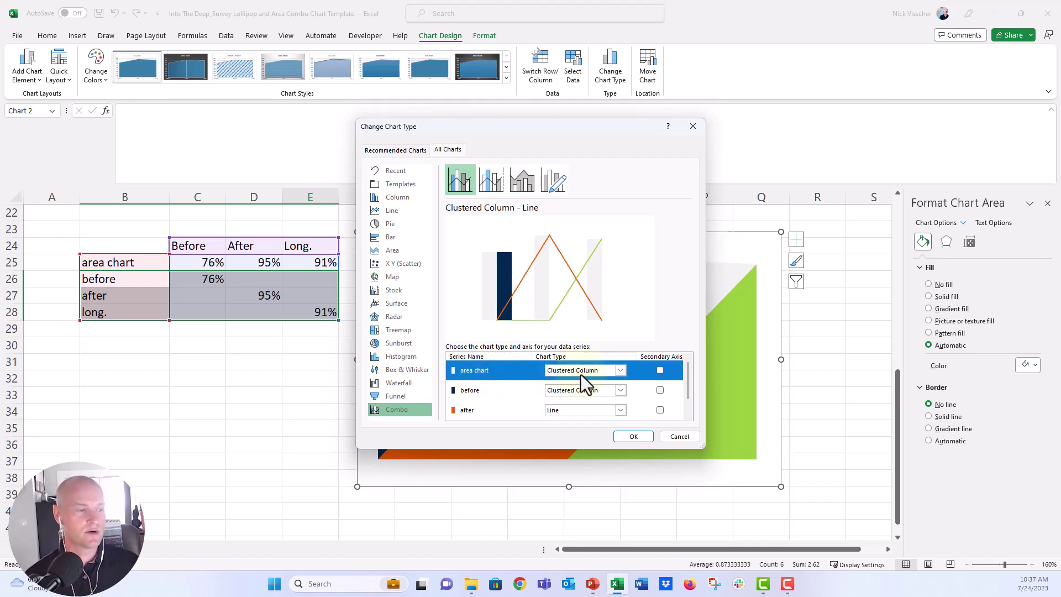
left_click(621, 371)
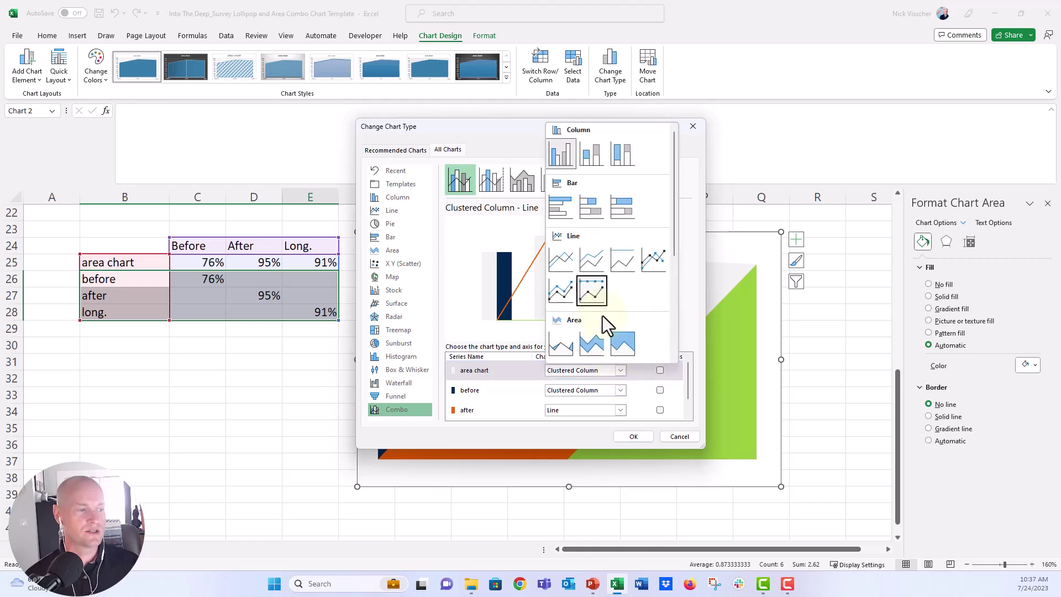
scroll(569, 255, "down", 3)
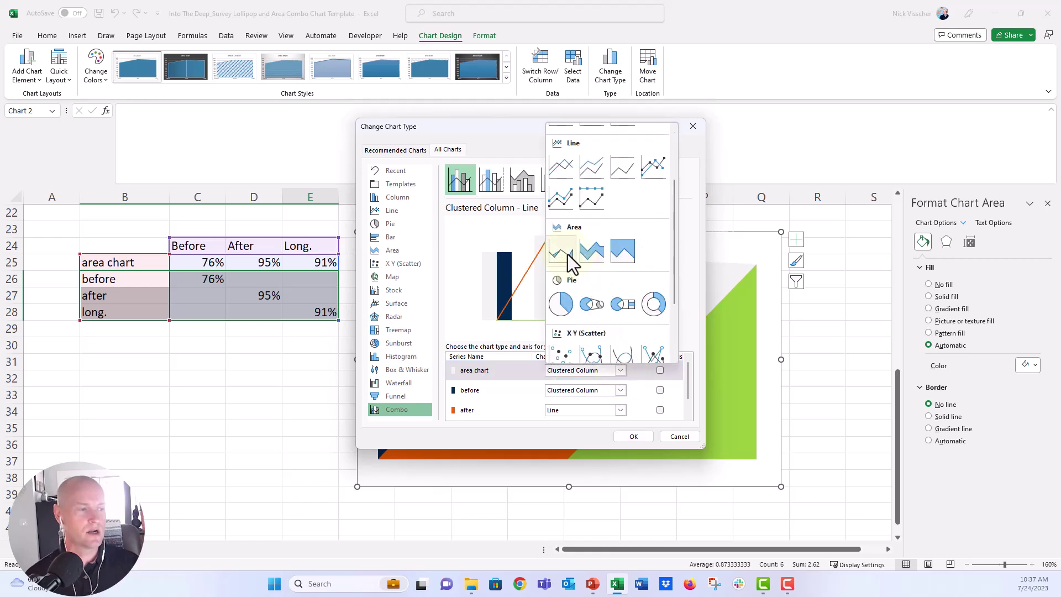
left_click(561, 251)
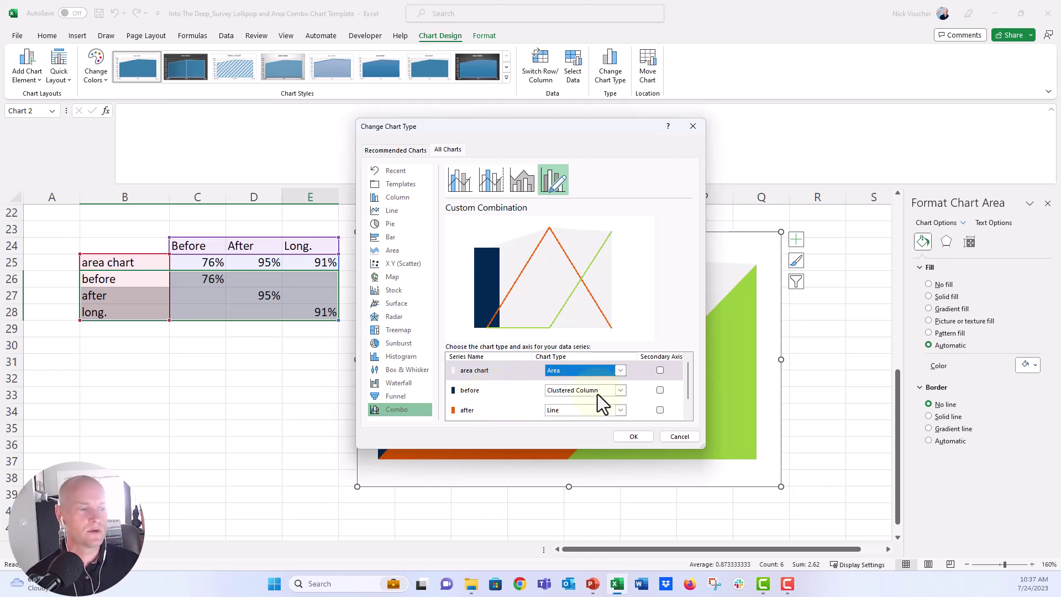
Set the after series to Clustered Column in the custom combination
left_click(620, 409)
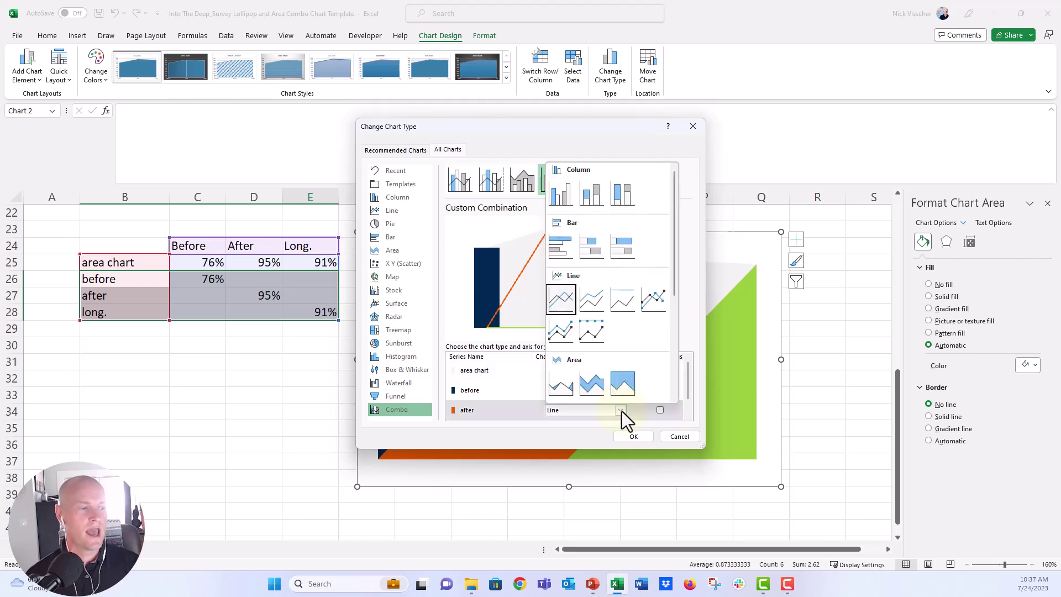
key("Escape")
scroll(552, 416, "down", 1)
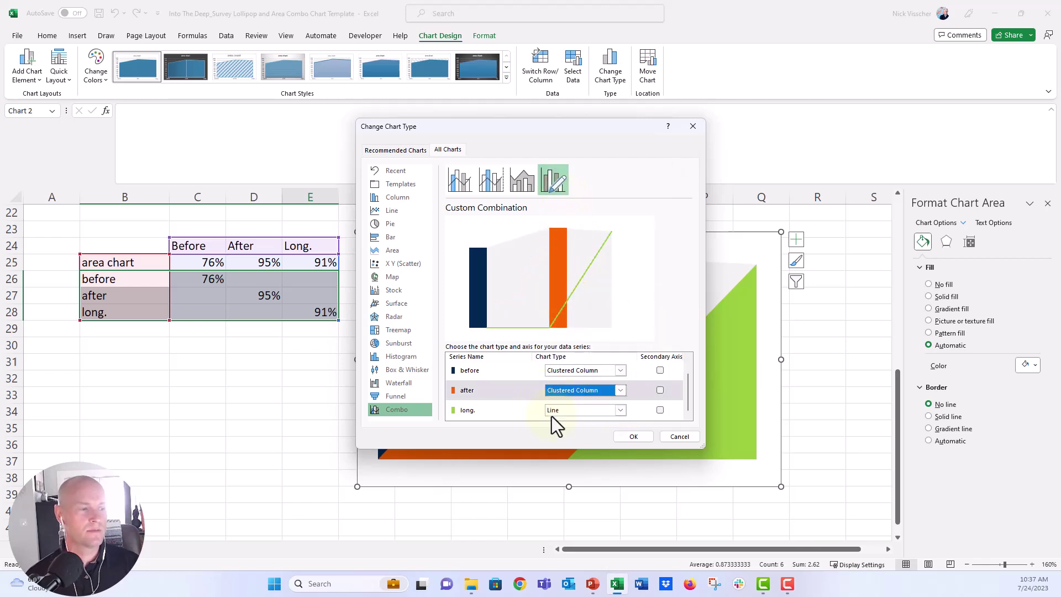
Set the long. series to Clustered Column in the custom combination and apply the combo chart type
left_click(620, 409)
left_click(563, 198)
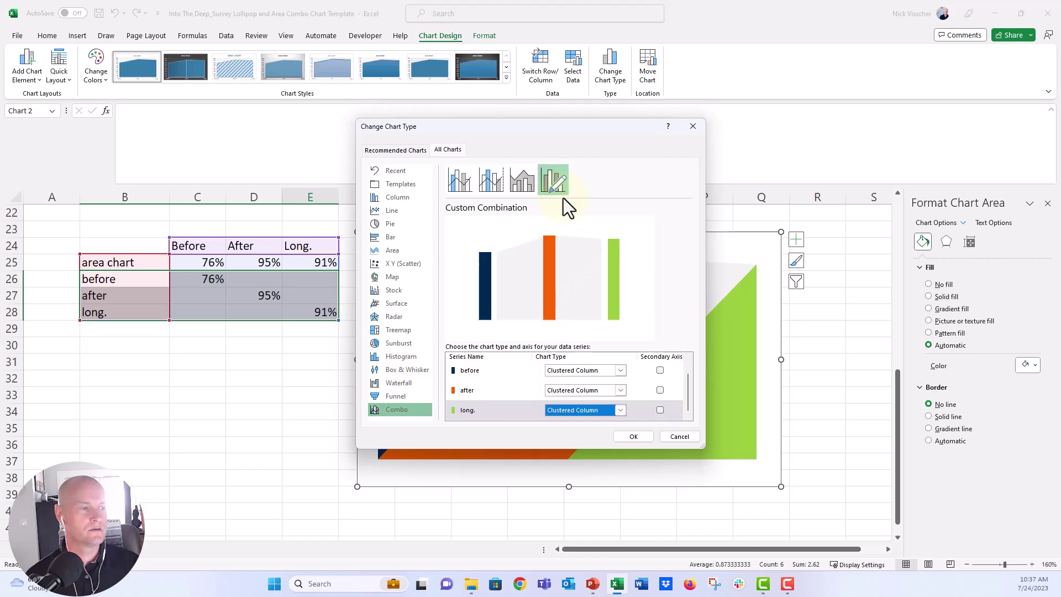
left_click(641, 437)
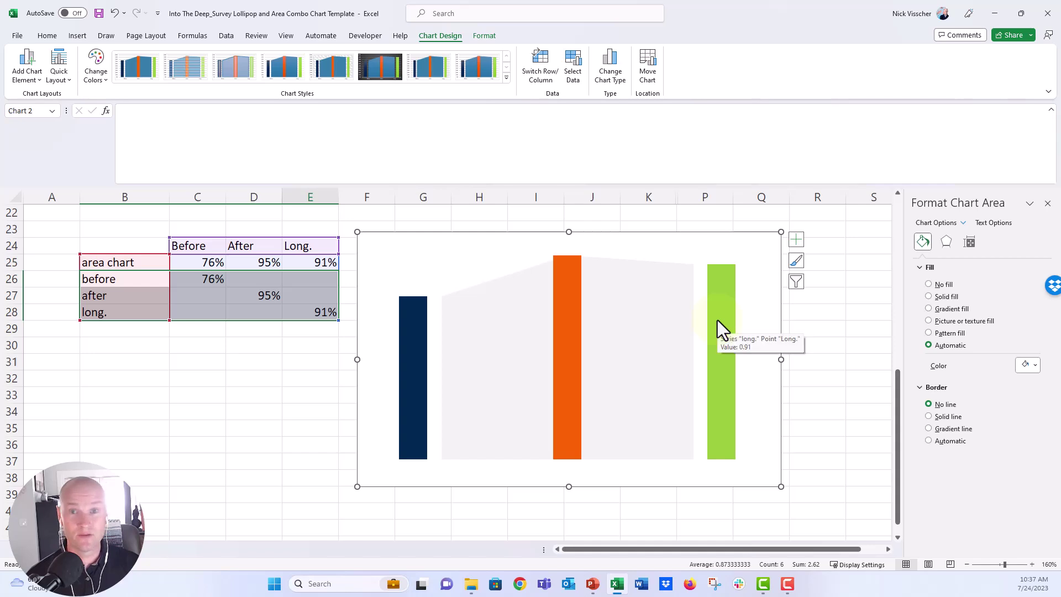
Set the series overlap of the columns to 100%, starting from the before series
left_click(425, 318)
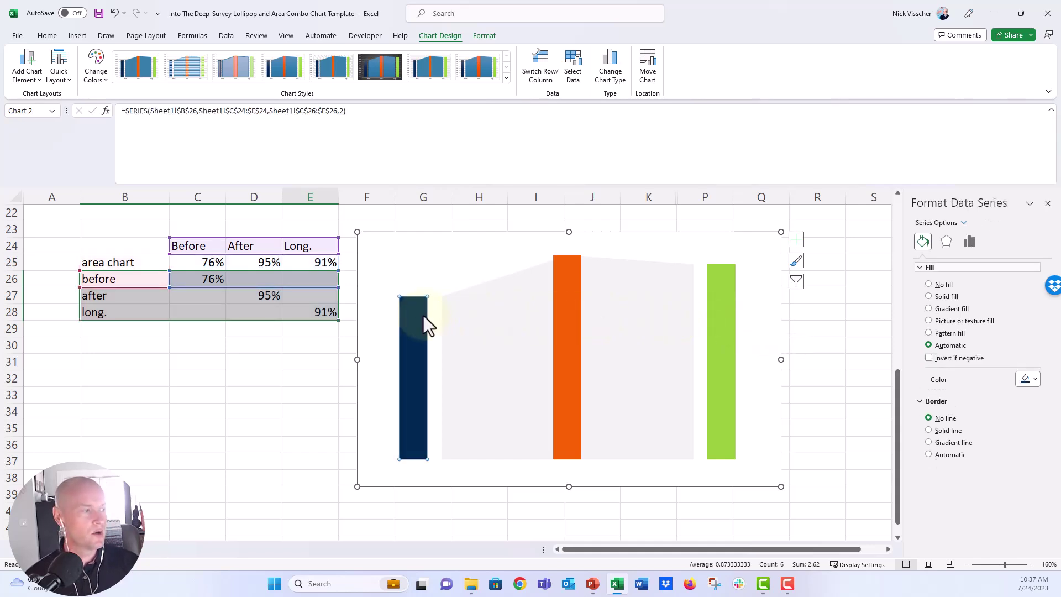
left_click(969, 248)
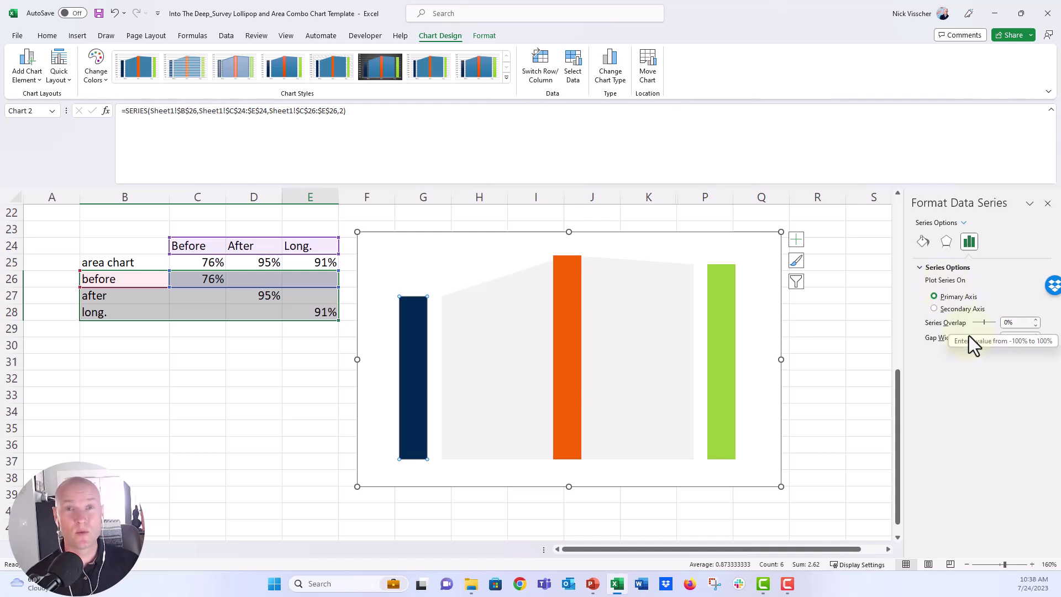
left_click_drag(984, 323, 1004, 325)
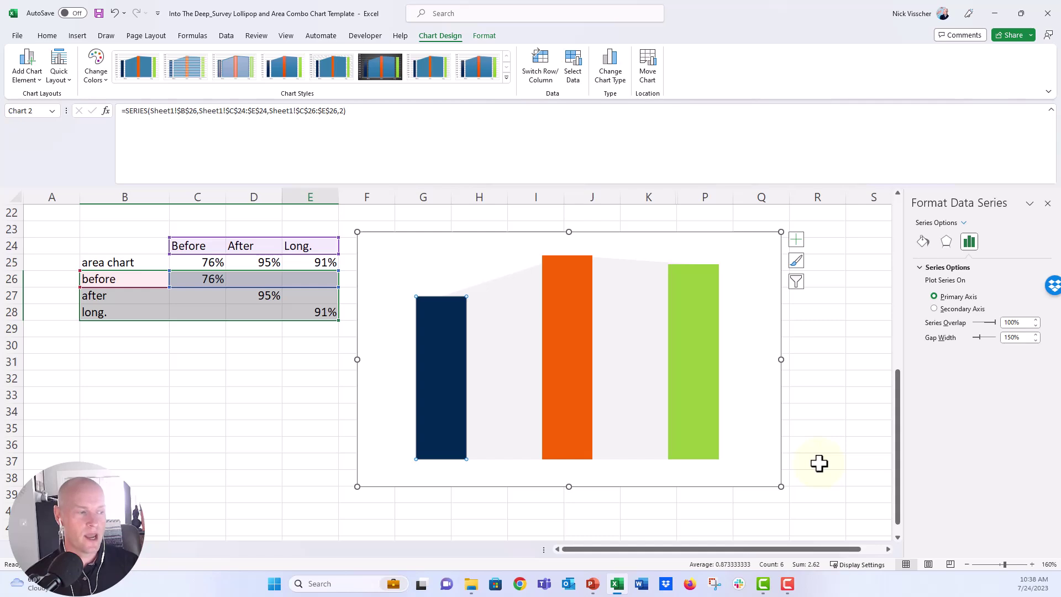
left_click(314, 442)
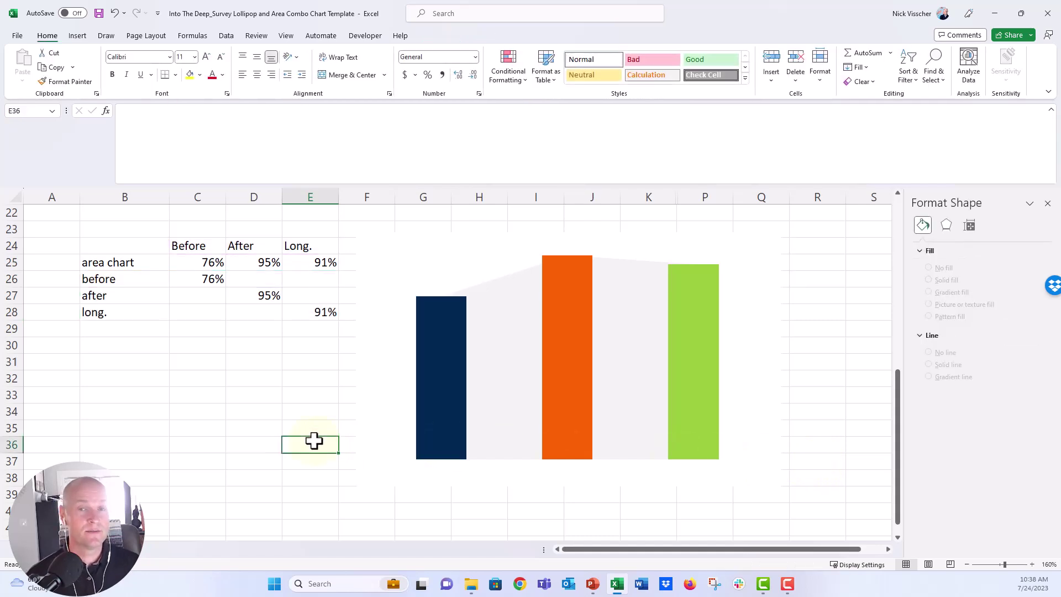
Set the before column series to no fill and add percentage error bars to it
left_click(444, 332)
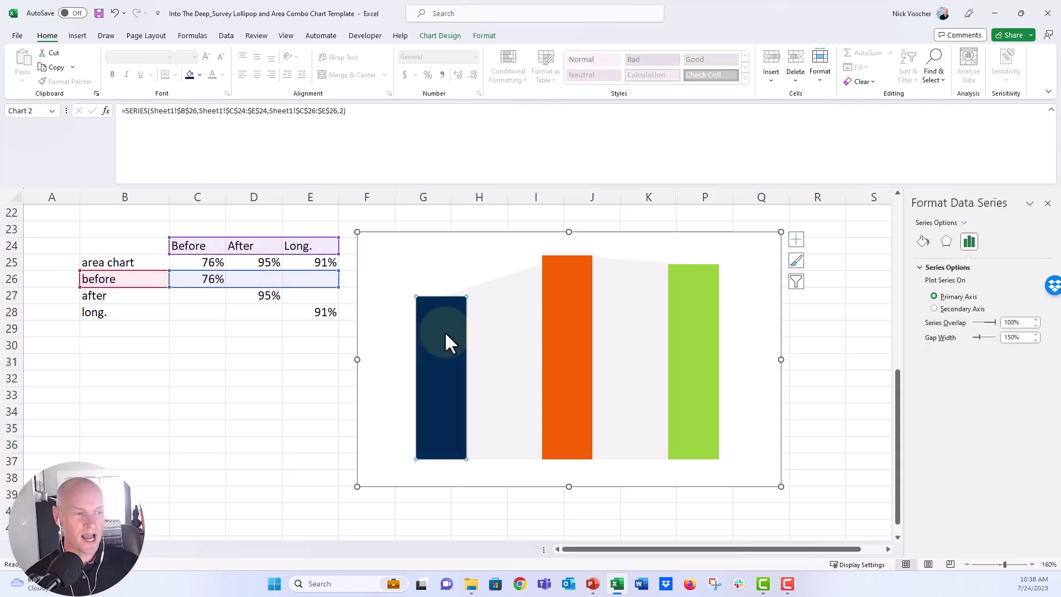
left_click(923, 242)
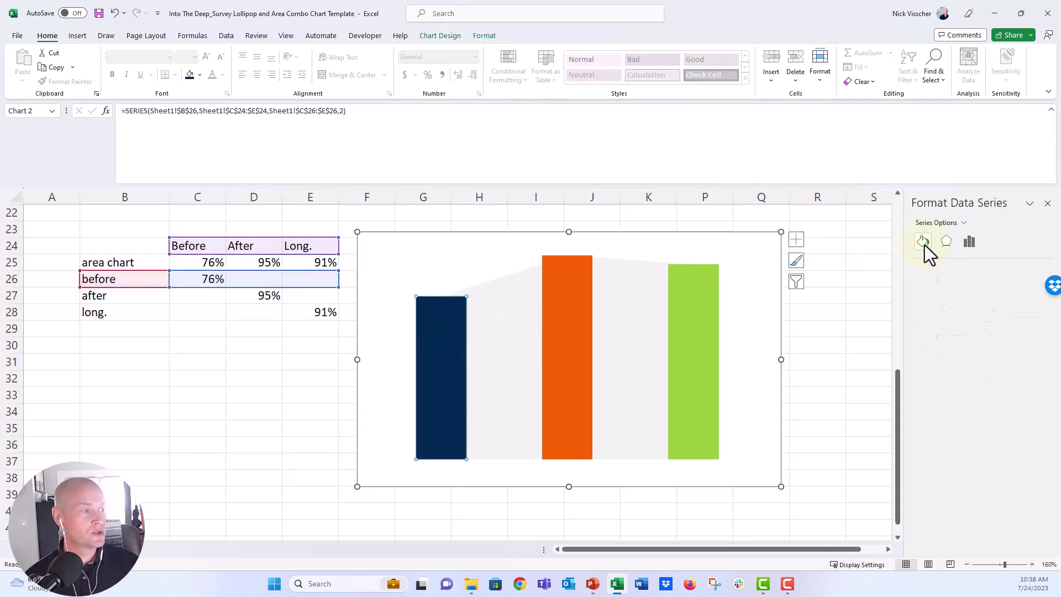
left_click(929, 284)
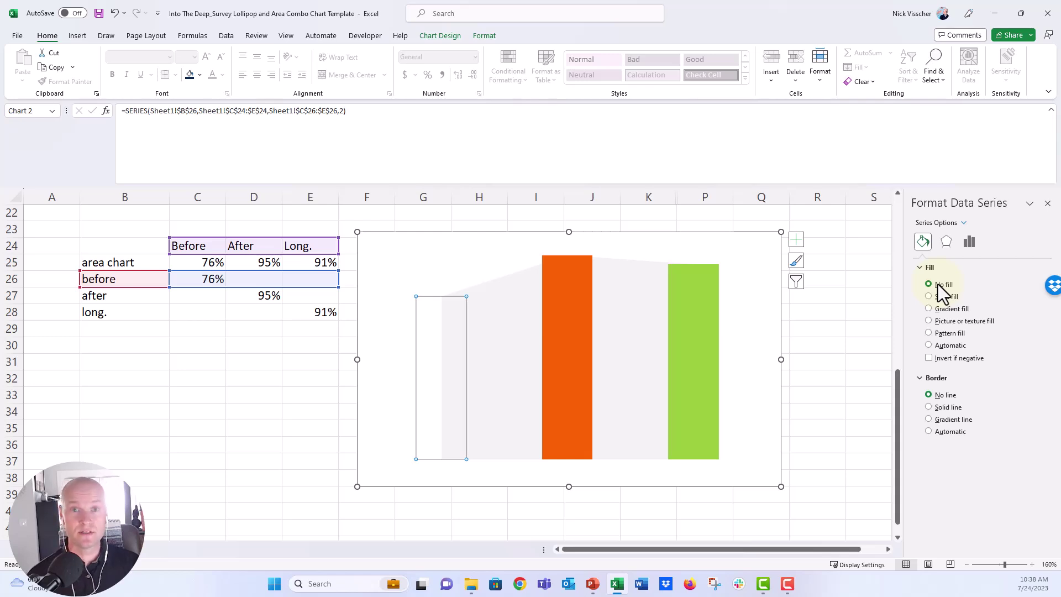
left_click(795, 245)
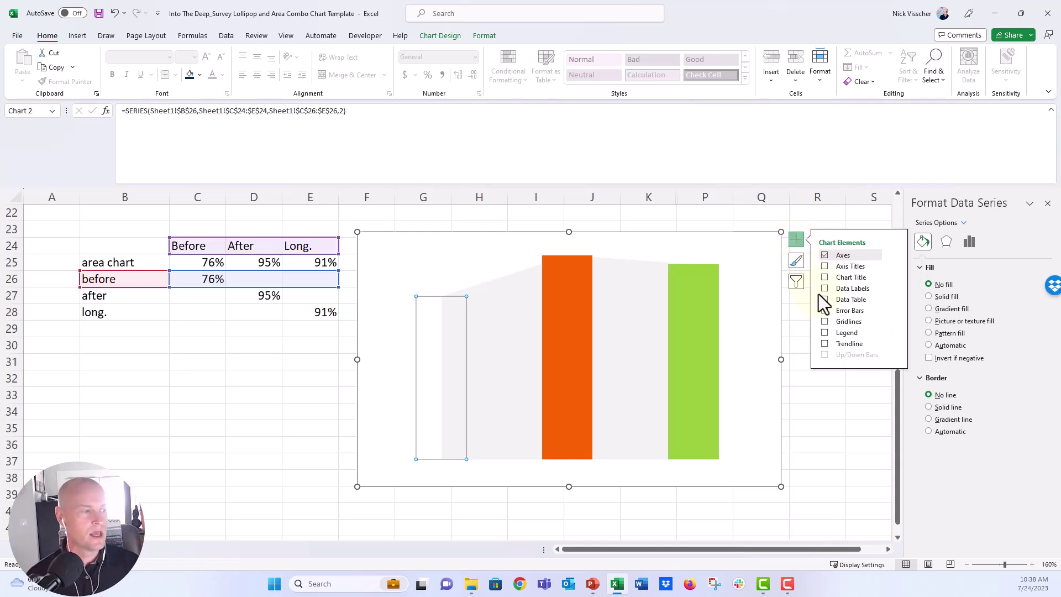
left_click(894, 311)
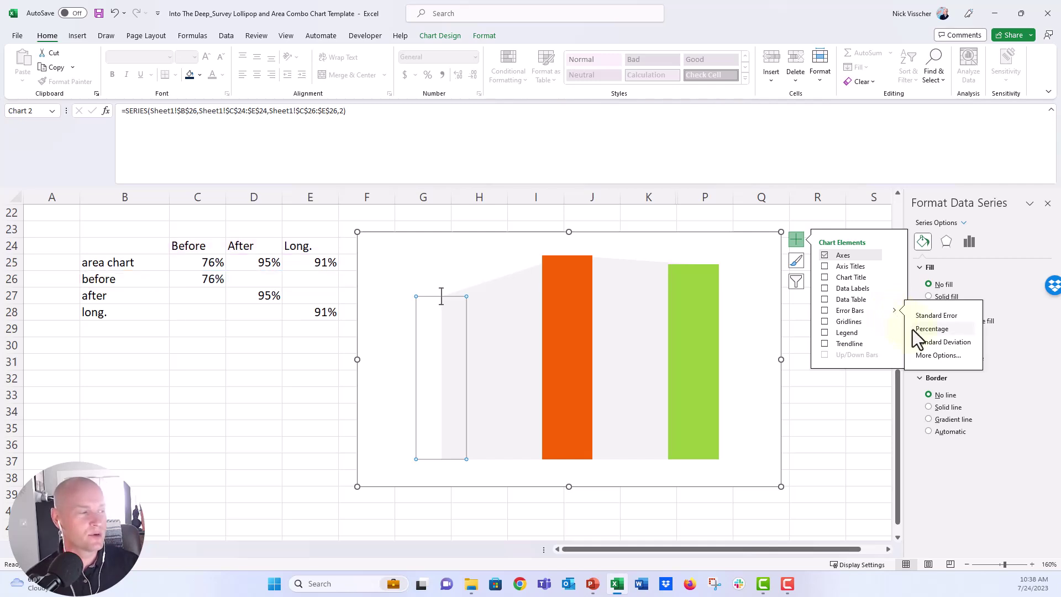
left_click(912, 330)
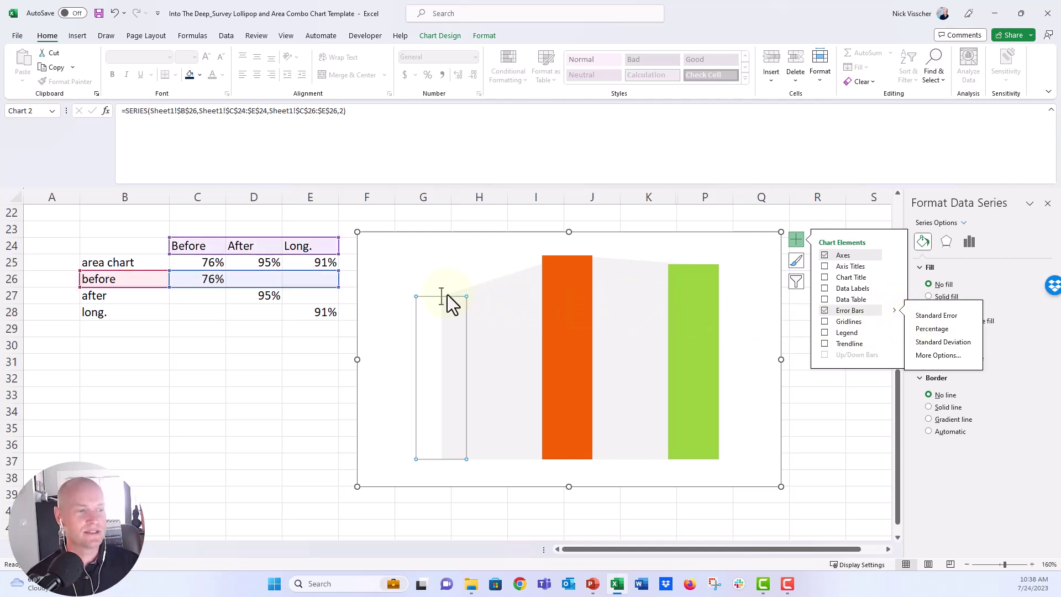
Set the before series' error bars to Minus direction, No Cap end style and a percentage of 100
left_click(441, 294)
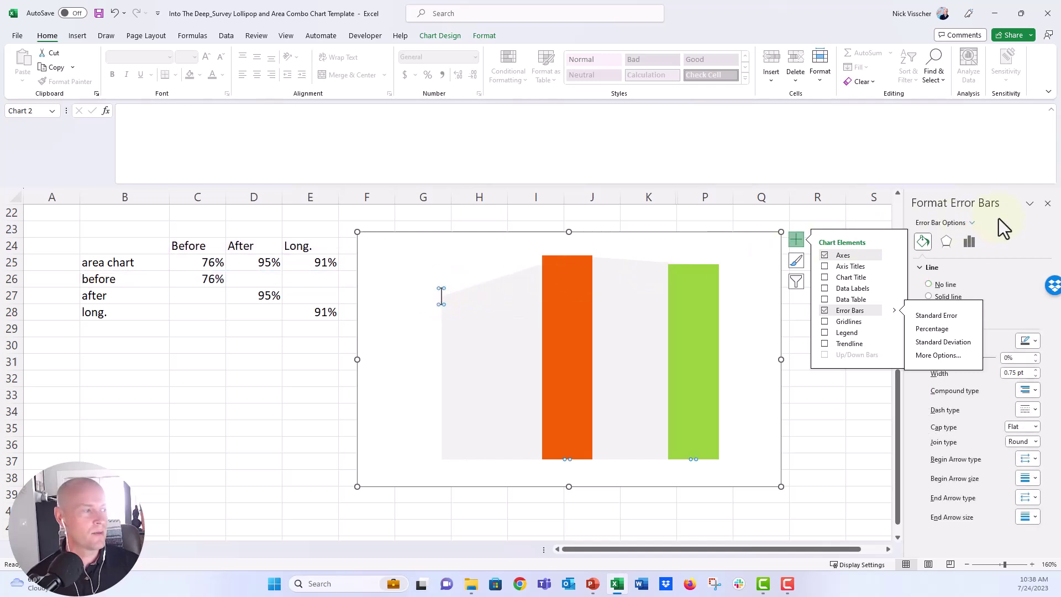
left_click(799, 240)
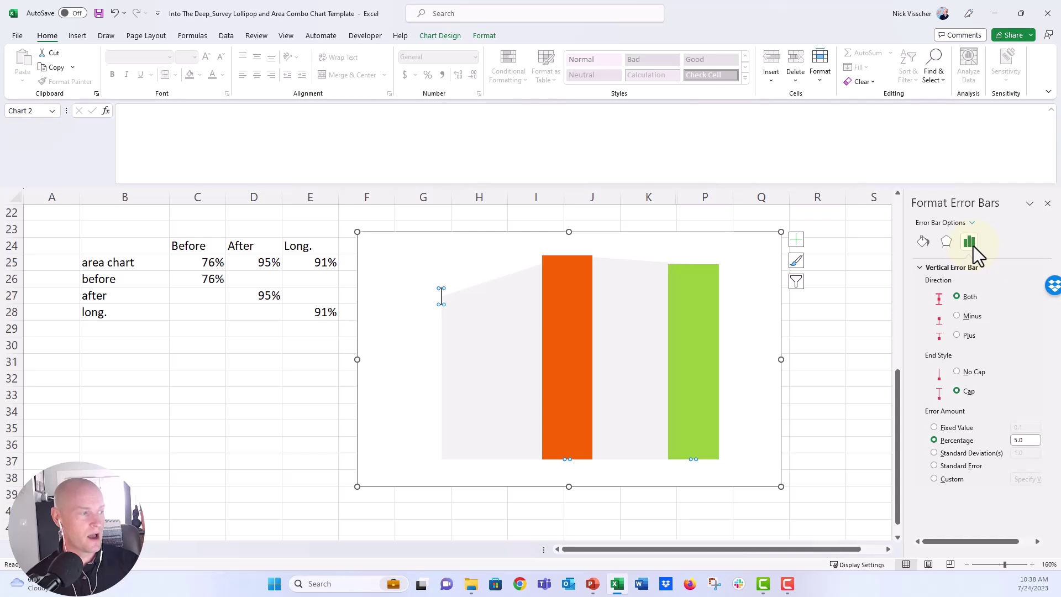
left_click(971, 318)
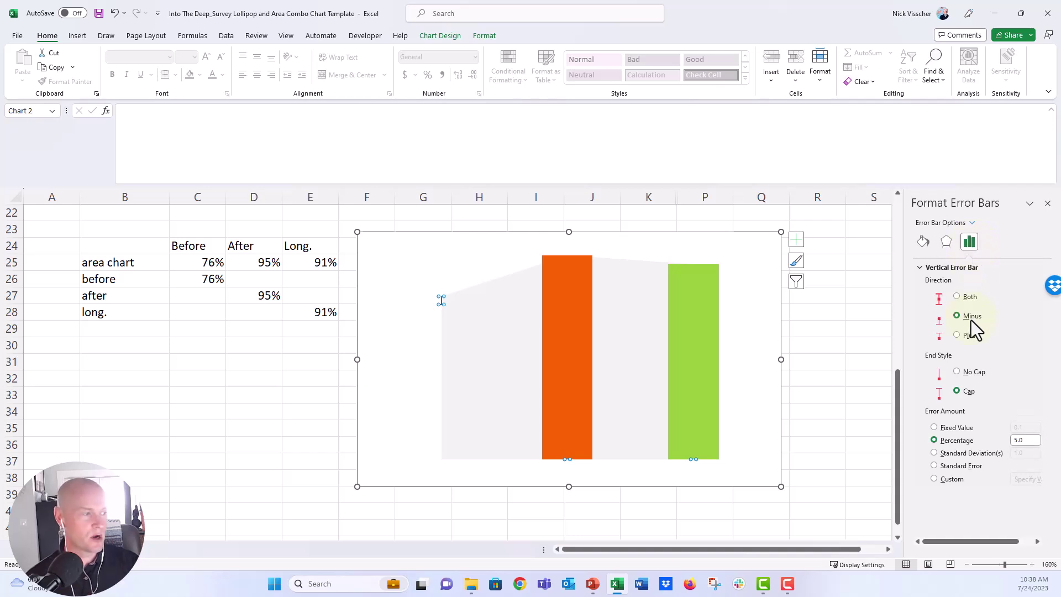
left_click(968, 373)
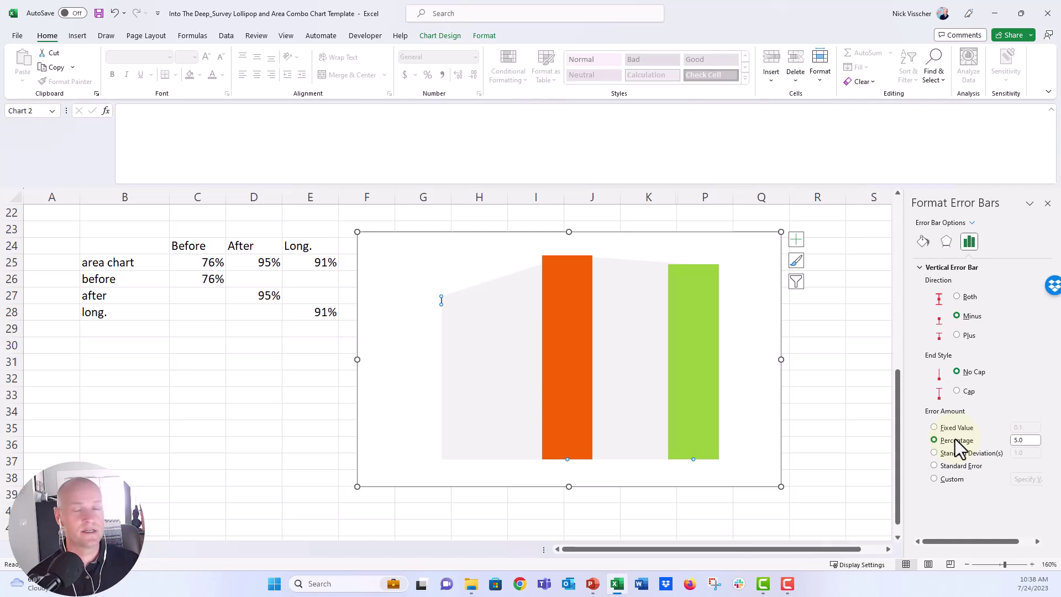
left_click(1023, 440)
type("100")
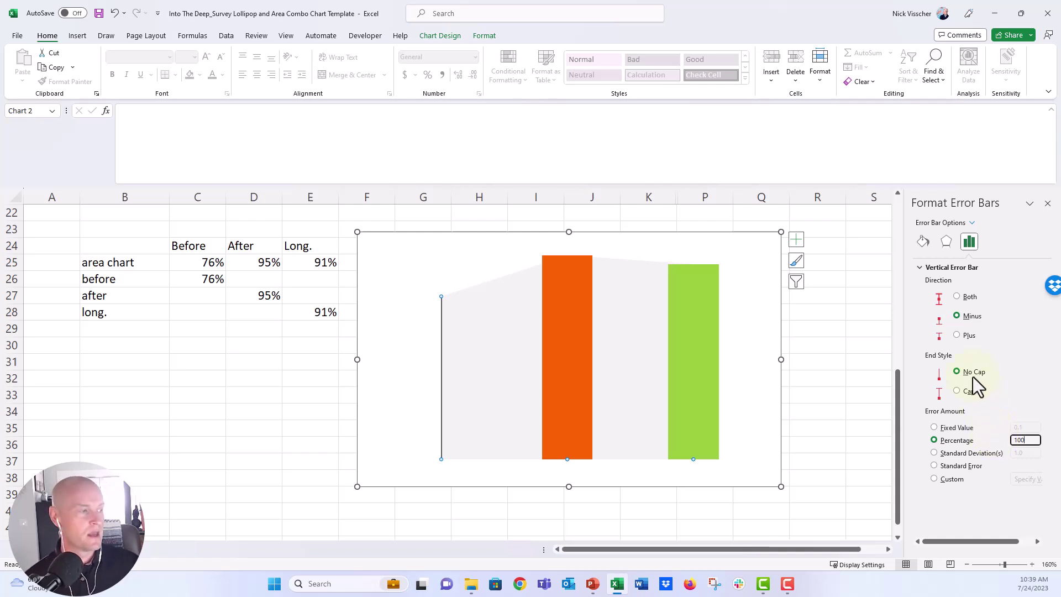
Give the before series' error bar a solid dark gray theme colour line with a width of 2 pt
left_click(923, 243)
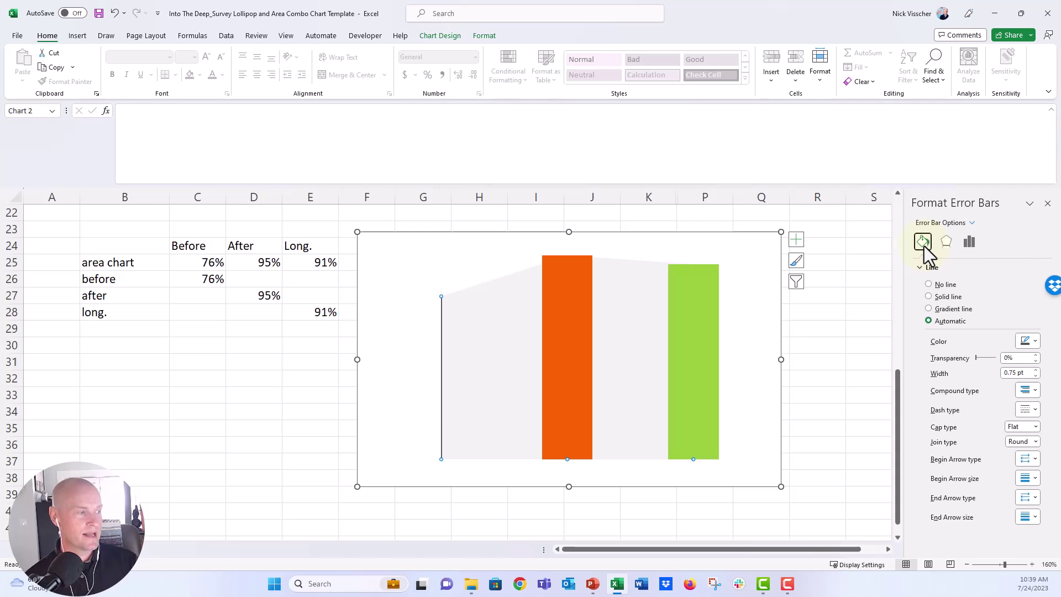
left_click(1029, 342)
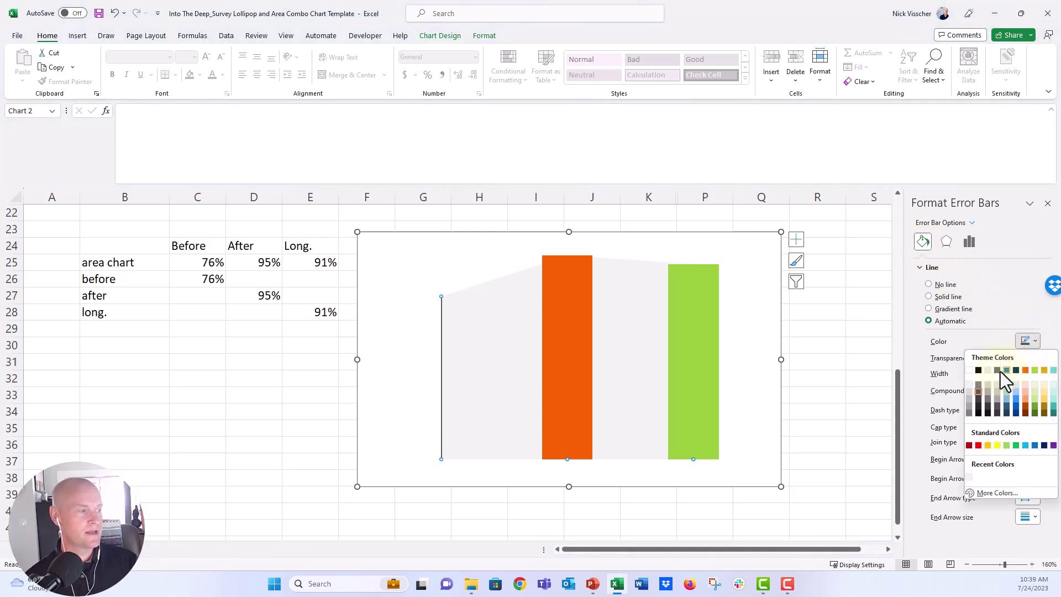
left_click(1002, 371)
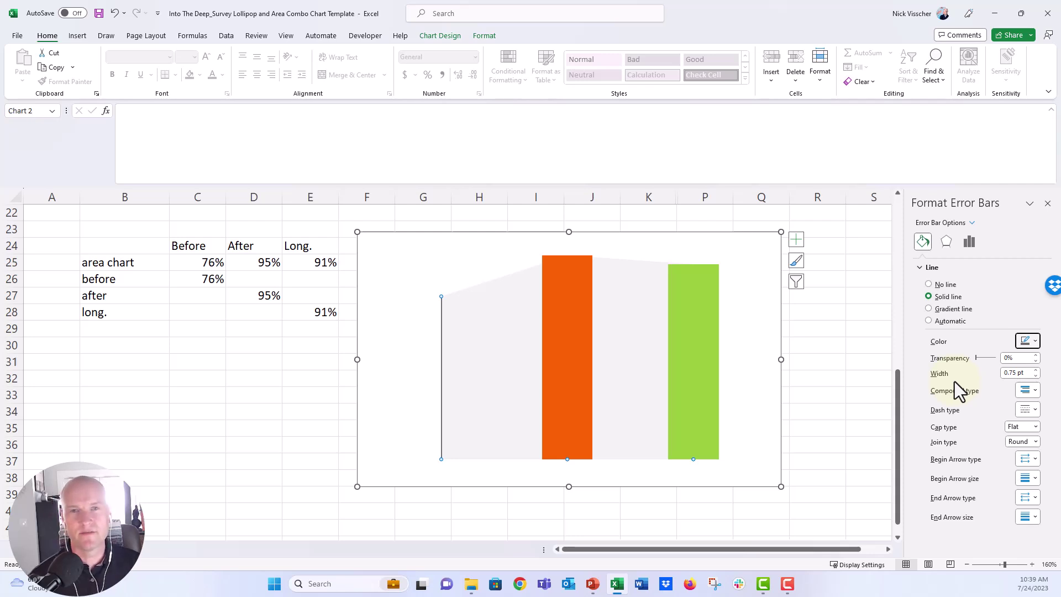
left_click(1036, 370)
left_click(1036, 370)
left_click(1036, 370)
left_click(1036, 370)
left_click(1037, 370)
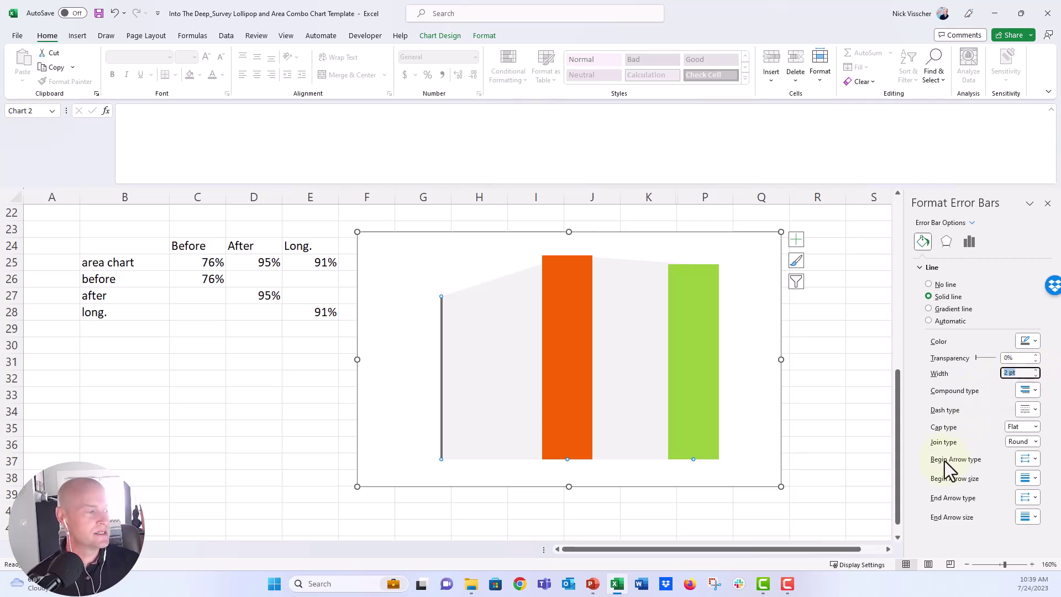
Set the begin arrow type of the before error bar to the oval arrowhead to form the lollipop head
left_click(1032, 459)
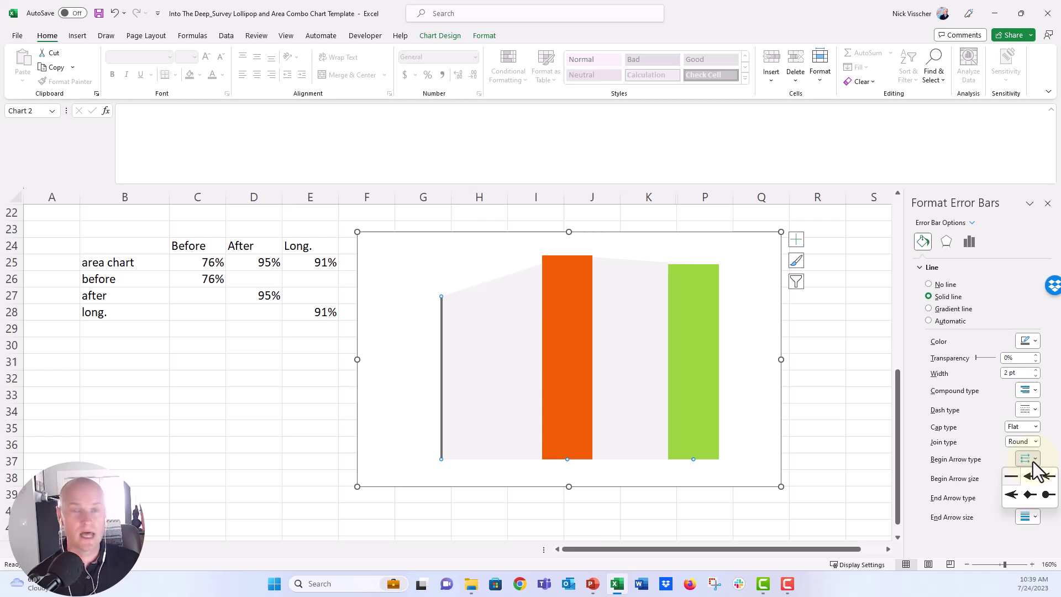
left_click(1048, 496)
left_click(888, 429)
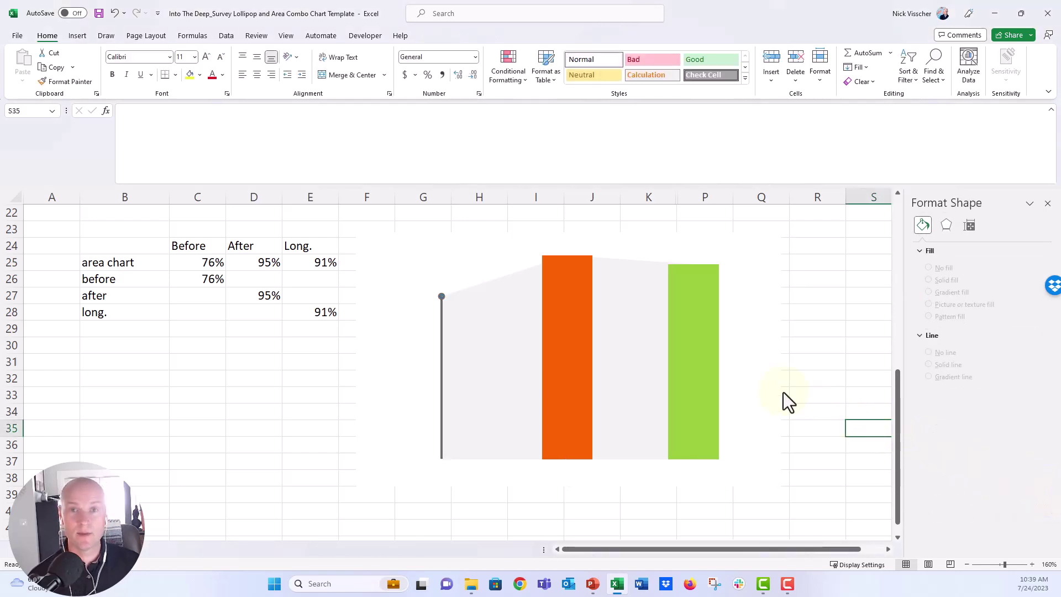
Narrow the whole chart so that its right edge falls in column J
left_click(416, 255)
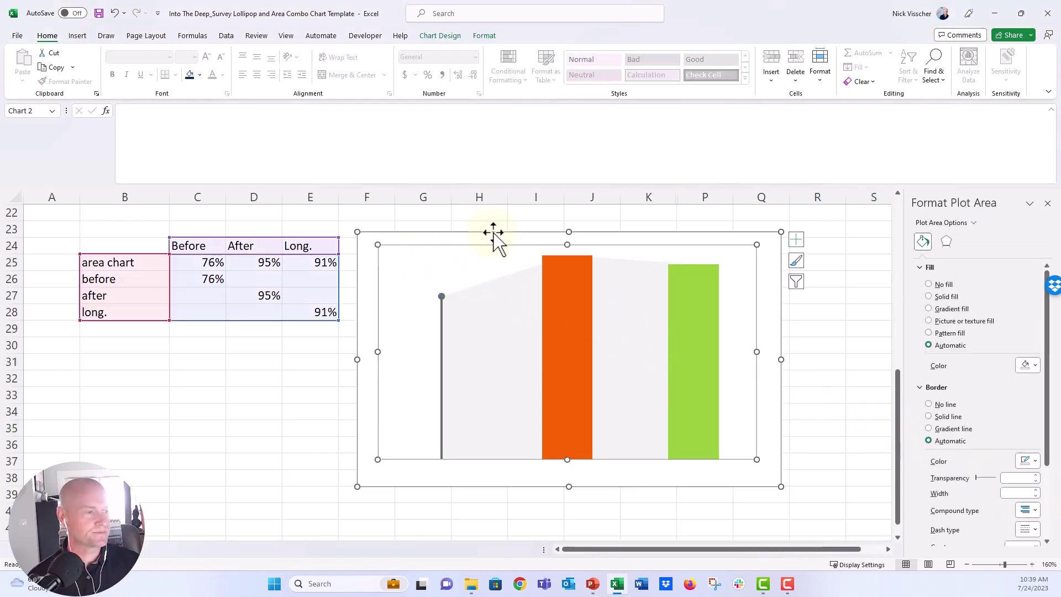
left_click(493, 232)
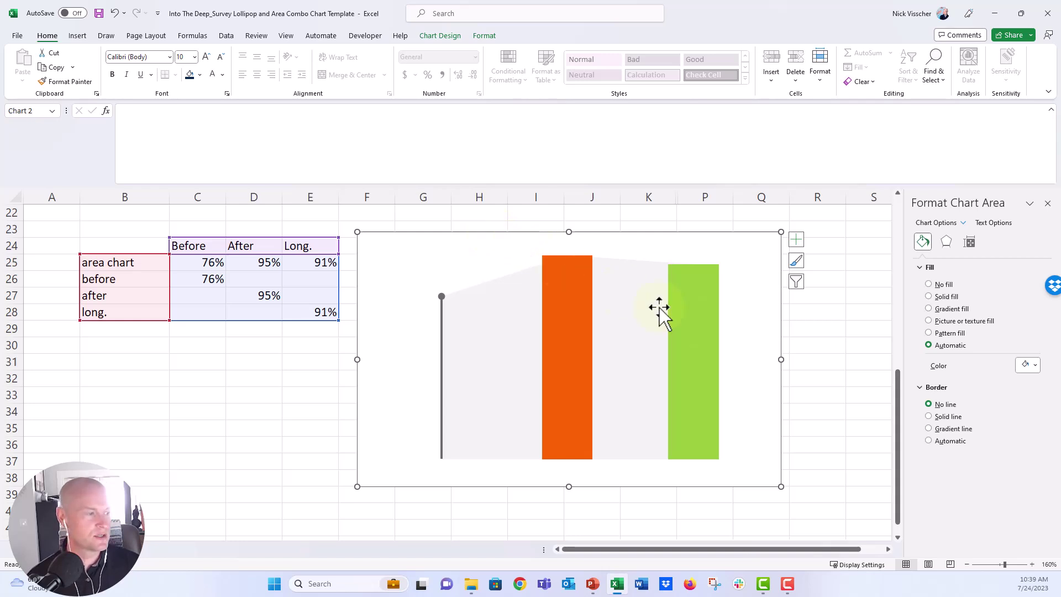
left_click_drag(781, 360, 615, 364)
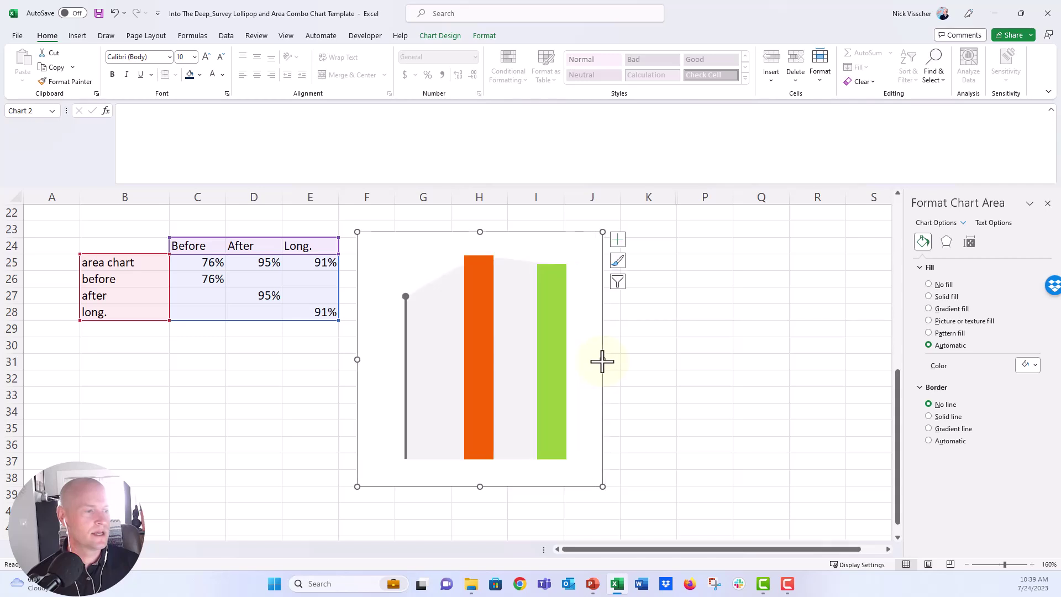
Set the orange after column series to no fill and add percentage error bars to it
left_click(488, 380)
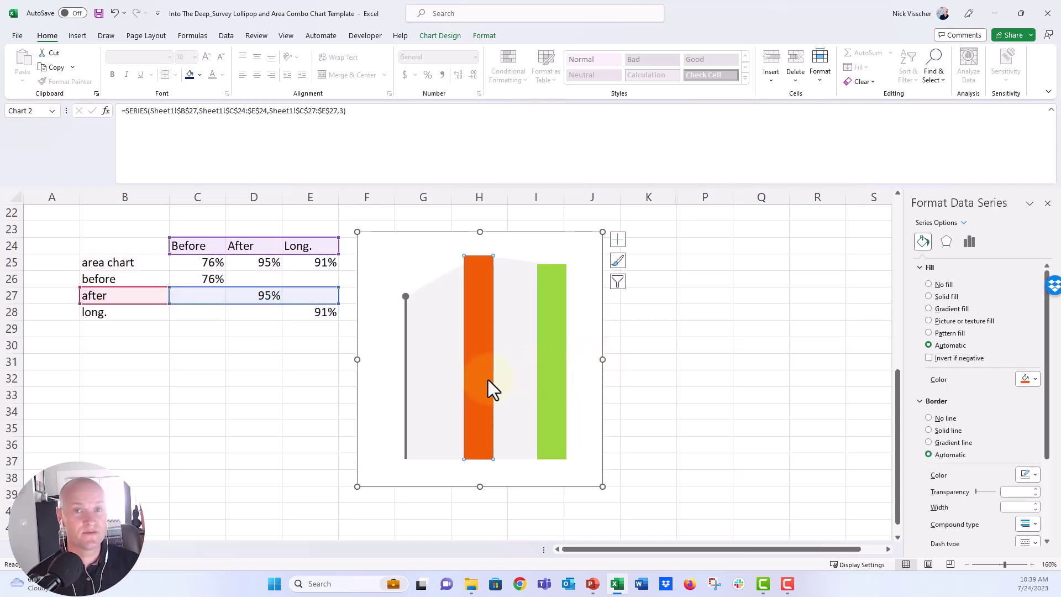
left_click(928, 284)
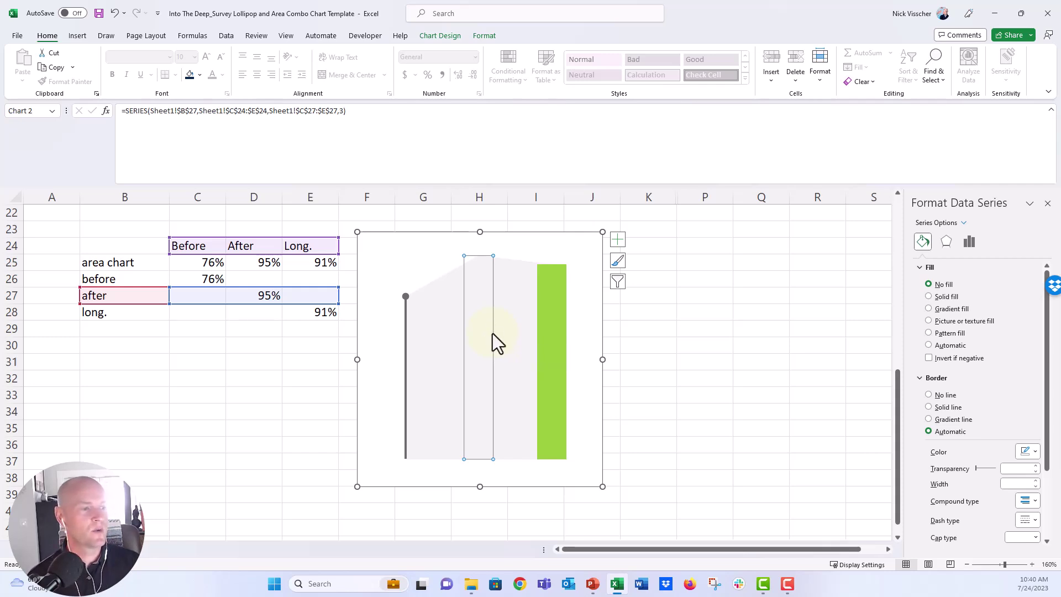
left_click(447, 35)
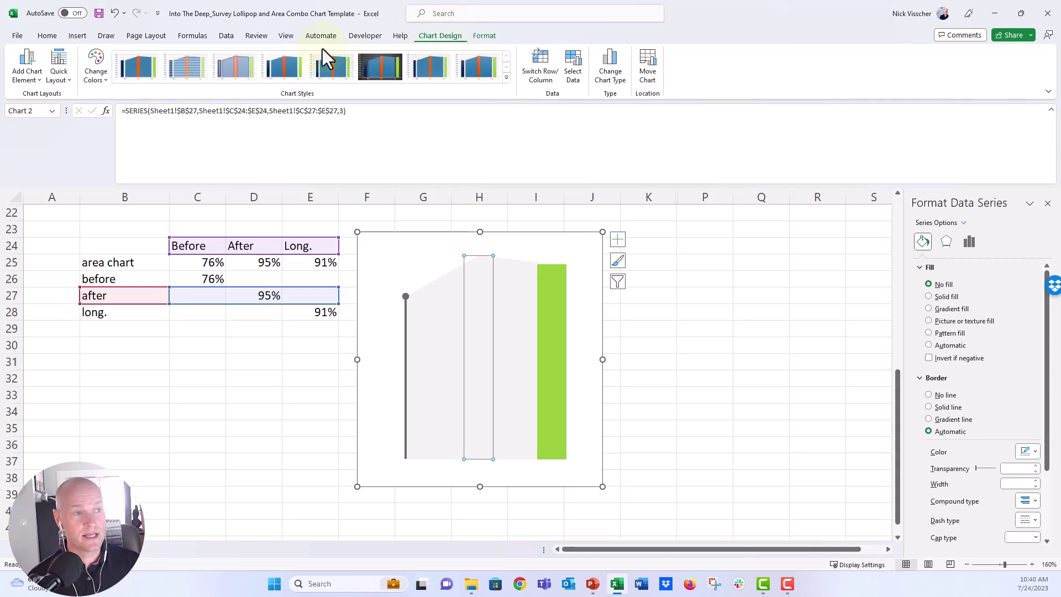
left_click(41, 80)
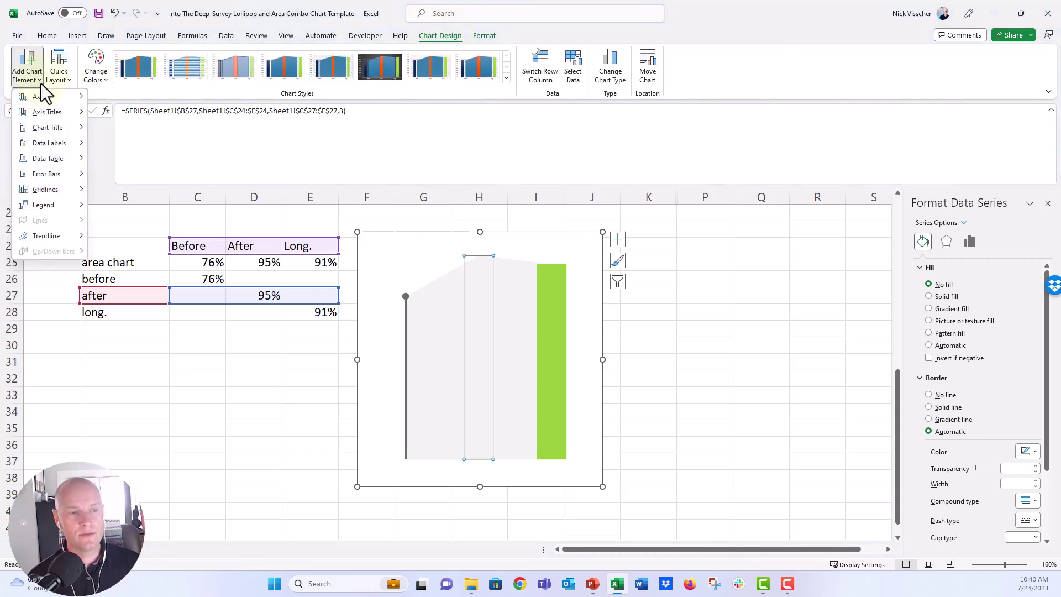
mouse_move(52, 174)
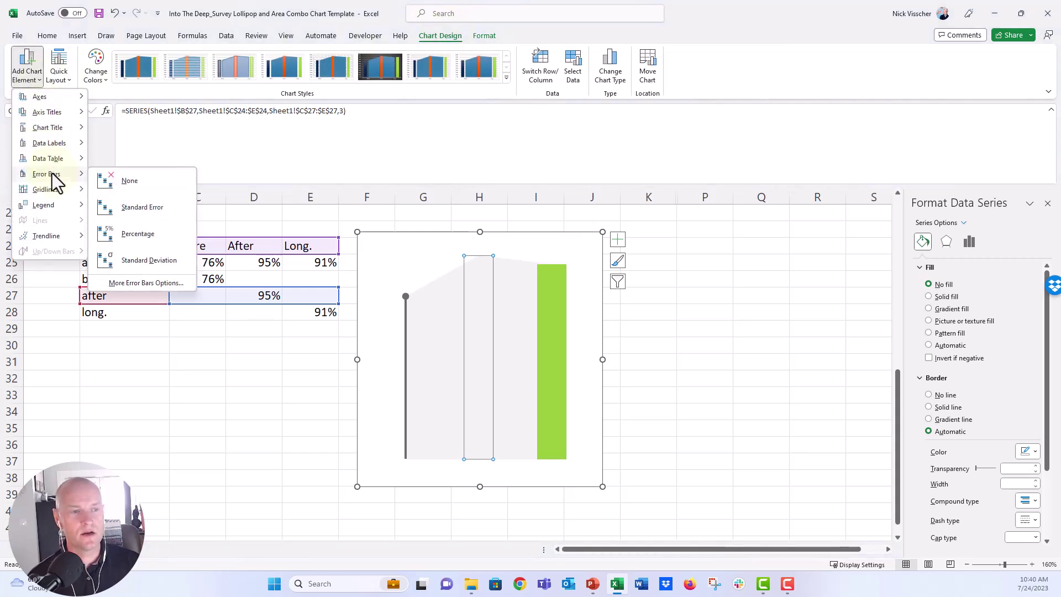
left_click(123, 206)
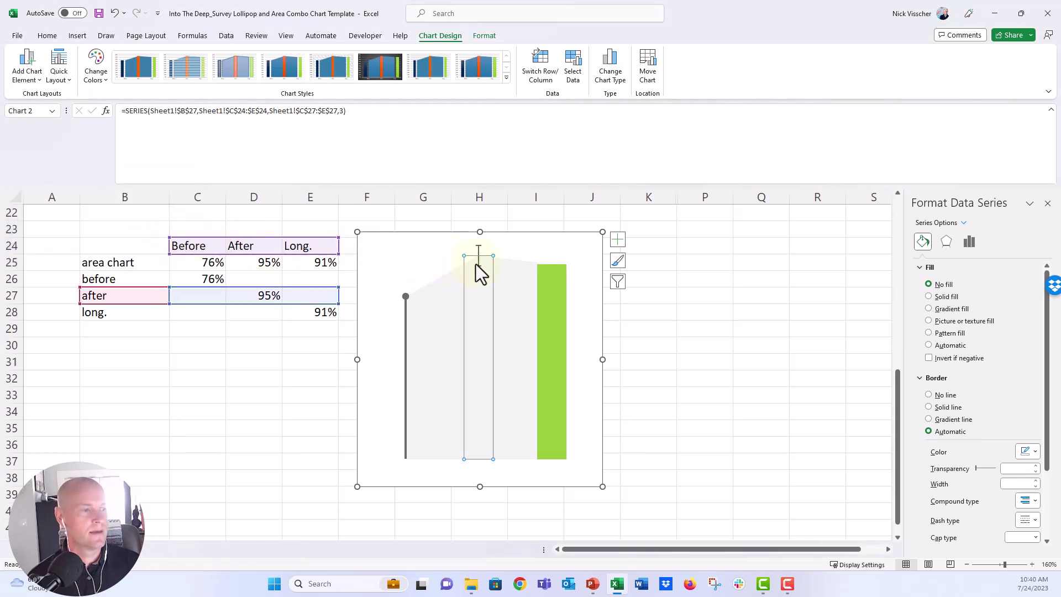
Set the after series' error bars to Minus direction, No Cap end style and a percentage of 100
left_click(478, 264)
left_click(971, 243)
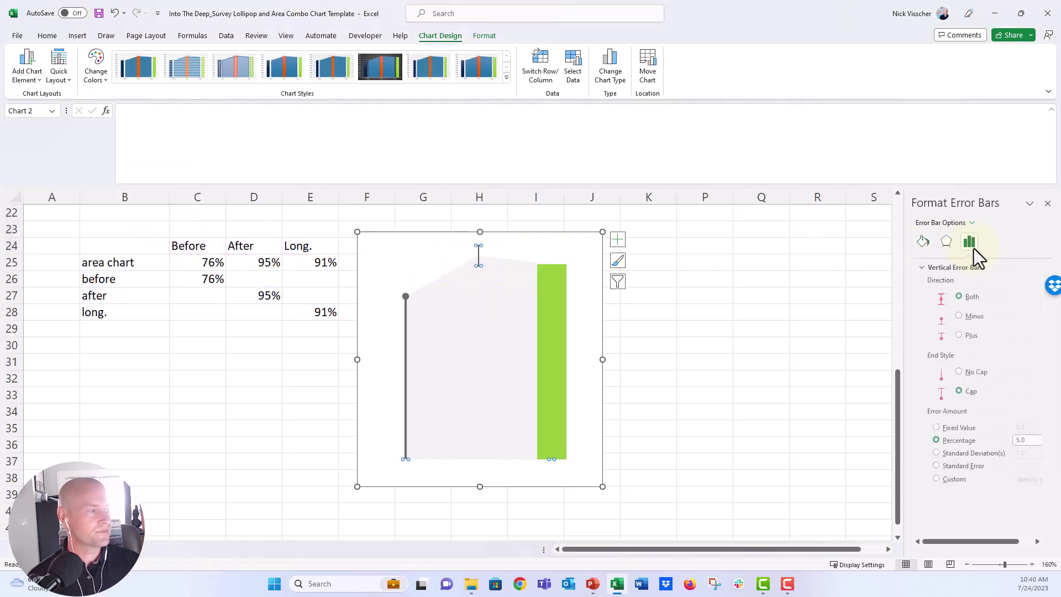
left_click(970, 317)
left_click(968, 371)
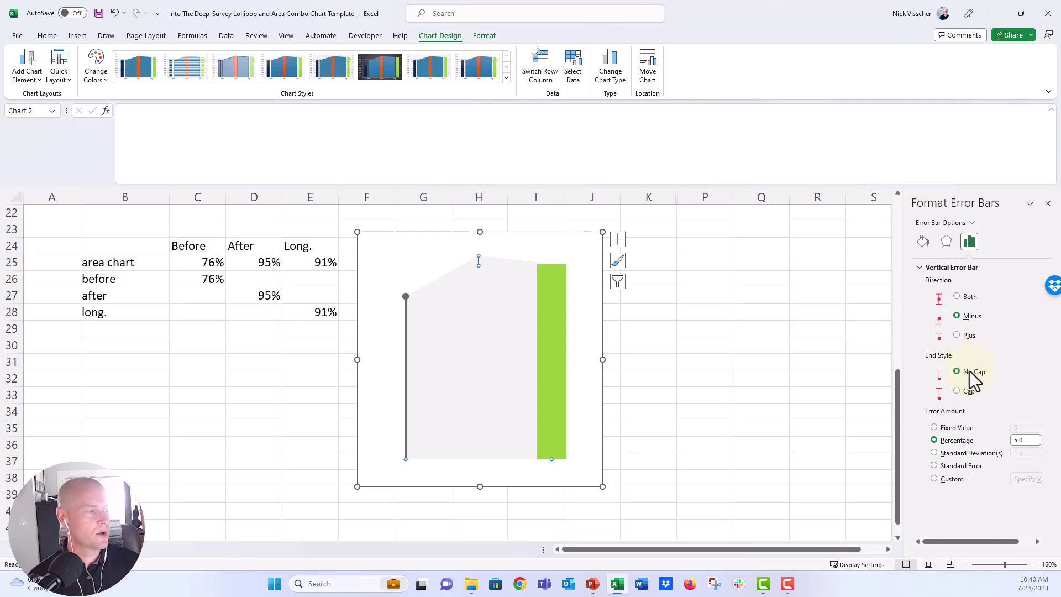
type("100")
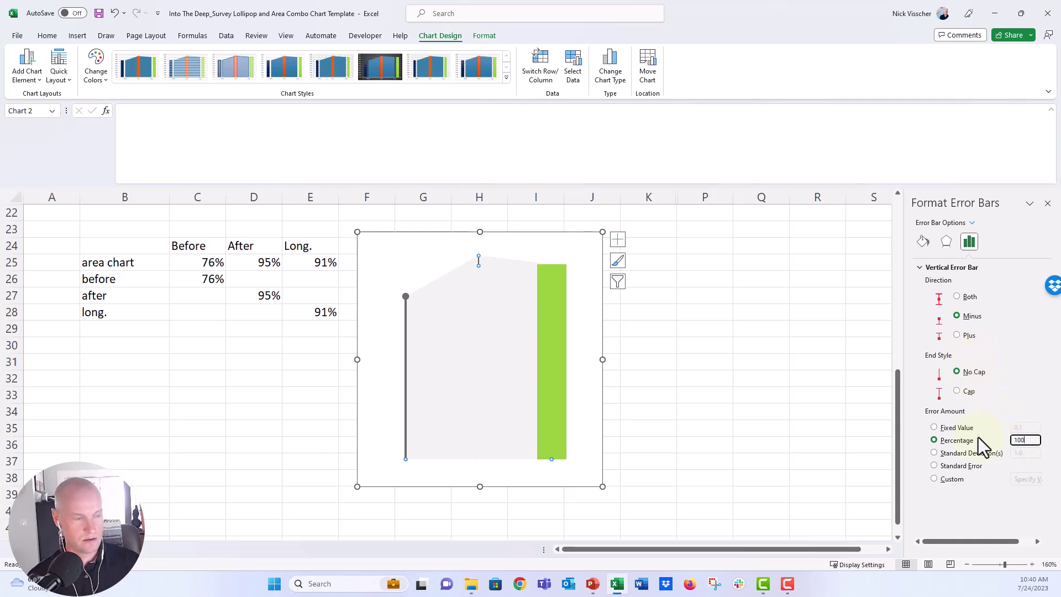
Format the after error bar as a blue 2 pt line with an oval begin arrow
left_click(923, 242)
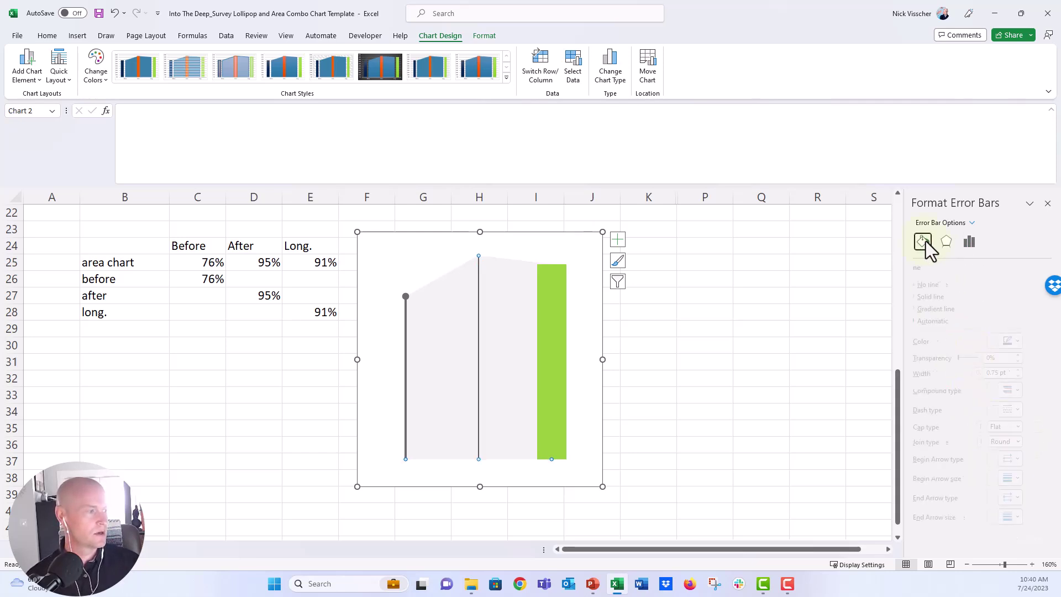
left_click(1031, 343)
left_click(1006, 370)
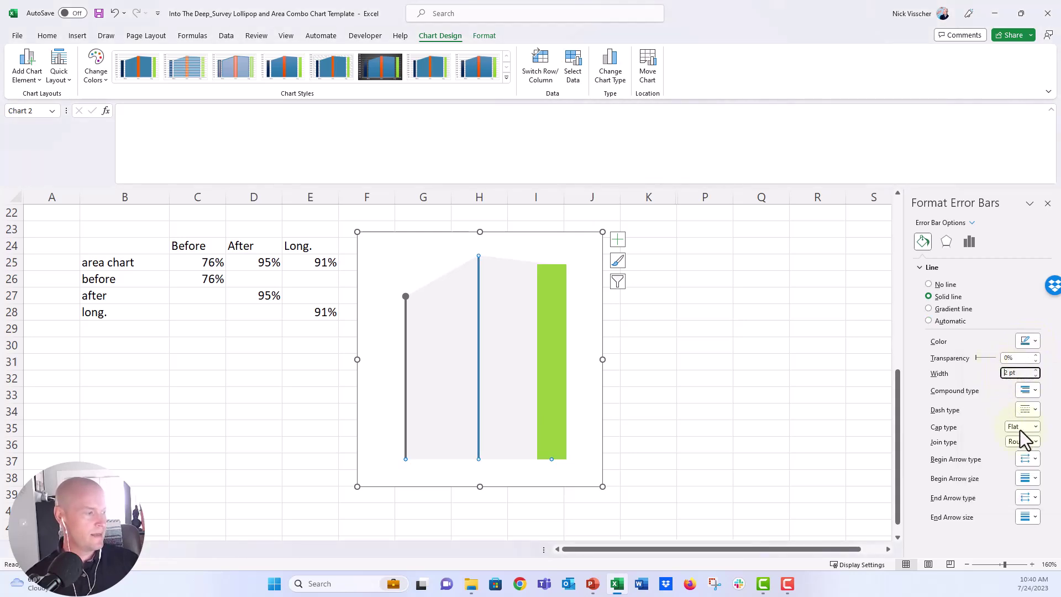
left_click(1029, 459)
left_click(1045, 496)
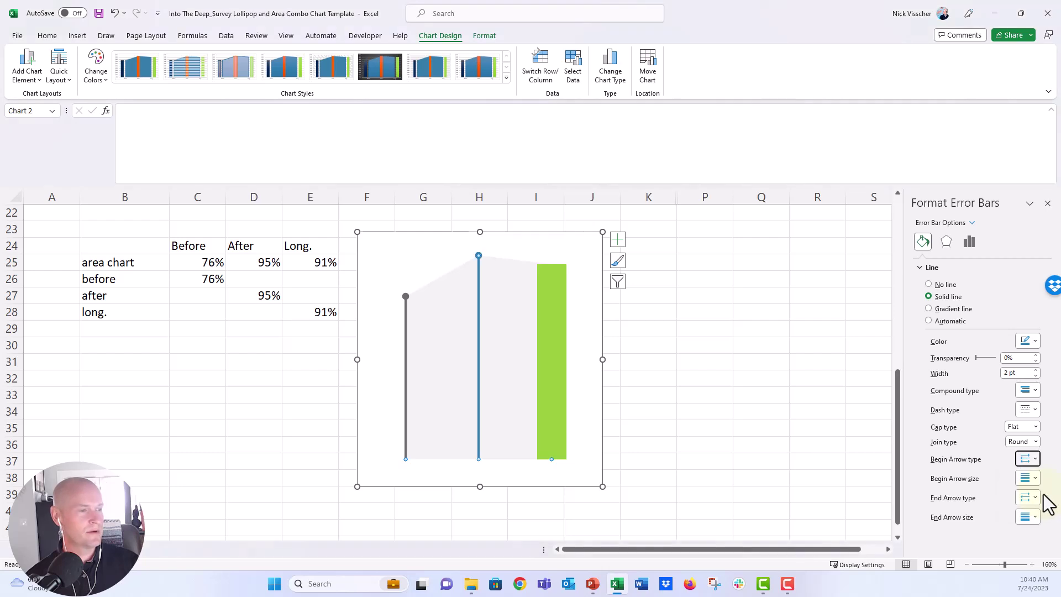
Set the green long. column series to no fill and add percentage error bars to it
left_click(550, 377)
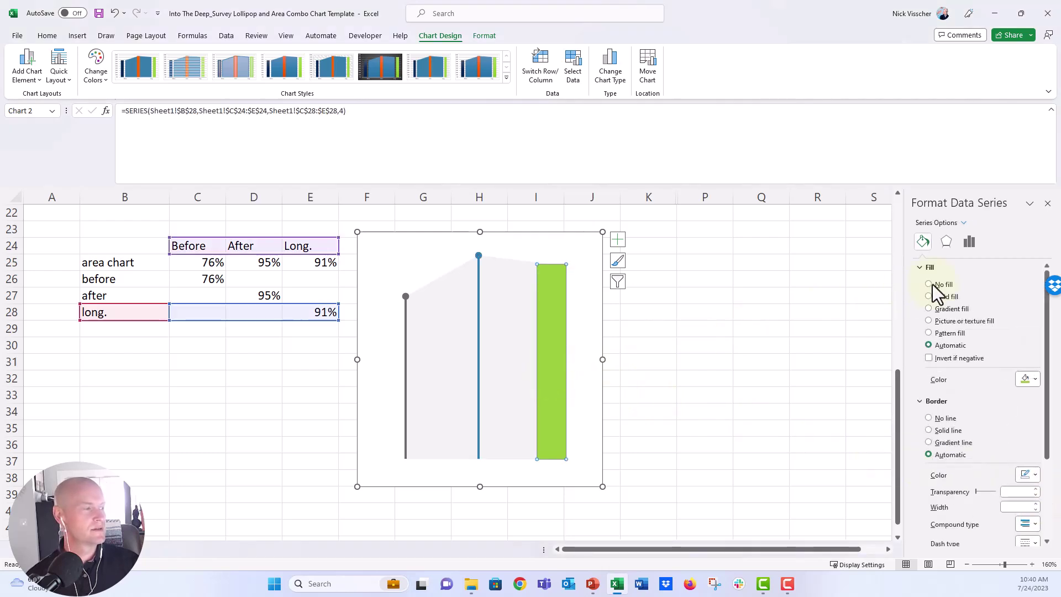
left_click(929, 284)
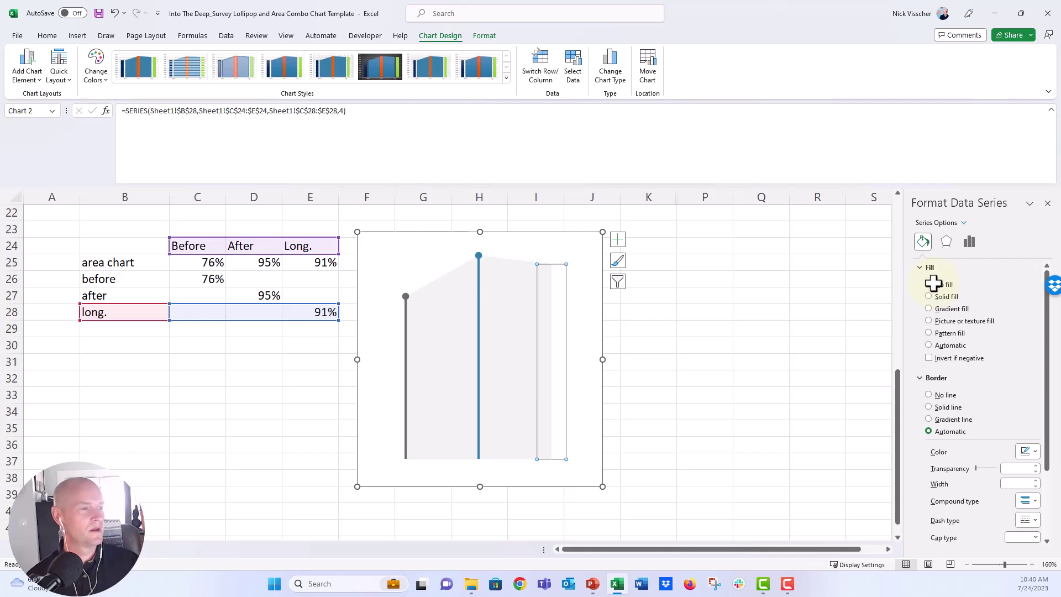
left_click(38, 77)
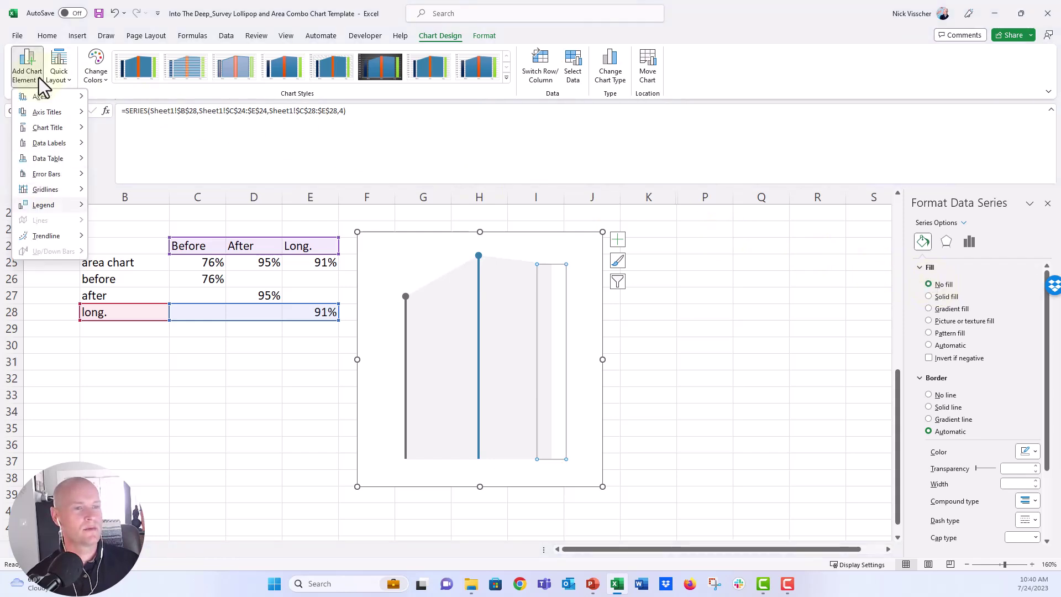
mouse_move(50, 174)
left_click(126, 229)
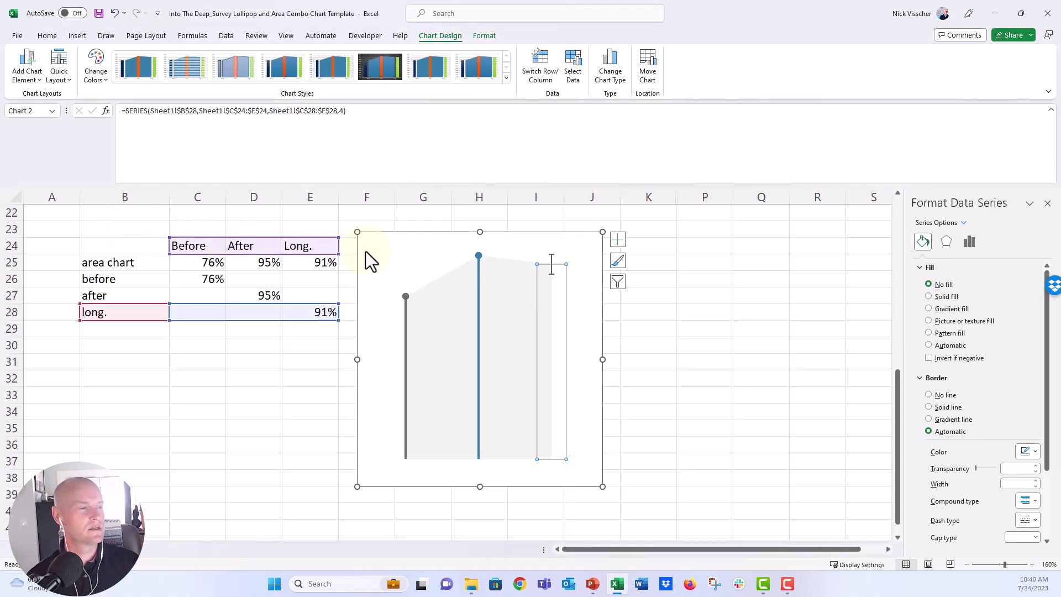
Set the long. series' error bars to Minus direction, No Cap end style and a percentage of 100
left_click(972, 242)
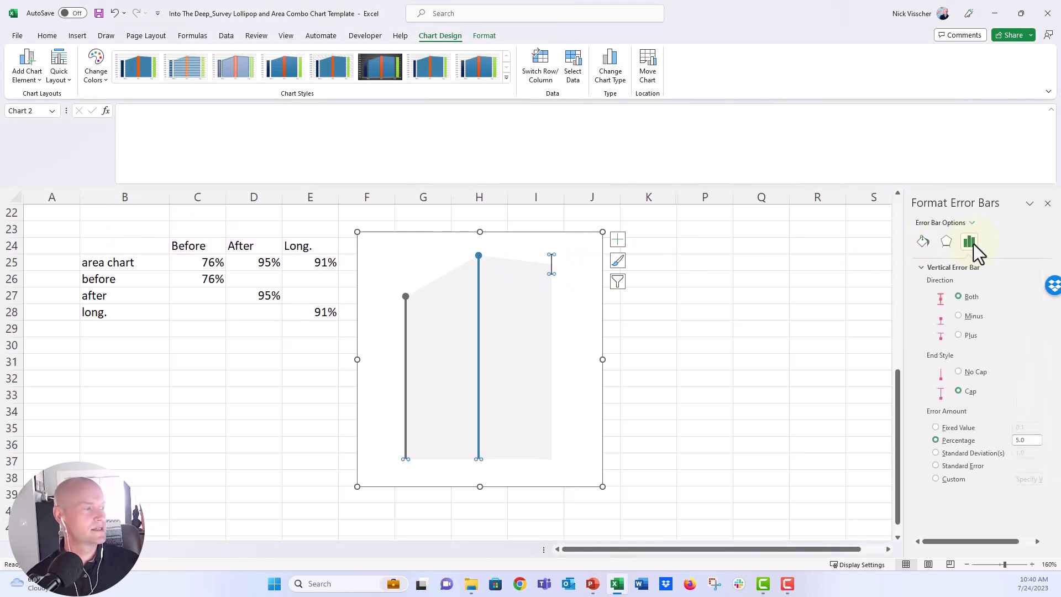
left_click(968, 316)
left_click(968, 373)
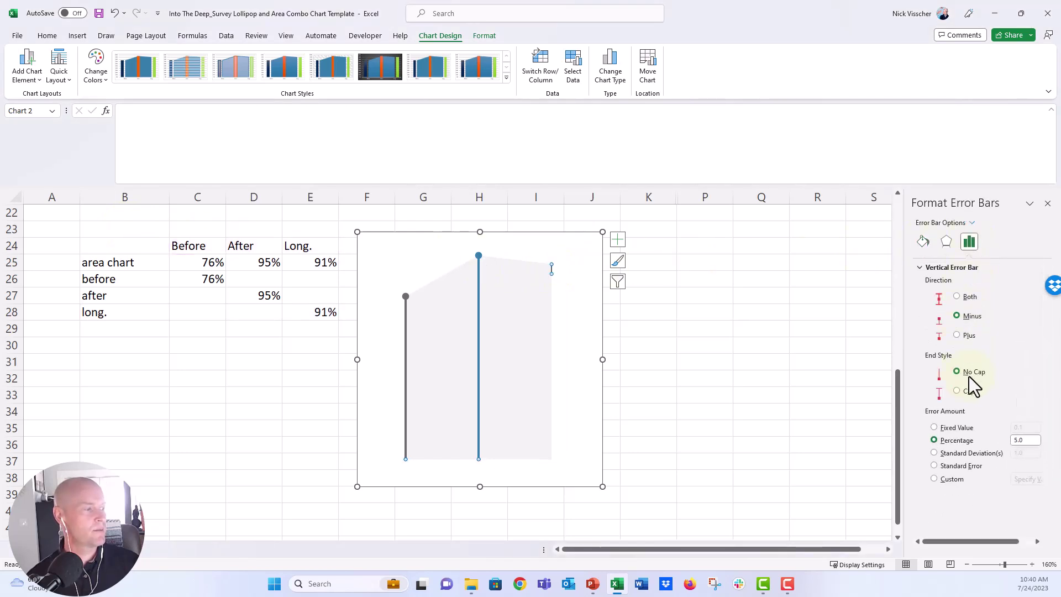
left_click(1024, 440)
type("100")
key("Return")
Format the long. error bar as an orange 2 pt line with an oval begin arrow
left_click(923, 241)
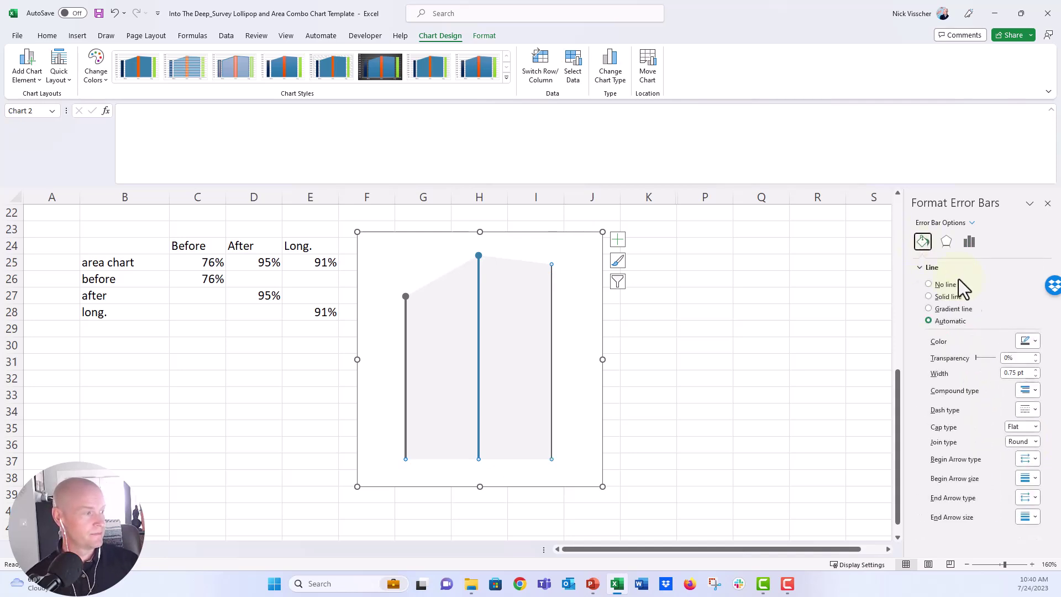
left_click(1026, 341)
left_click(1023, 369)
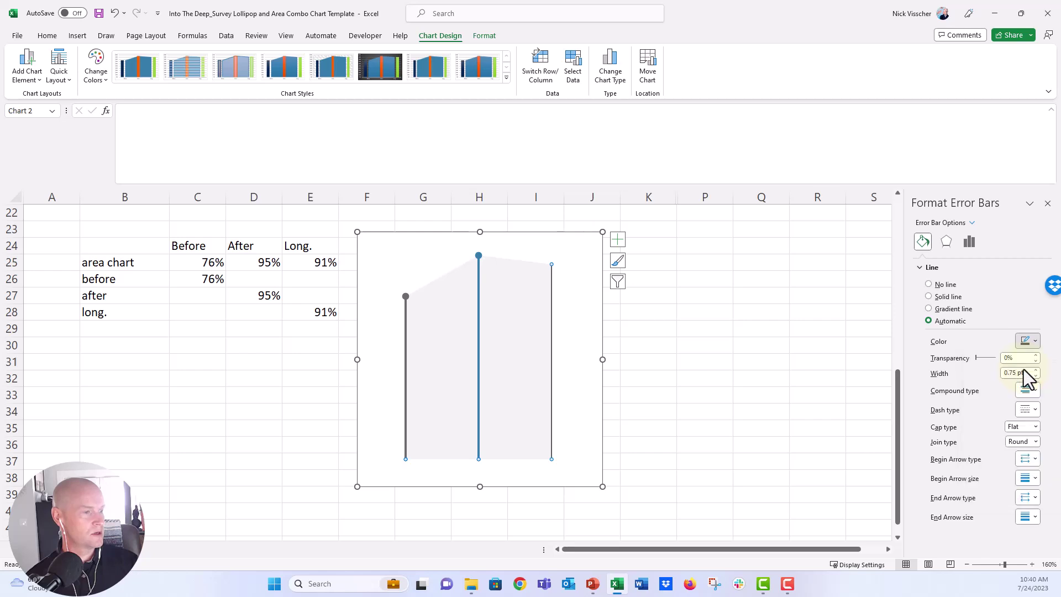
triple_click(1016, 373)
type("2")
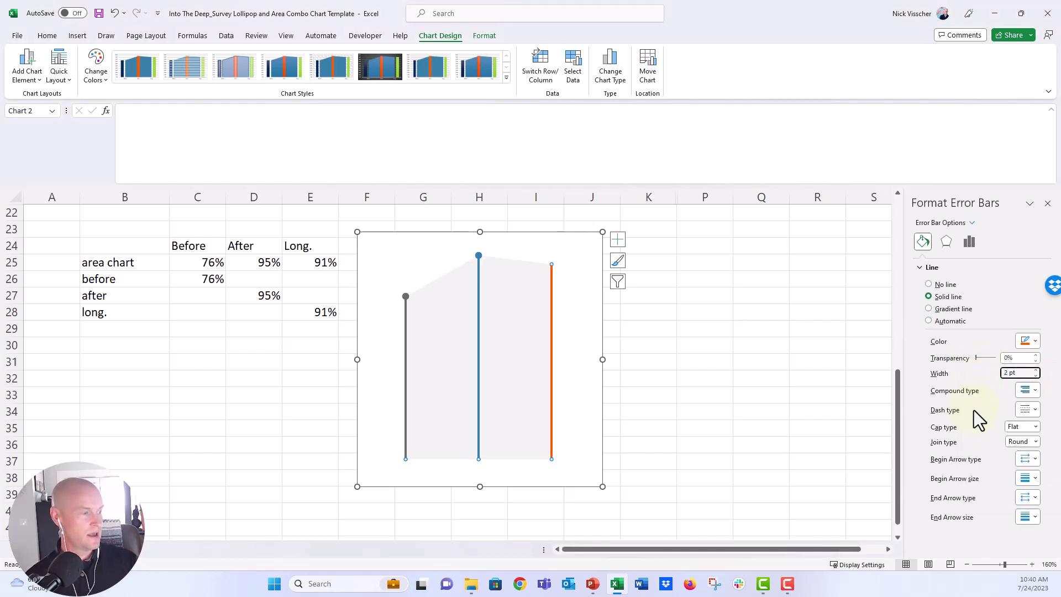
left_click(1028, 458)
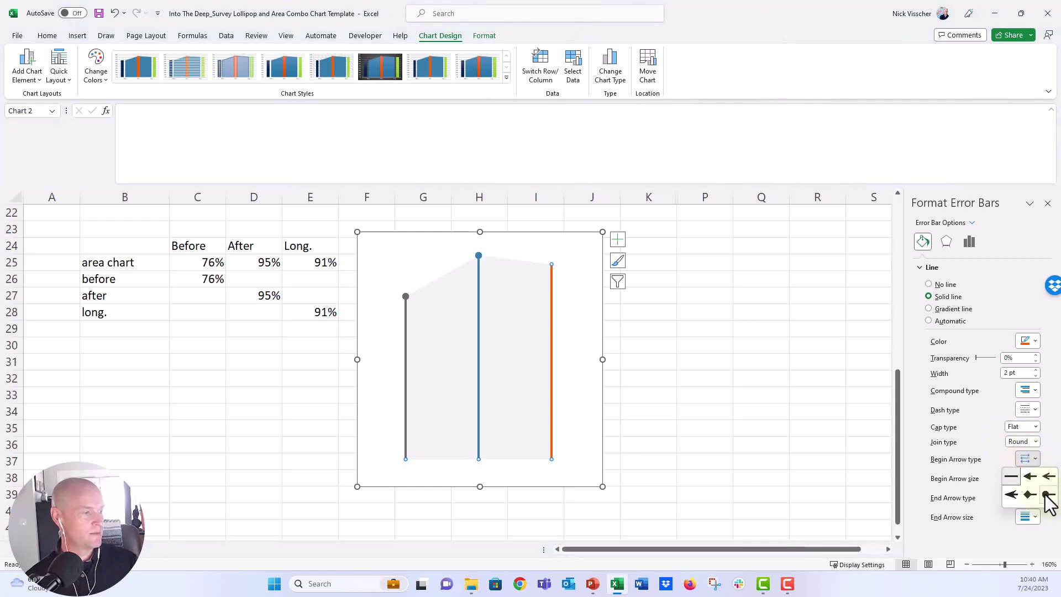
left_click(1046, 494)
left_click(706, 412)
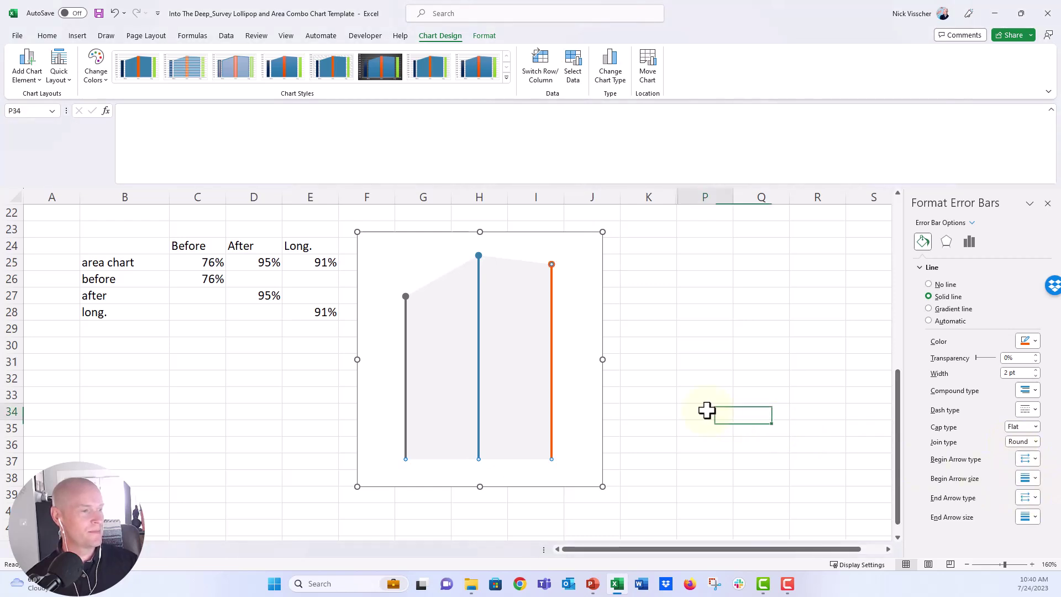
Lower the top edge of the plot area slightly to make room above the lollipops
left_click(519, 391)
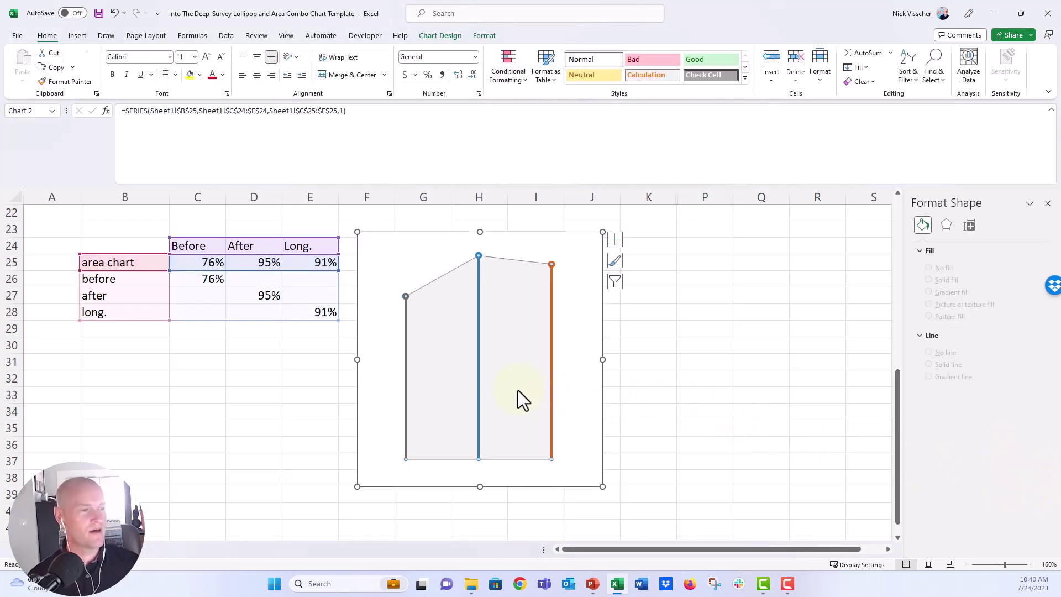
left_click(552, 329)
left_click(480, 257)
left_click(510, 256)
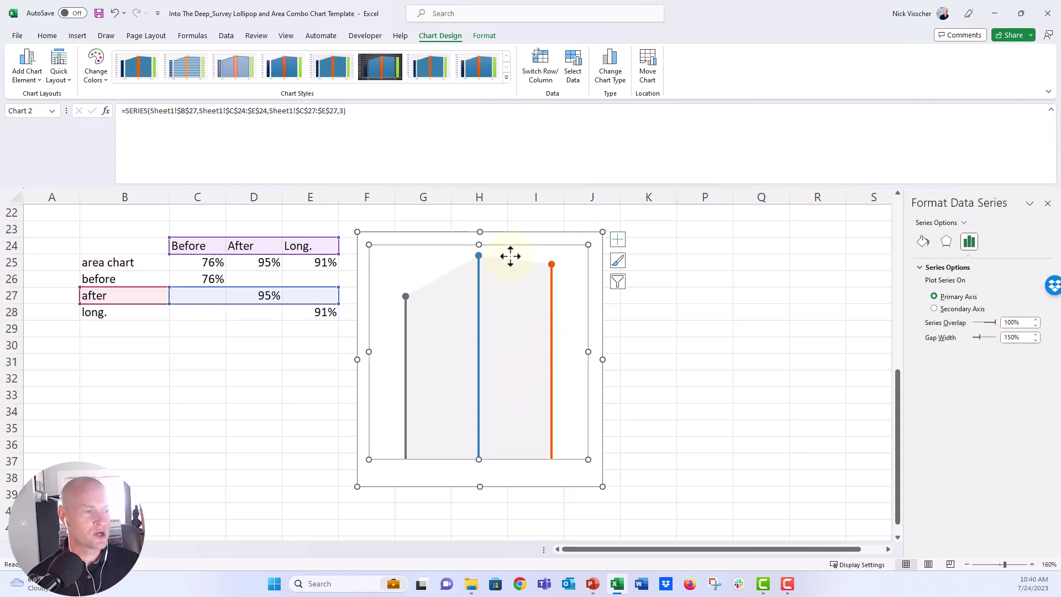
left_click_drag(477, 244, 477, 259)
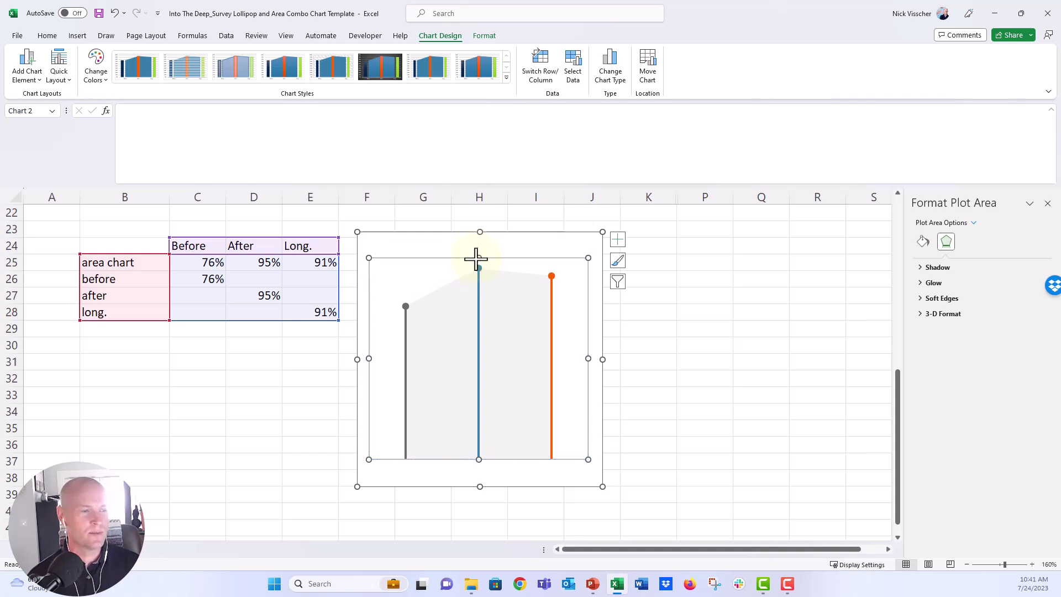
Add a data label to only the Before point of the before series
left_click(413, 339)
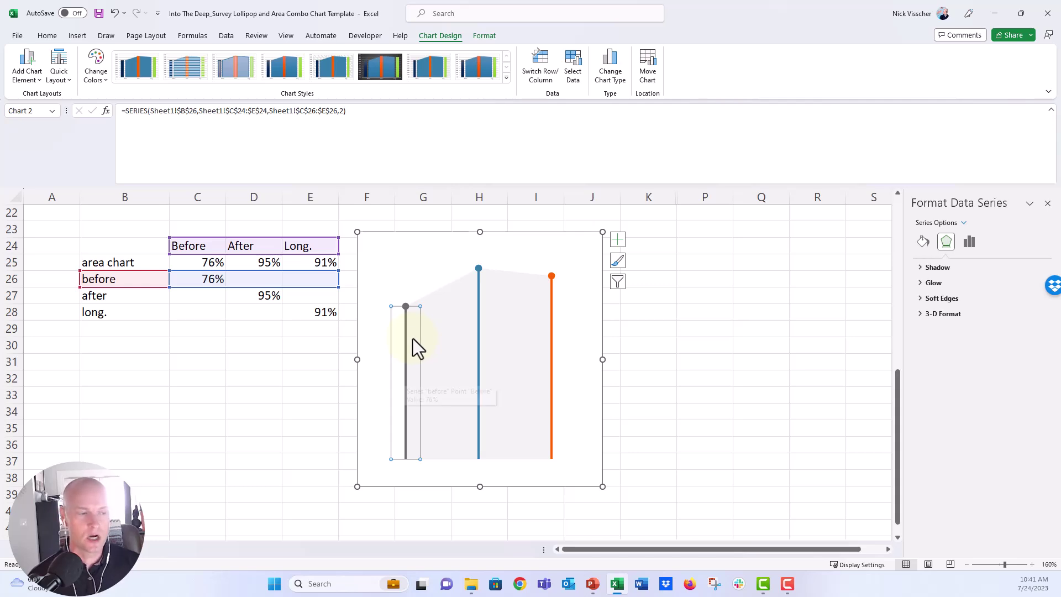
left_click(416, 339)
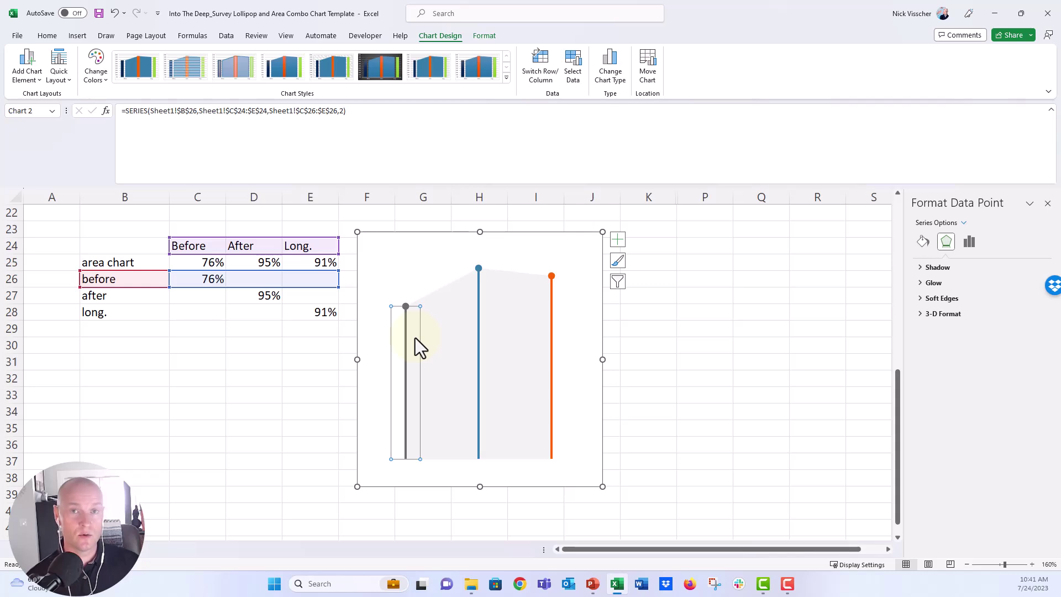
right_click(417, 337)
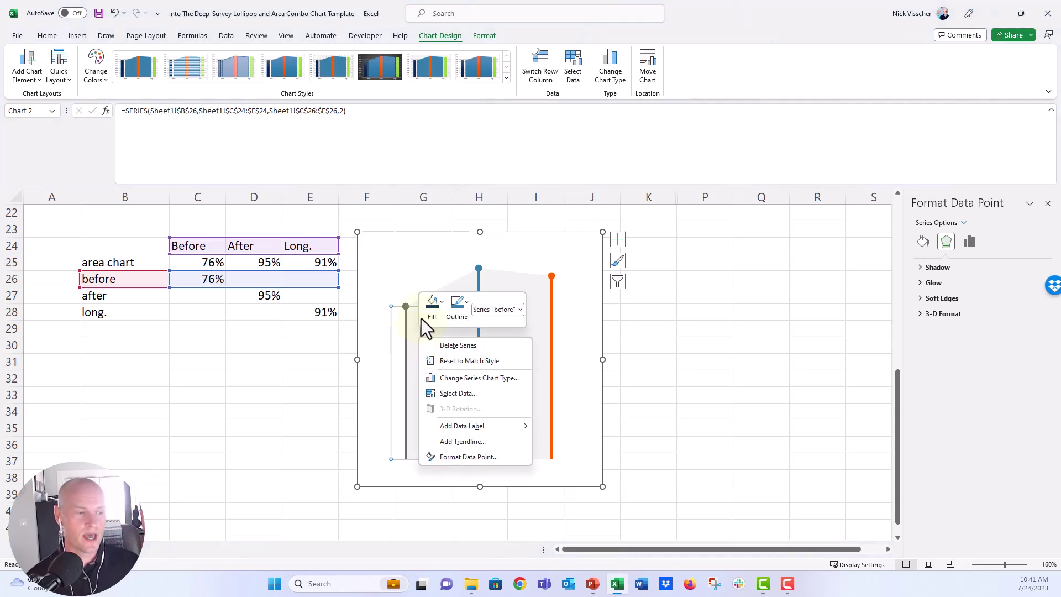
left_click(432, 426)
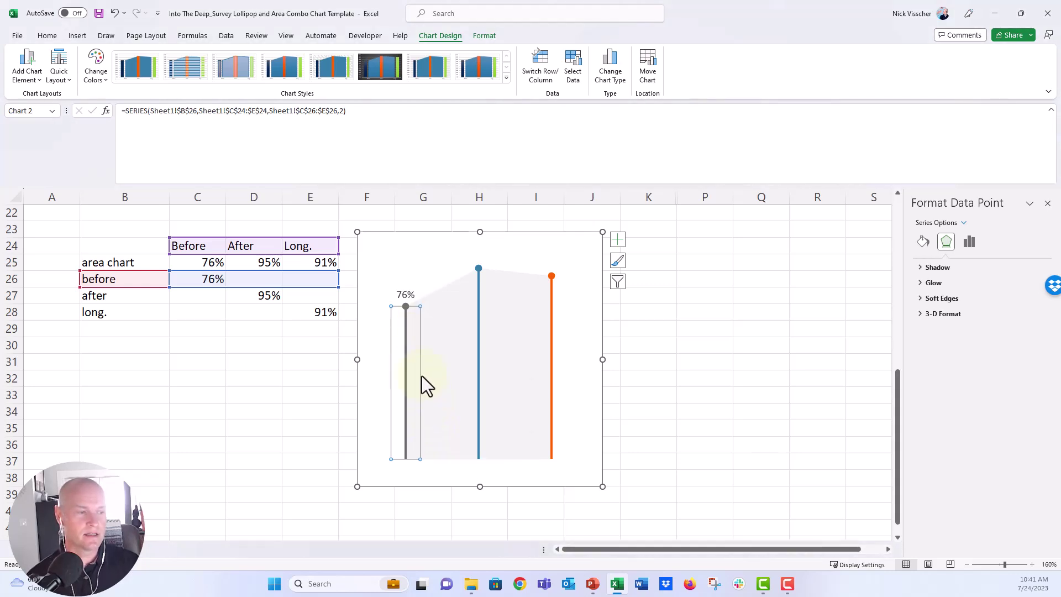
Set the font color of the before lollipop's data label to the lollipop's dark gray
left_click(405, 294)
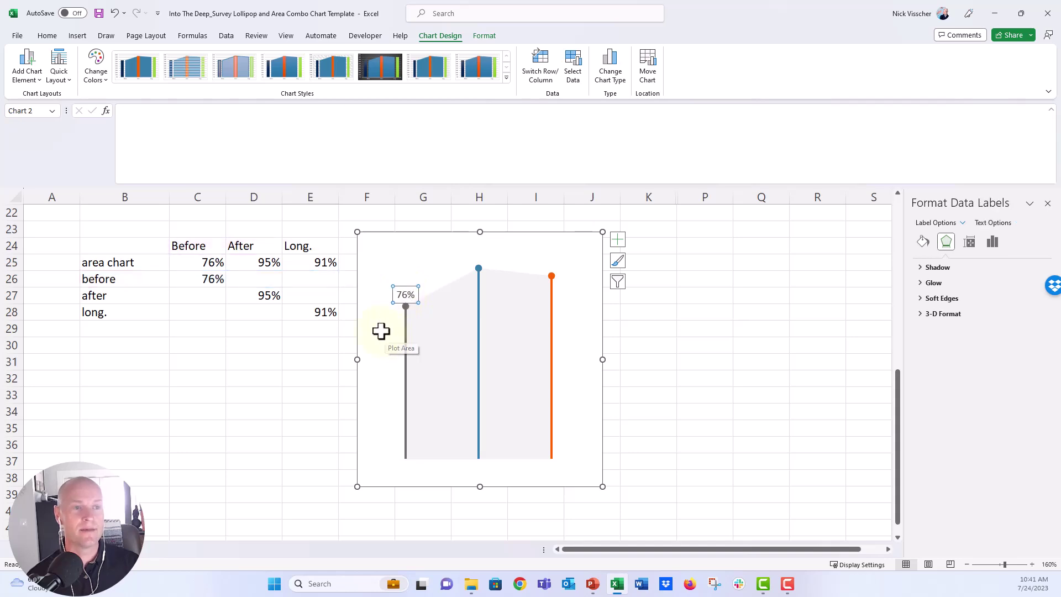
left_click(43, 36)
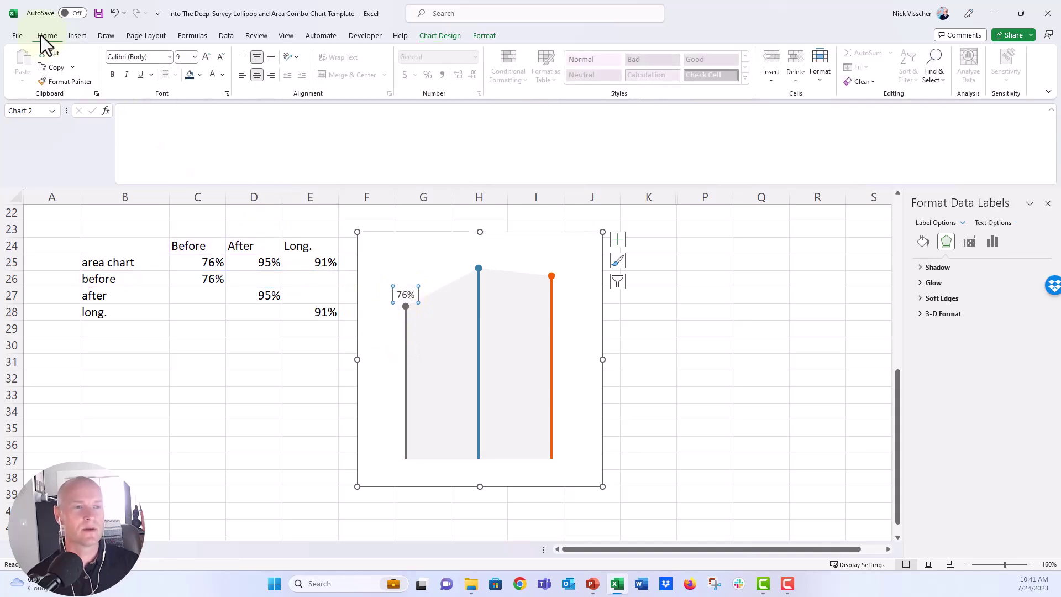
left_click(223, 75)
left_click(240, 120)
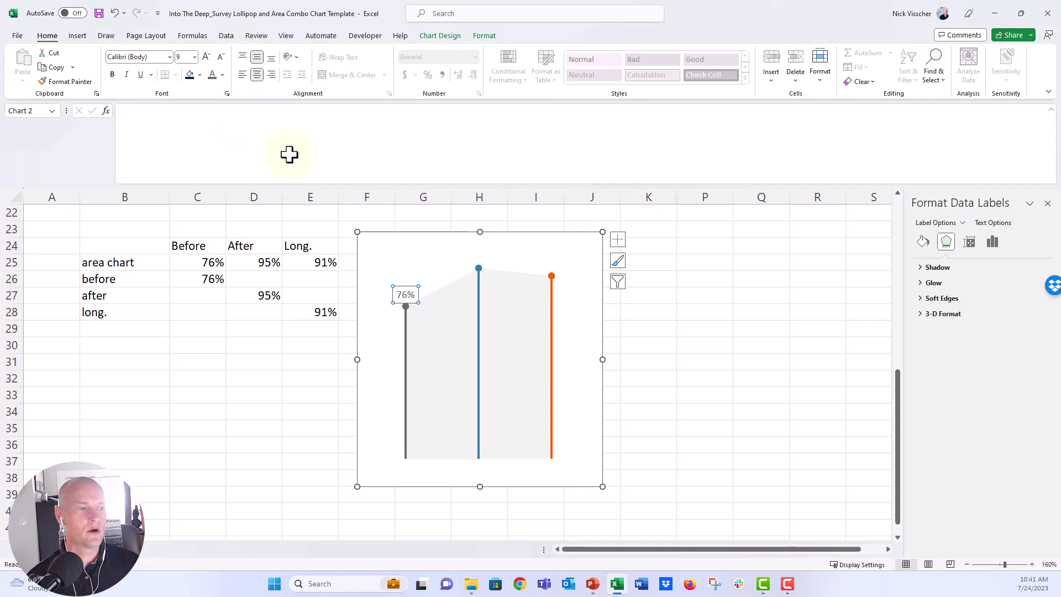
Add data labels to the whole after series
left_click(473, 292)
right_click(473, 292)
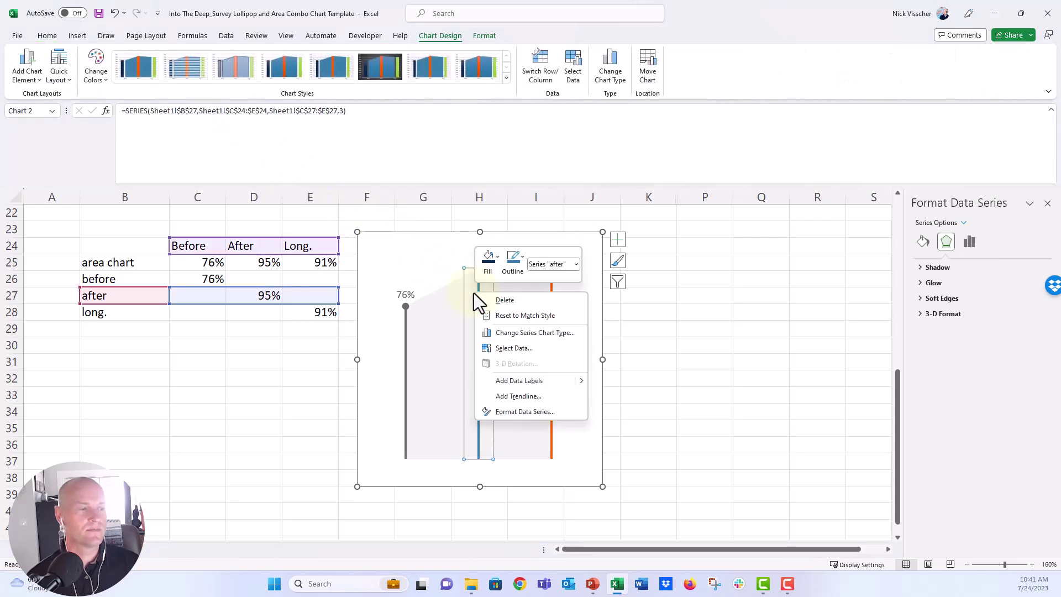
left_click(503, 380)
Set the font color of only the after lollipop's 95% data label to blue
left_click(478, 259)
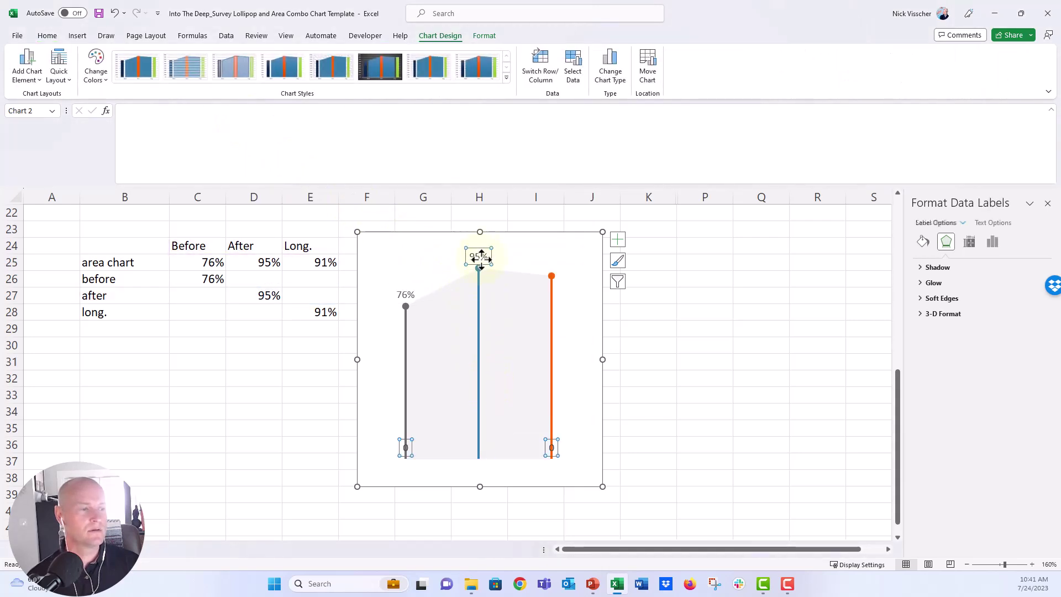
left_click(478, 259)
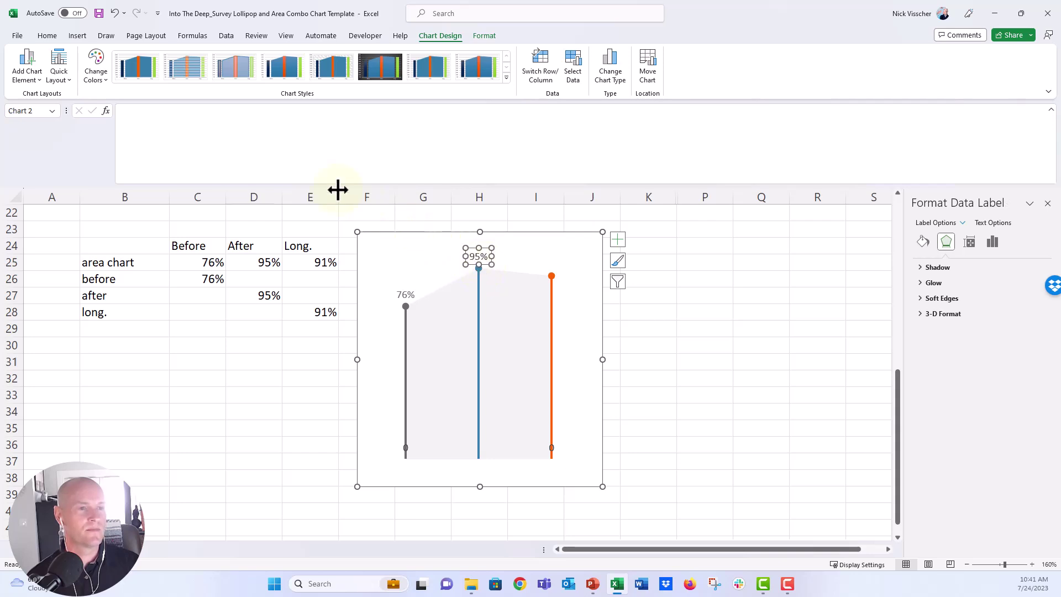
left_click(47, 35)
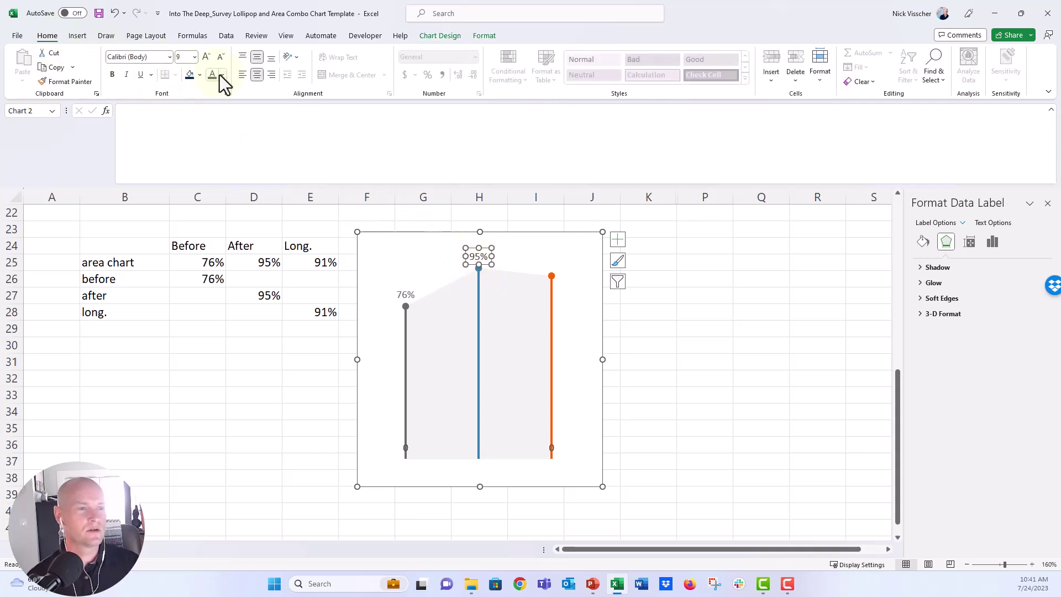
left_click(222, 74)
left_click(247, 116)
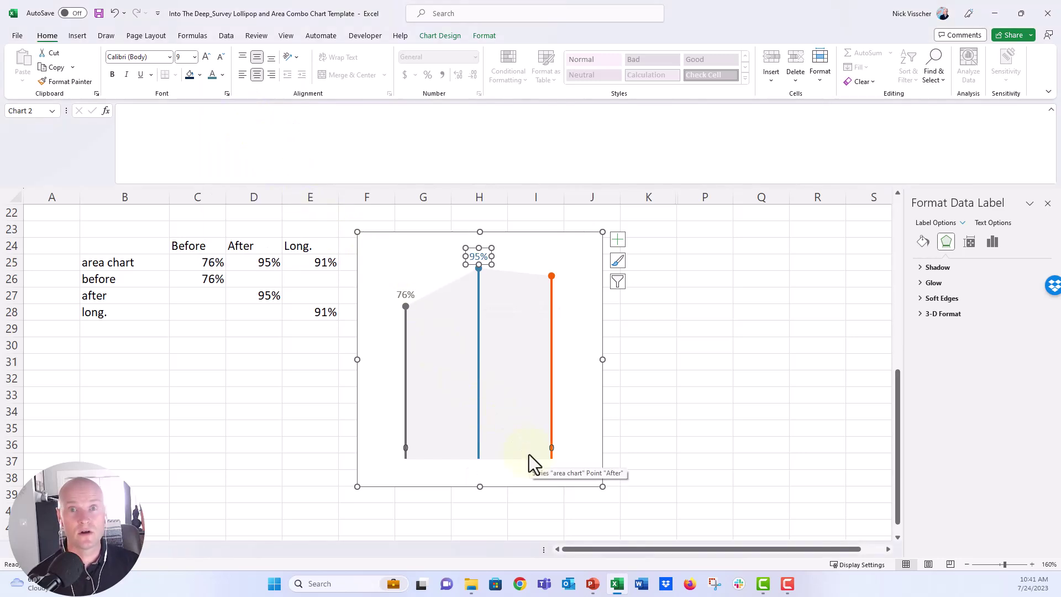
Delete the stray 0 data labels at the base of the before and long. lollipops
left_click(403, 443)
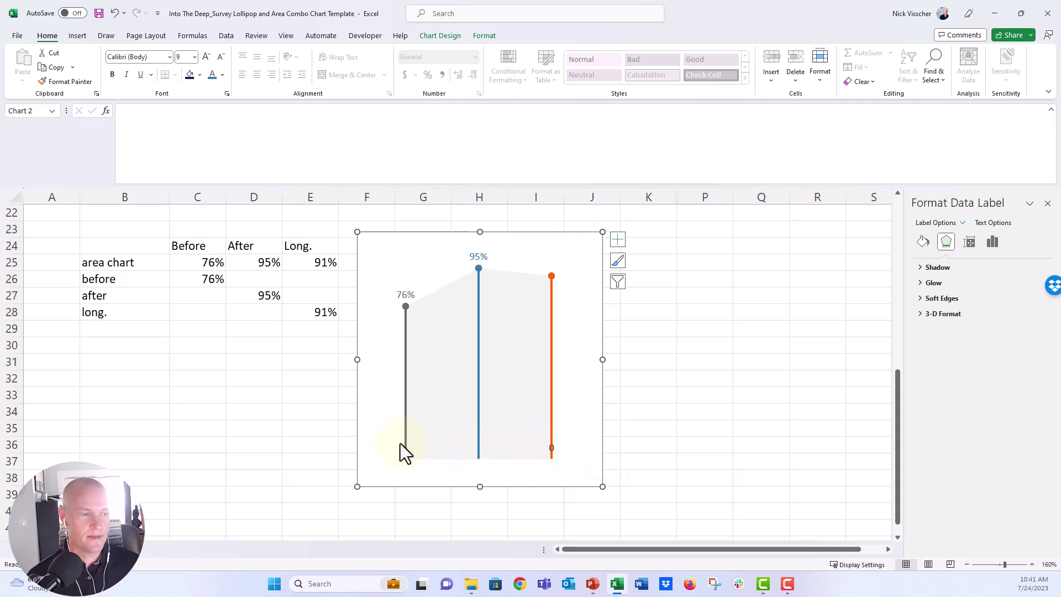
left_click(551, 448)
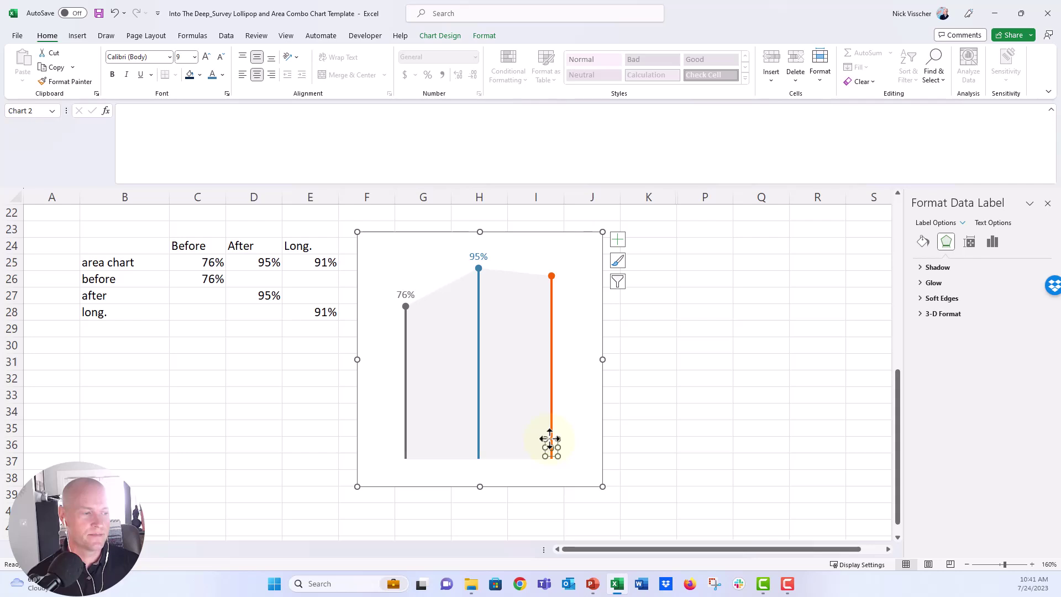
key("Delete")
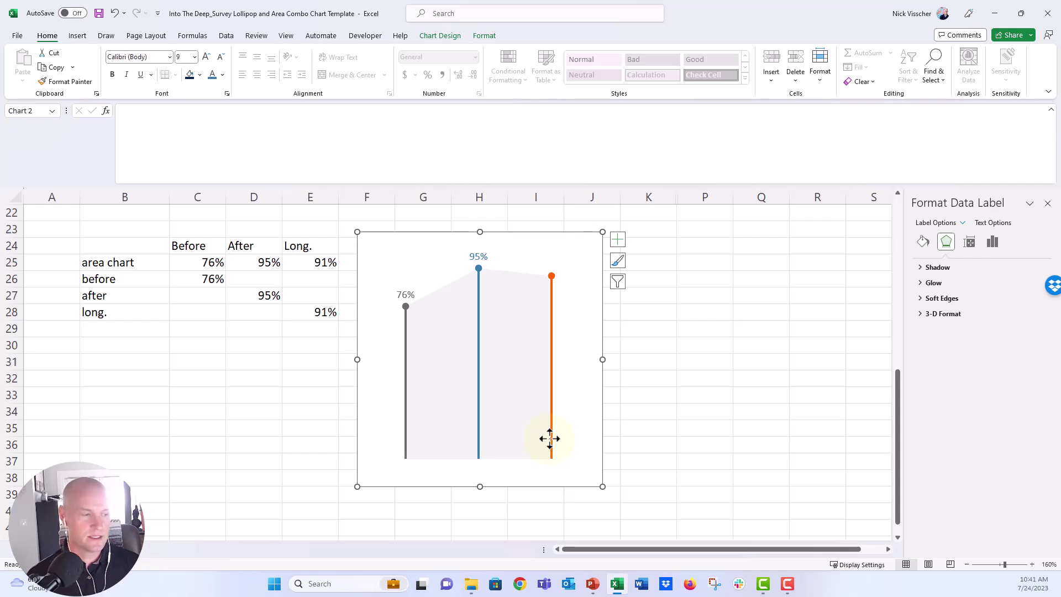
Add a data label to only the Long. point of the long. series
left_click(546, 327)
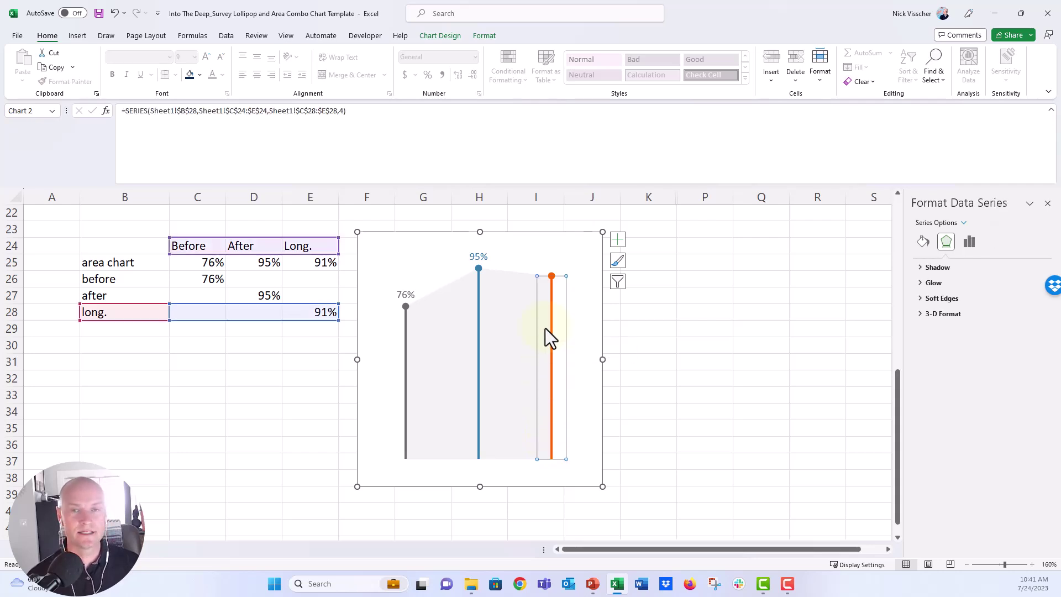
left_click(544, 332)
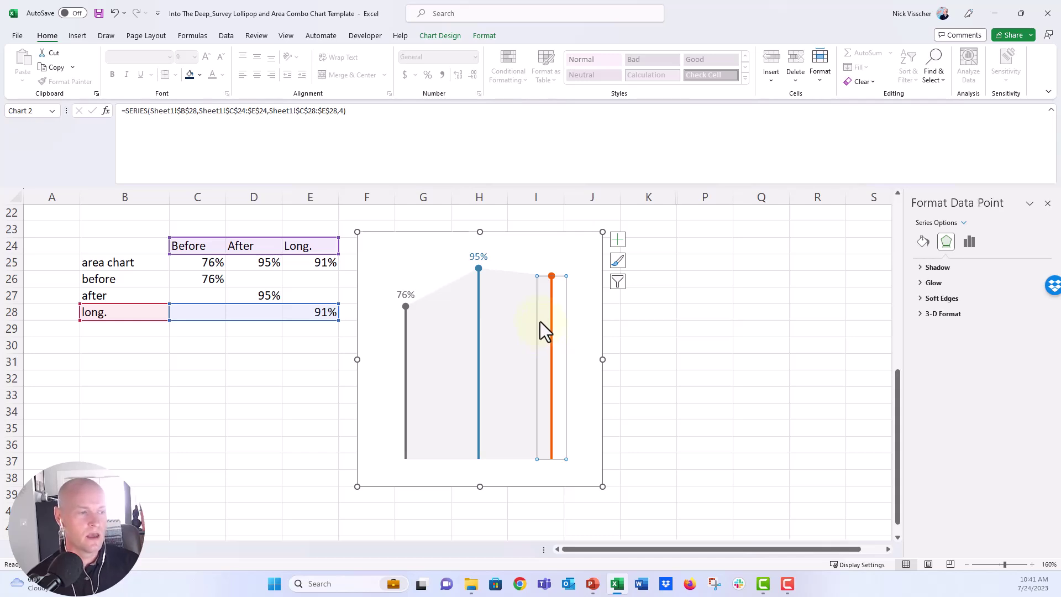
right_click(539, 322)
left_click(553, 407)
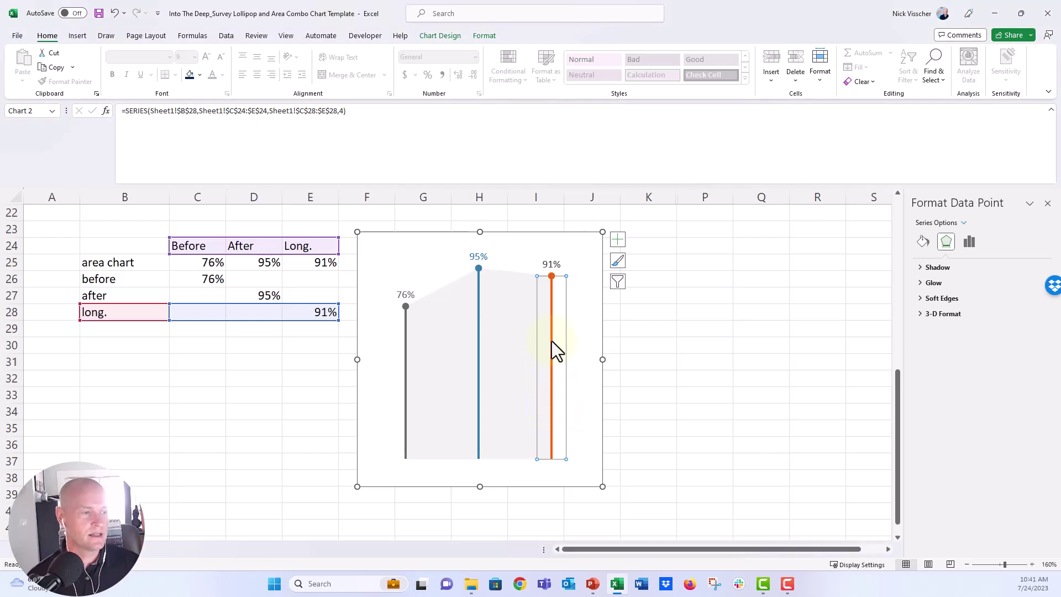
Set the font color of only the Long. lollipop's 91% data label to orange
left_click(550, 265)
left_click(549, 265)
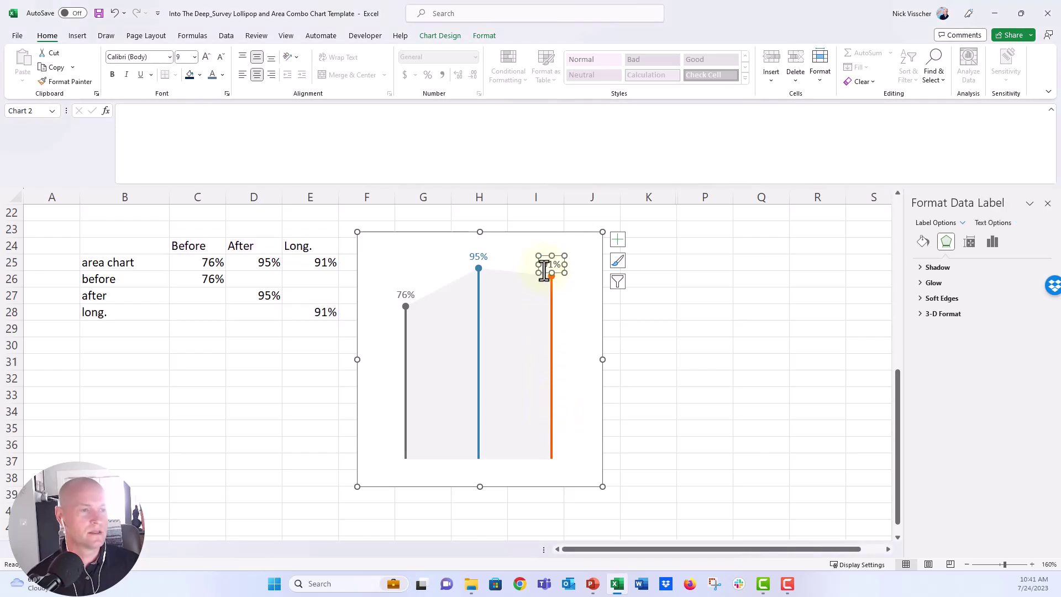
left_click(223, 76)
left_click(266, 119)
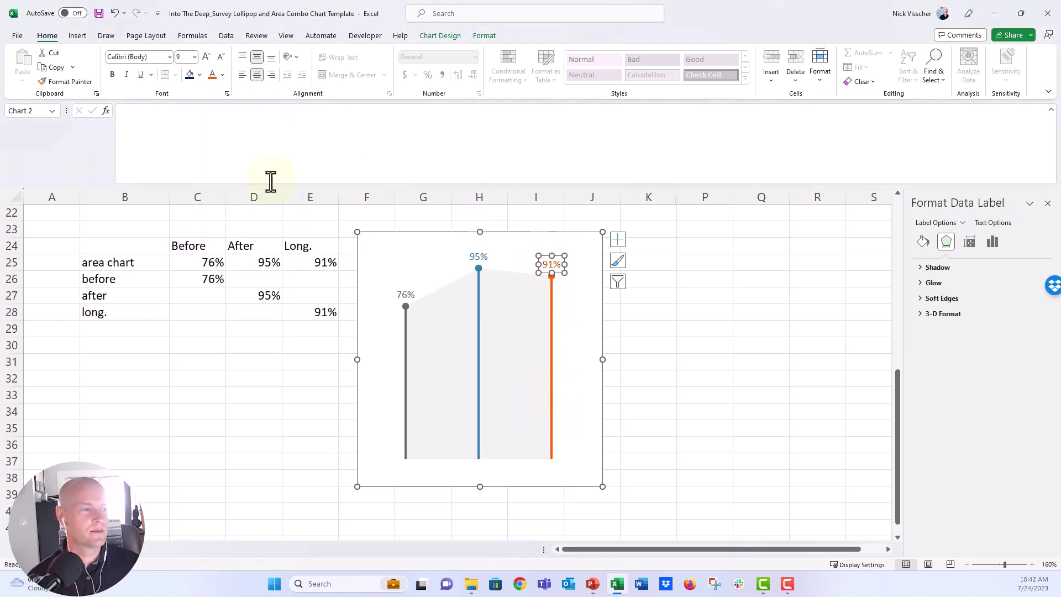
left_click(291, 423)
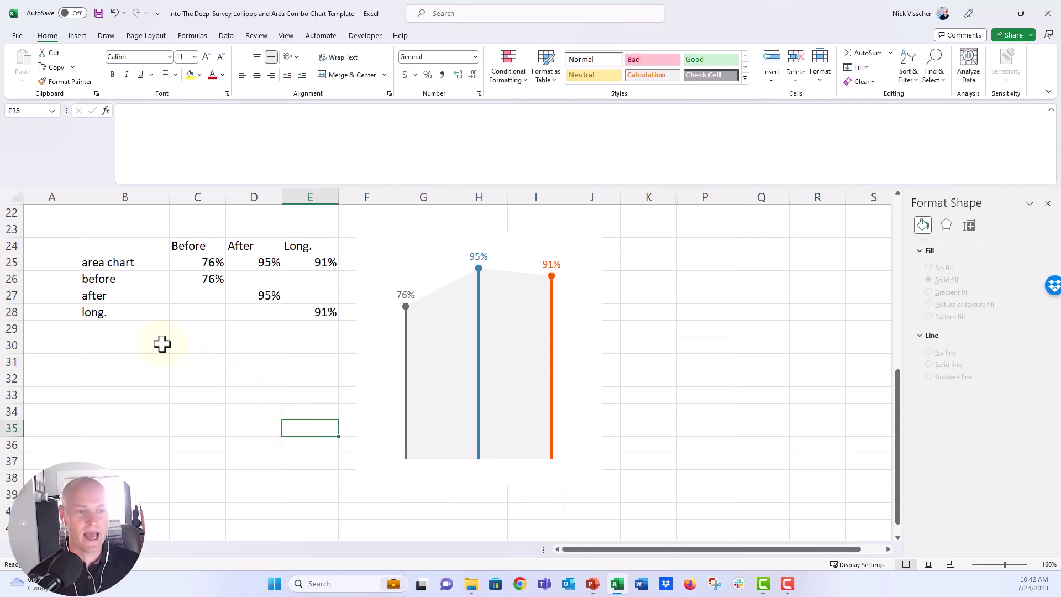
Add a row named "x axis labels" in B29 with 0% under Before, After and Long
left_click(143, 330)
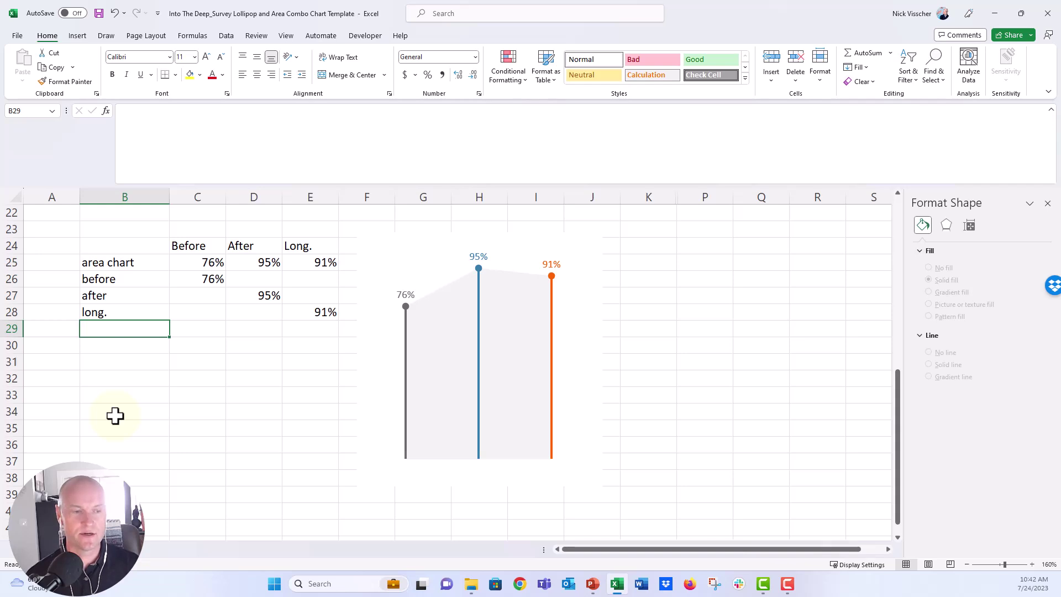
type("x")
key("BackSpace")
type("x a")
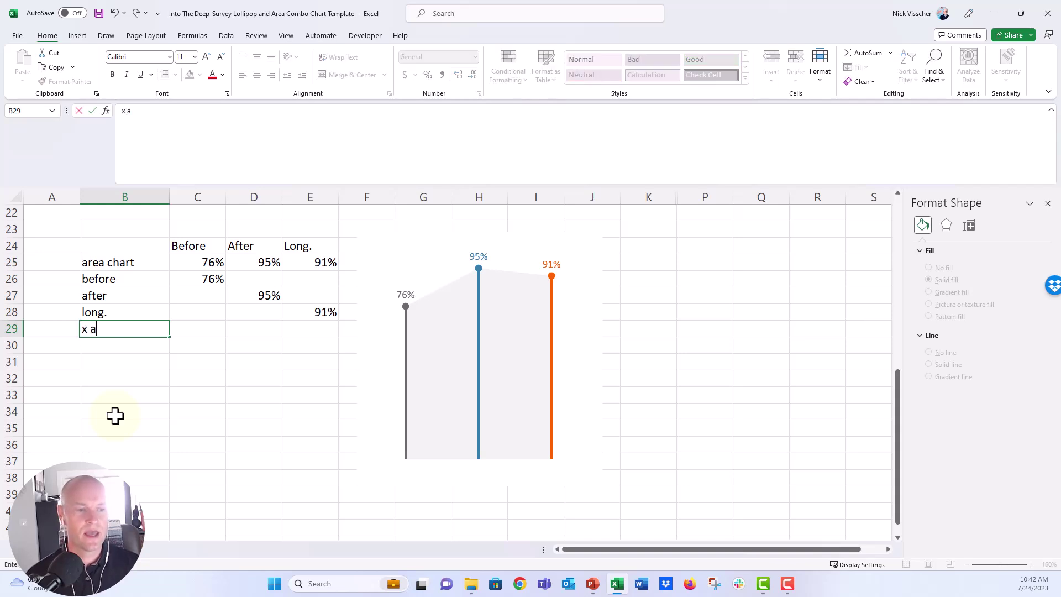
type("xis labels")
key("Tab")
type("0")
key("Tab")
type("0")
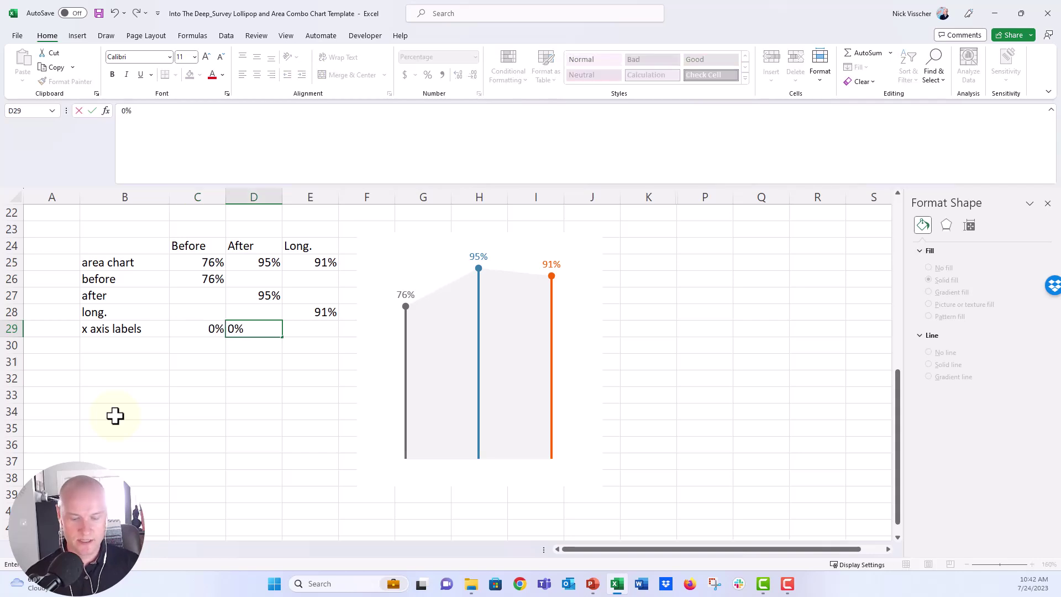
key("Tab")
type("0")
key("Return")
key("Up")
key("Right")
key("Right")
key("Right")
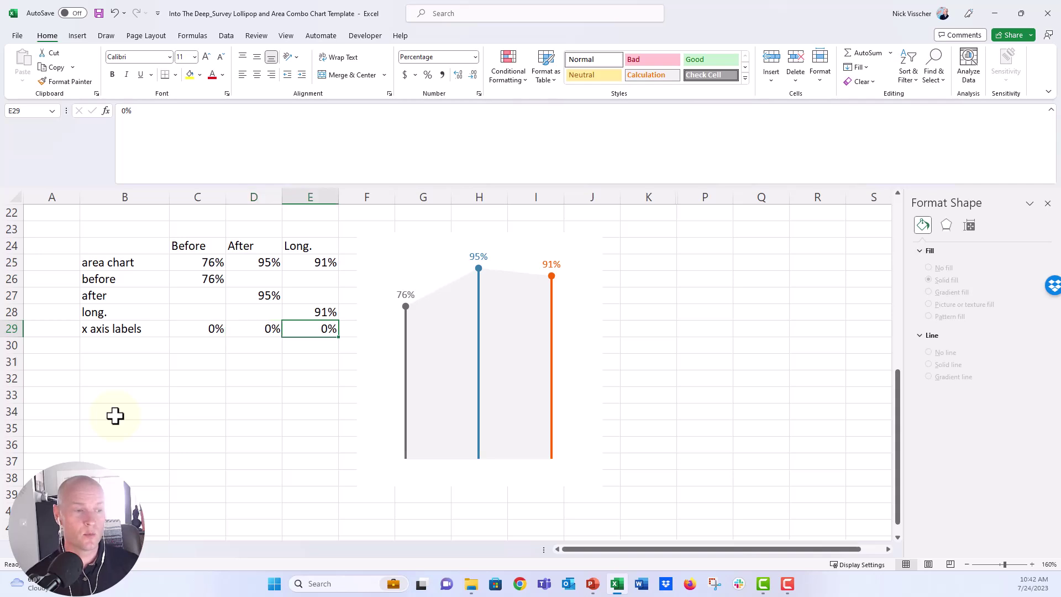
Copy the x axis labels row B29:E29 and paste it into the chart as a new series
left_click_drag(164, 330, 283, 330)
key("ctrl+c")
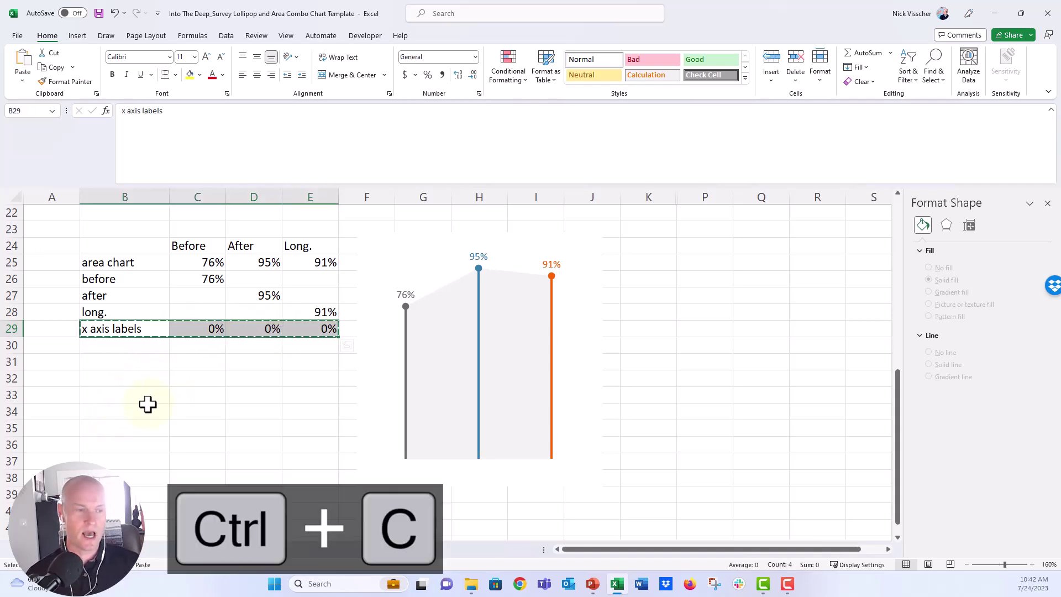
left_click(359, 237)
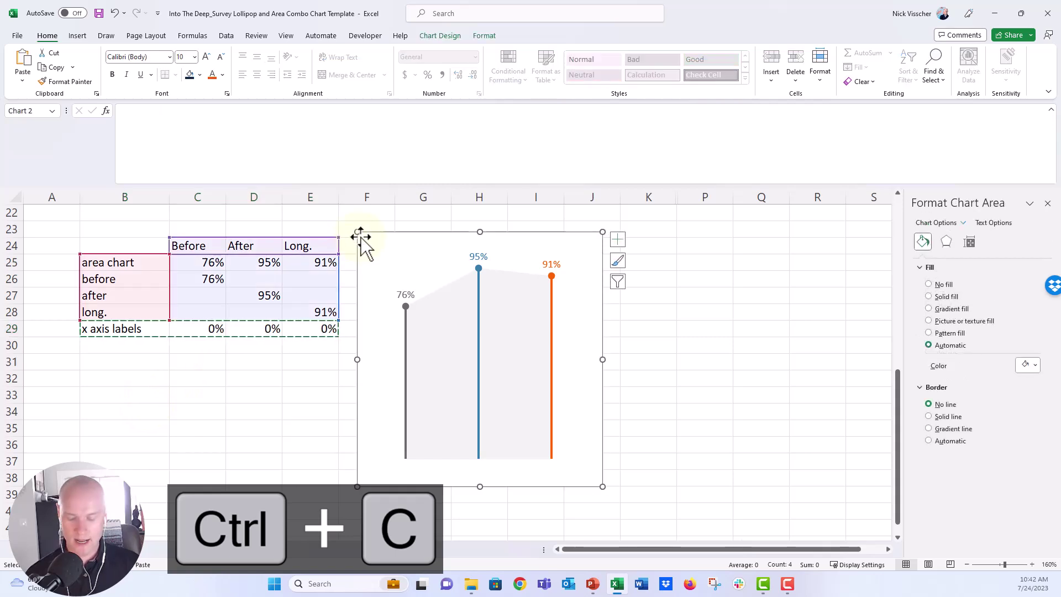
key("ctrl+v")
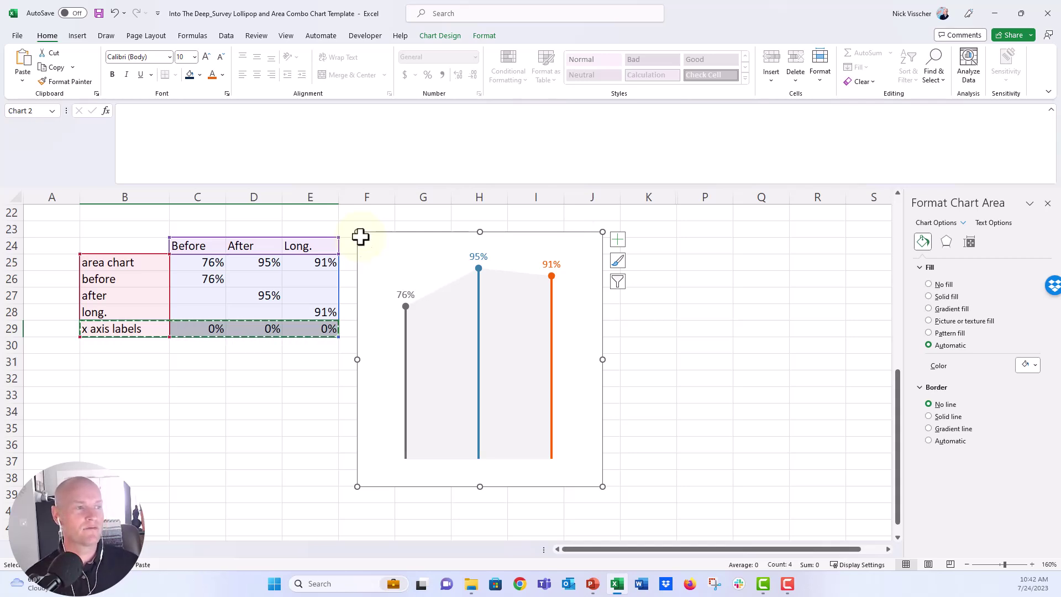
Change the chart type of the x axis labels series to Line with Markers in the combo chart
left_click(456, 37)
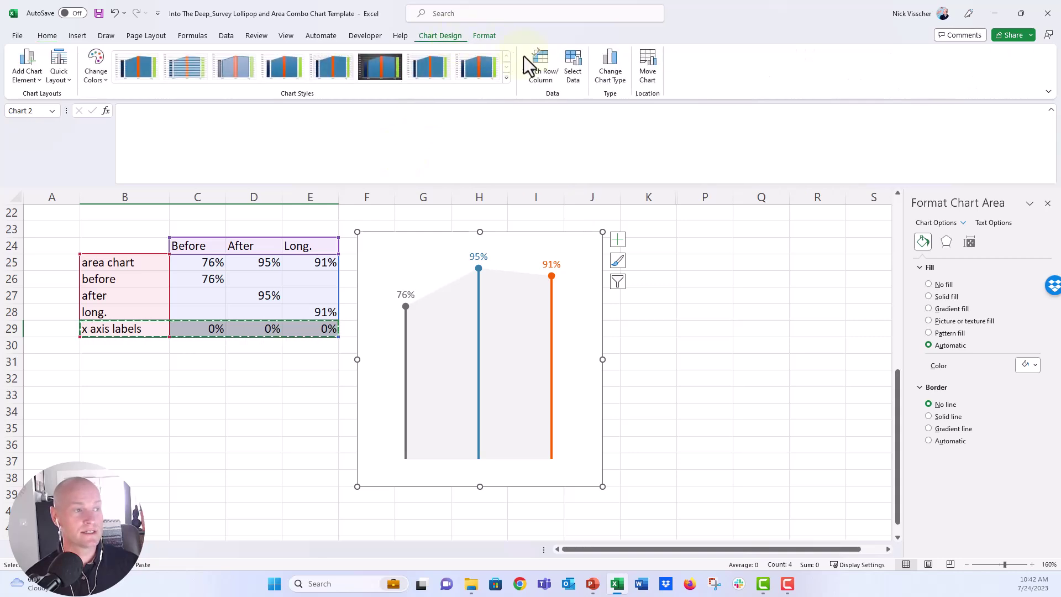
left_click(607, 77)
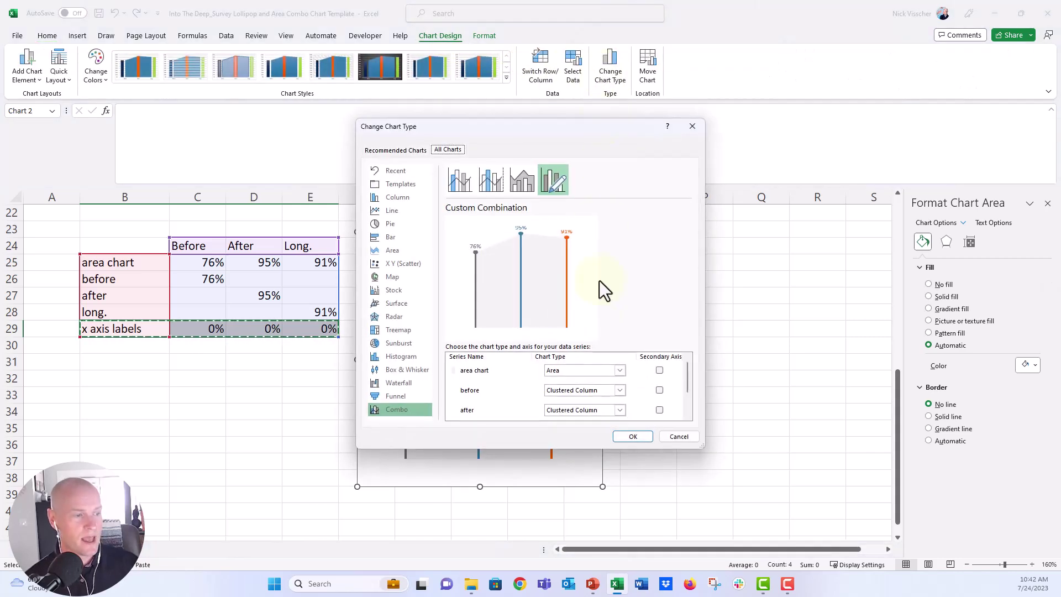
scroll(595, 377, "down", 2)
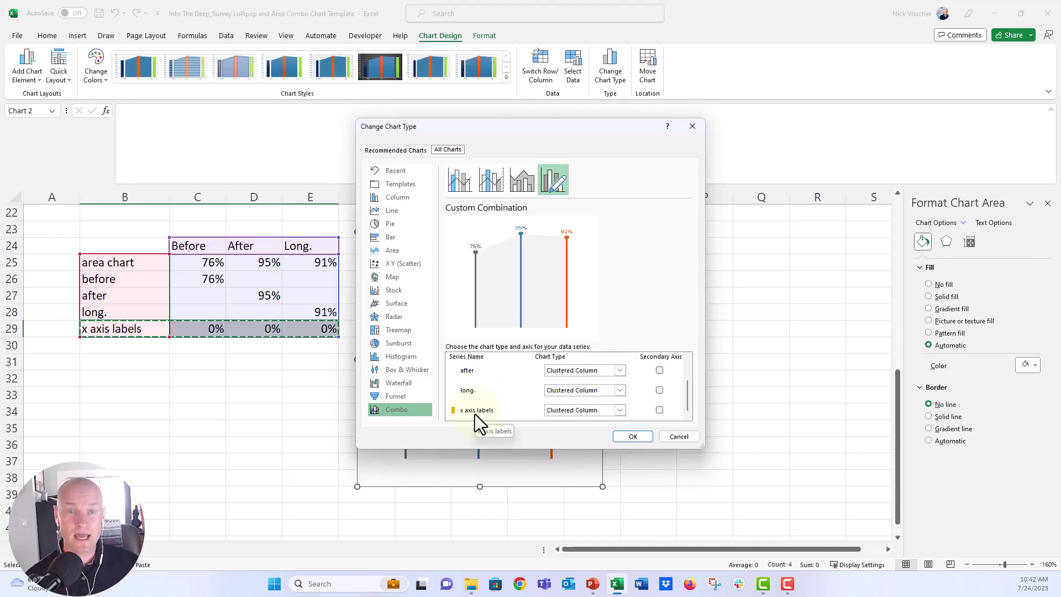
left_click(618, 411)
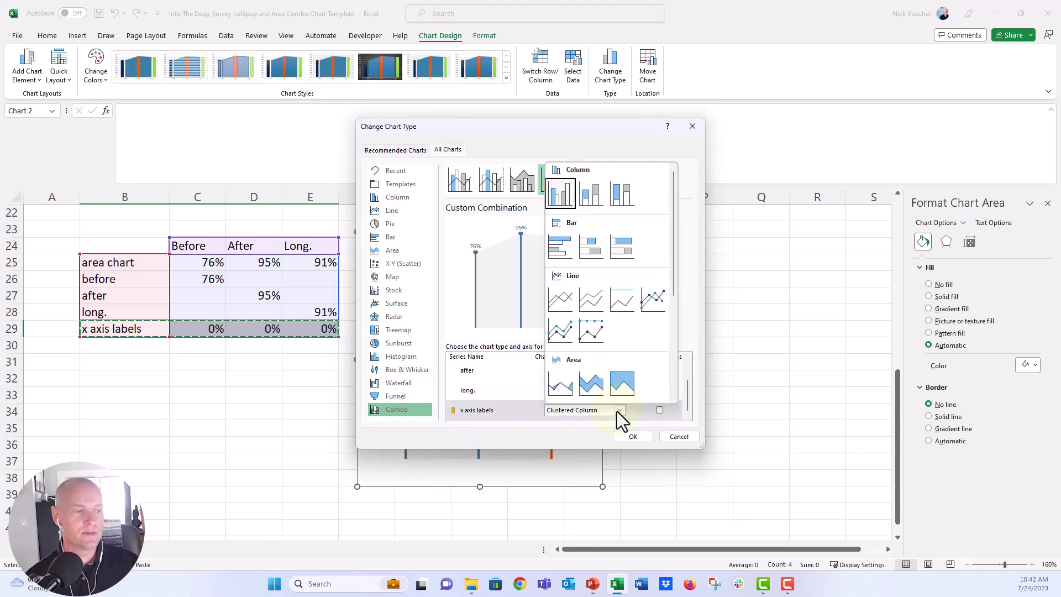
left_click(659, 307)
left_click(633, 437)
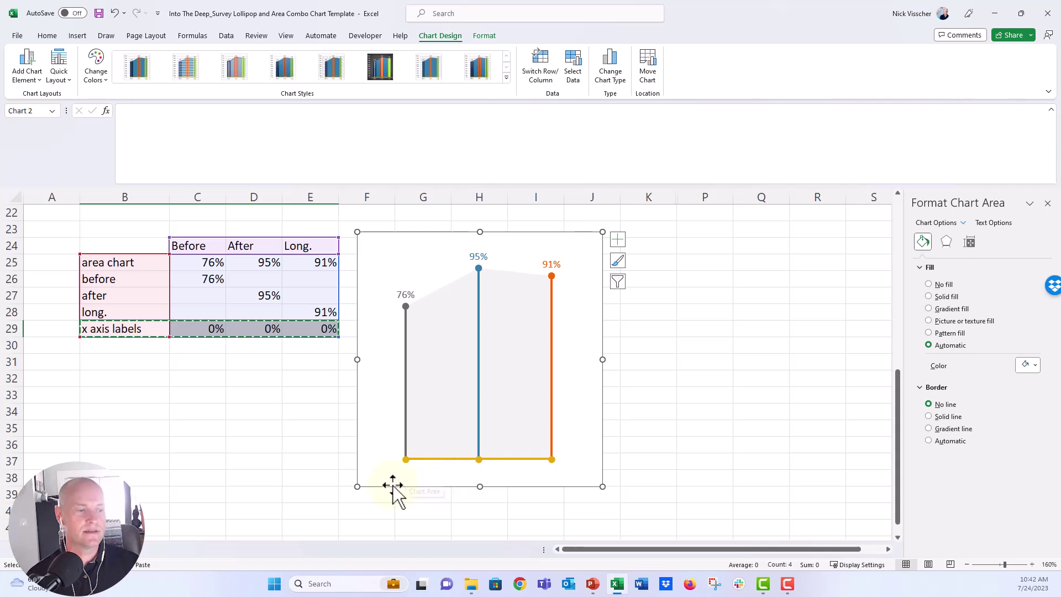
left_click(292, 460)
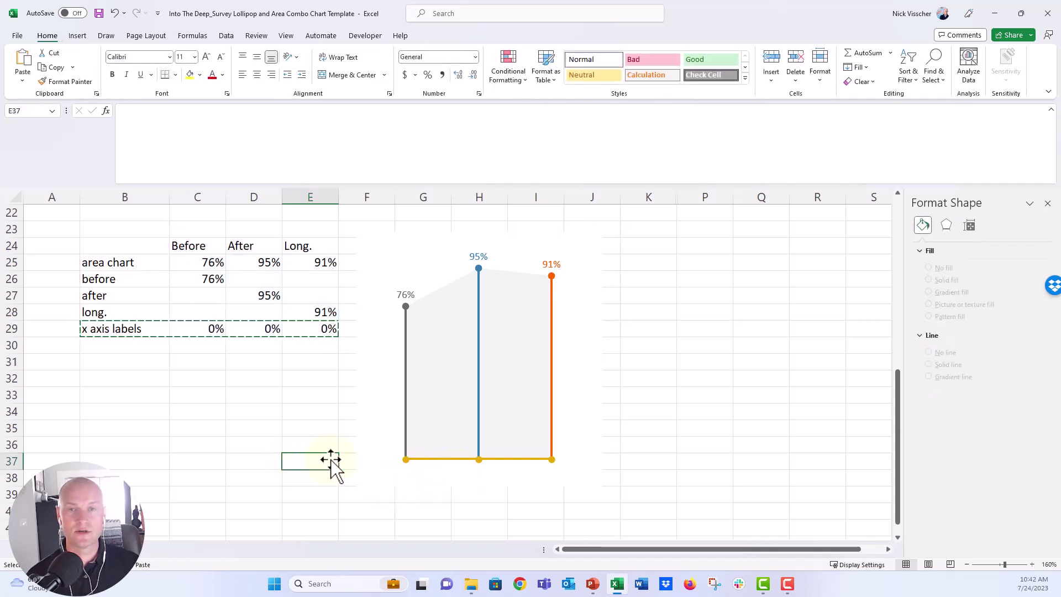
Set the x axis labels series to No line so only its markers remain
left_click(405, 458)
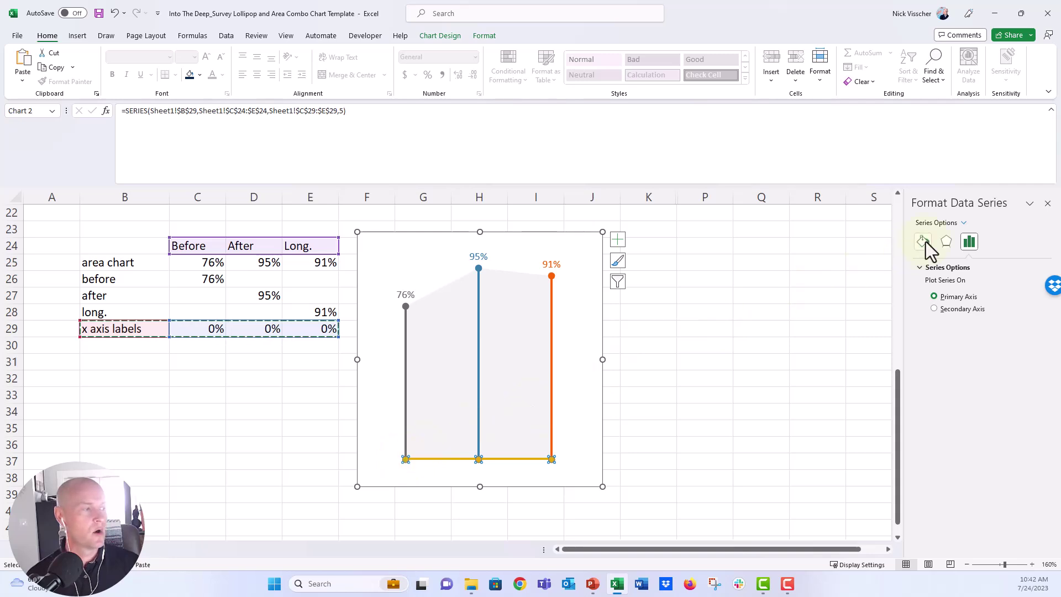
left_click(923, 241)
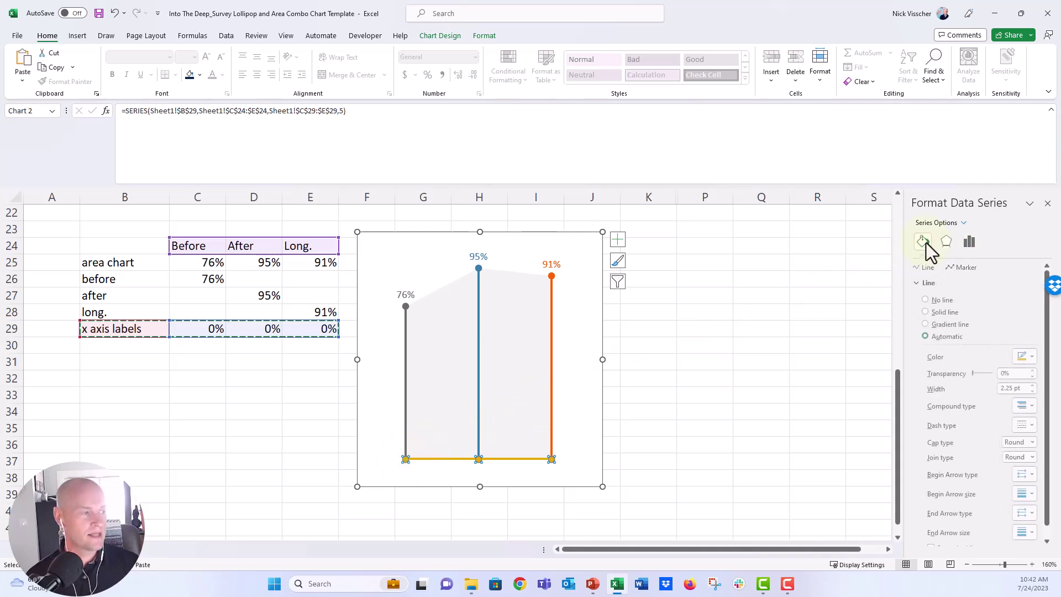
left_click(944, 302)
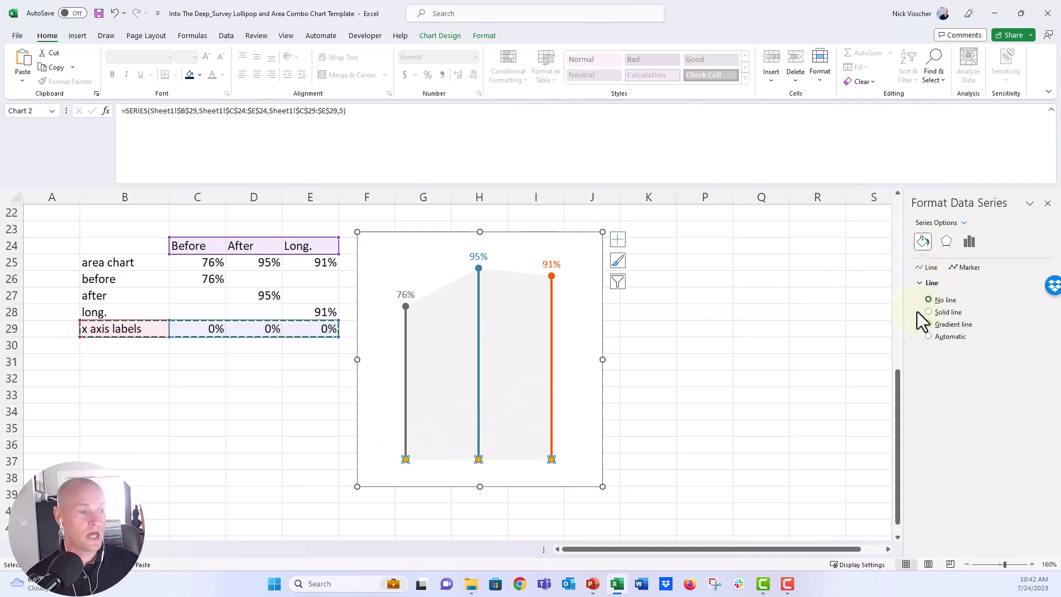
Add data labels to the x axis labels series and set their position to Below
right_click(406, 460)
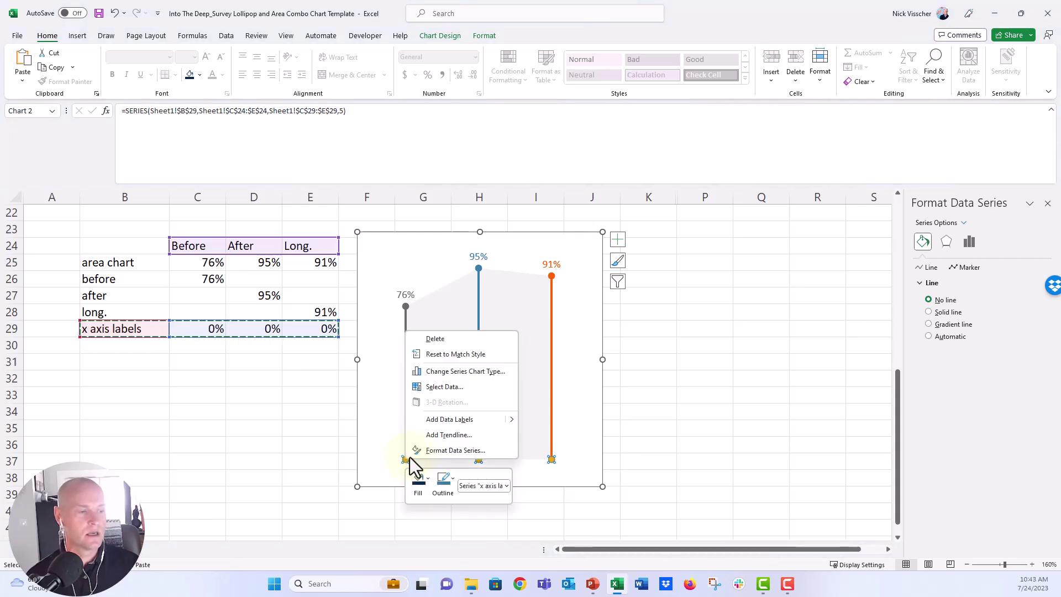
left_click(481, 420)
left_click(423, 462)
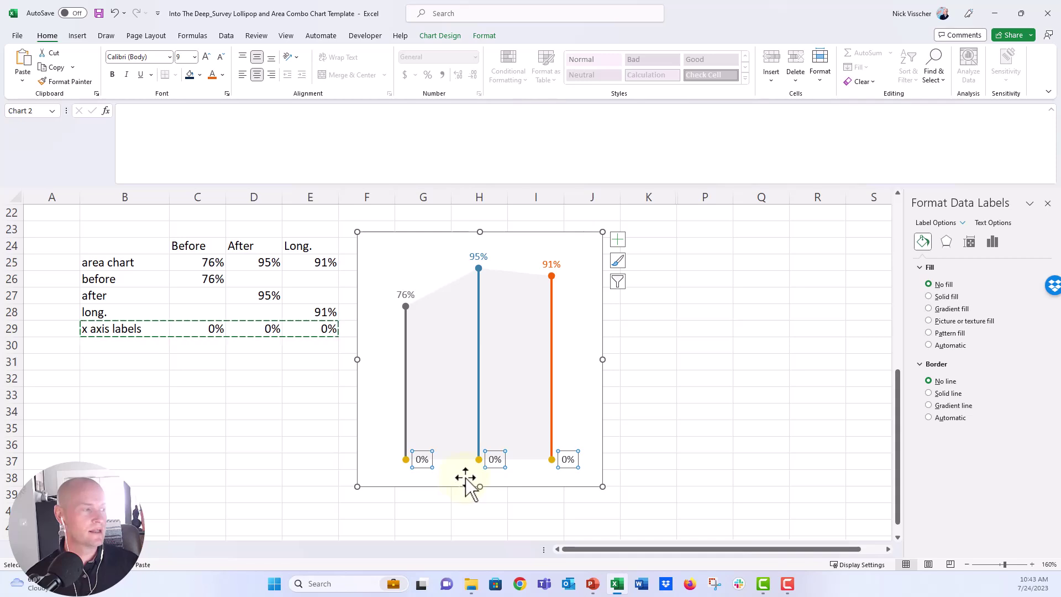
left_click(989, 243)
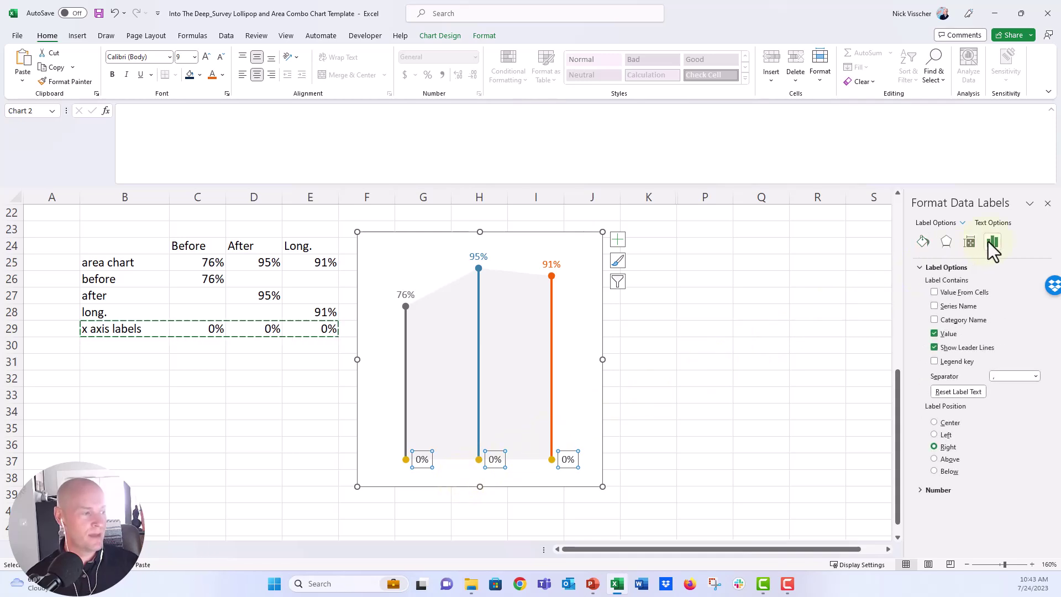
left_click(950, 471)
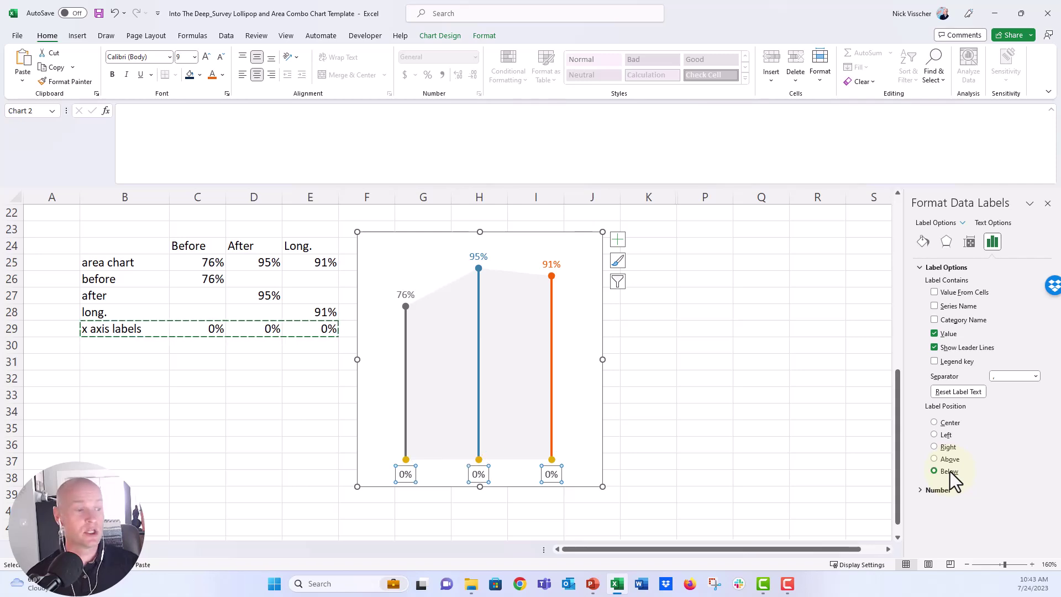
Raise the lower edge of the plot area slightly to make room for the labels beneath the lollipops
left_click(560, 440)
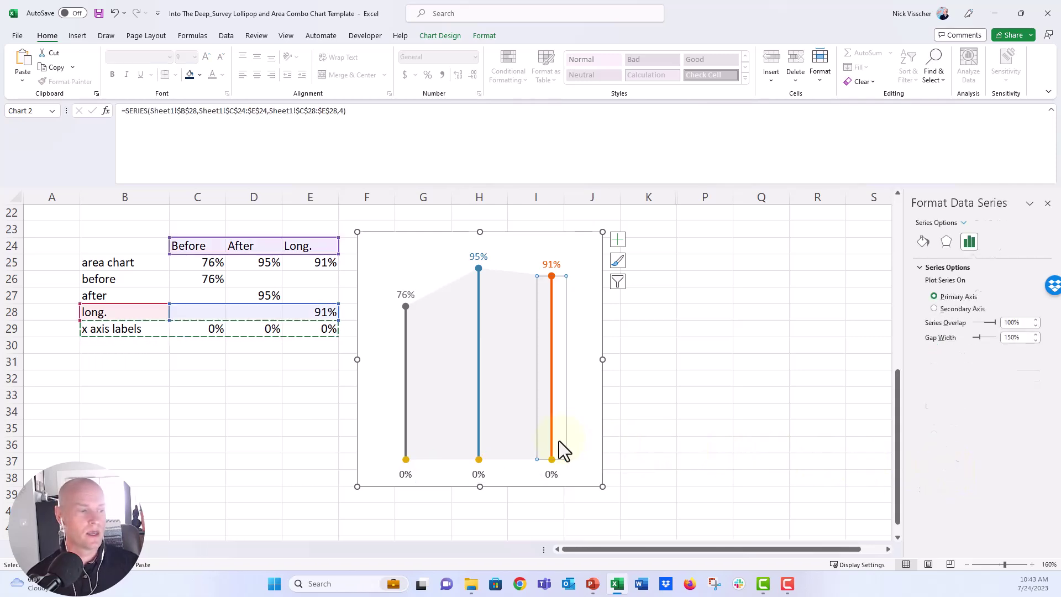
left_click(528, 457)
left_click(556, 432)
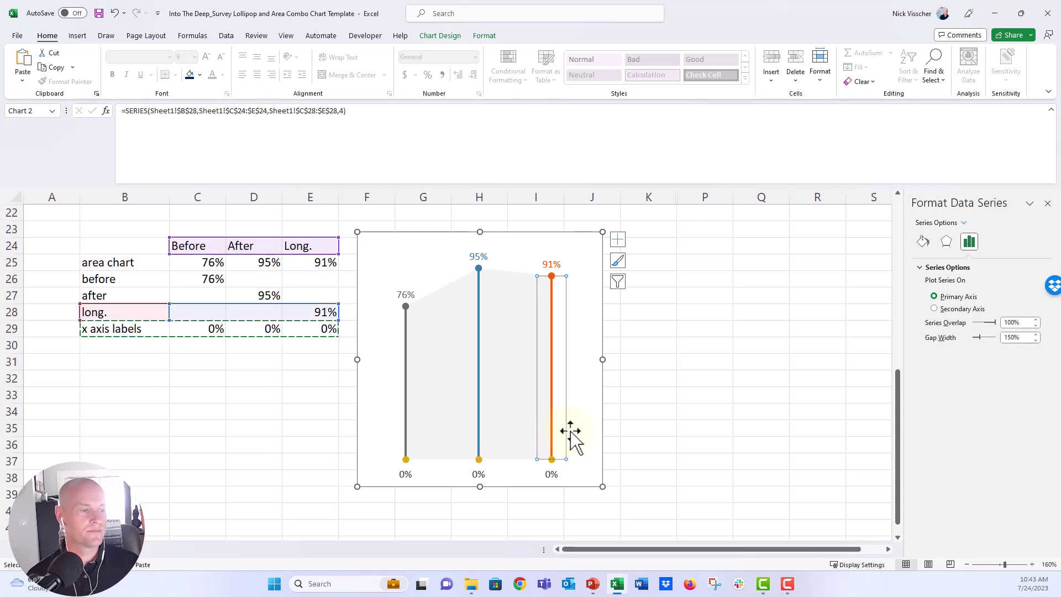
left_click(567, 434)
left_click_drag(479, 459, 477, 453)
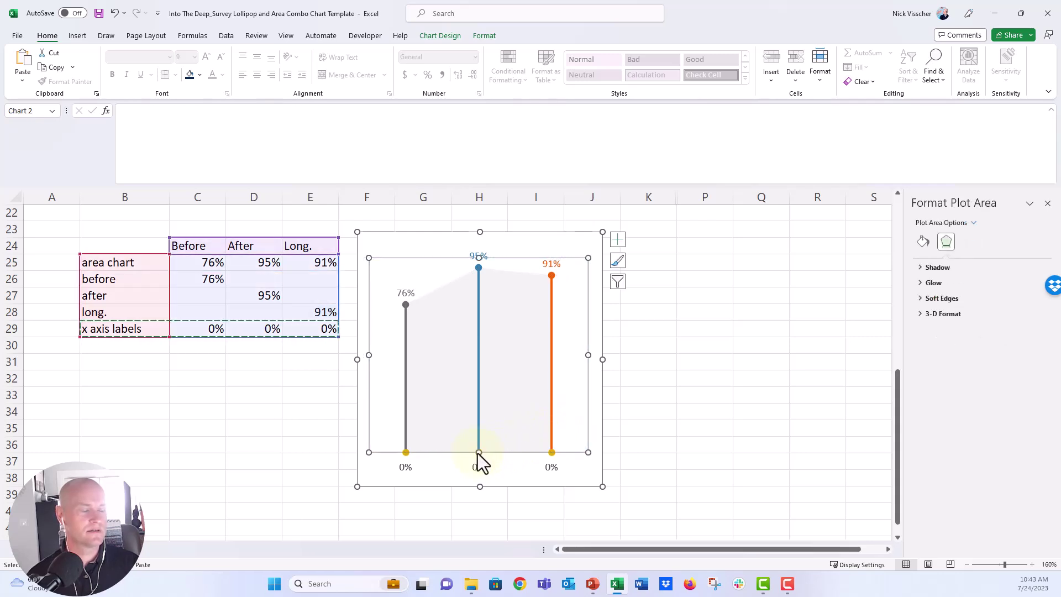
Replace the value in the x axis labels series' data labels with Value From Cells, using range C24:E24
left_click(404, 467)
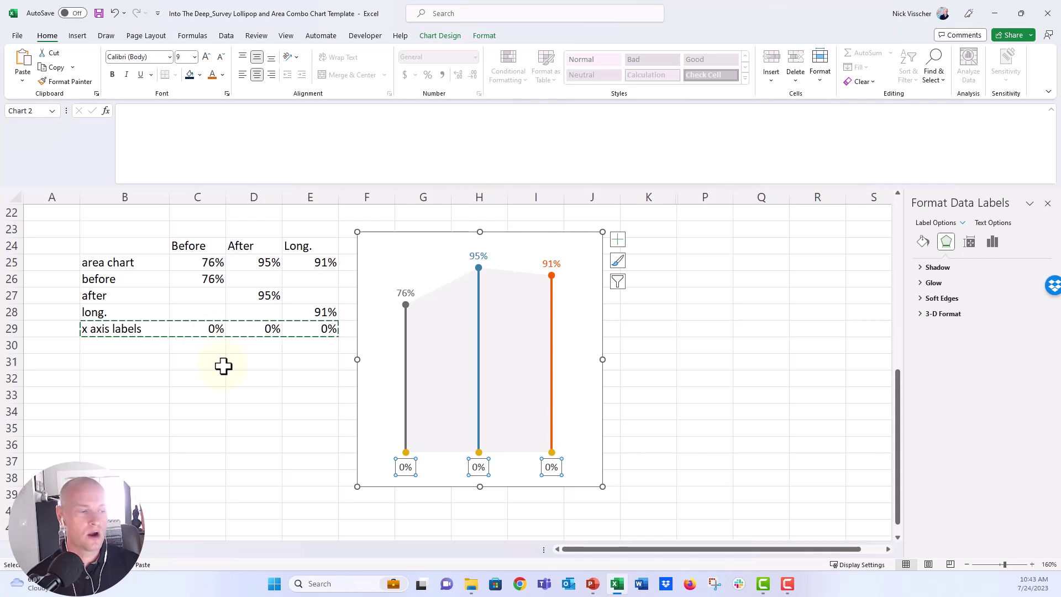
left_click(993, 246)
left_click(920, 267)
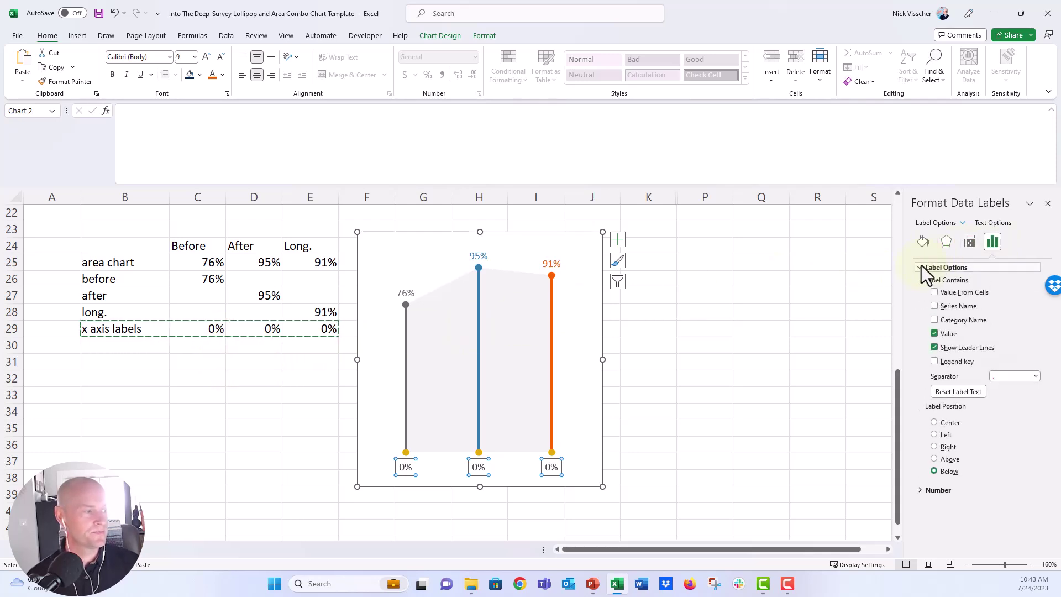
left_click(950, 336)
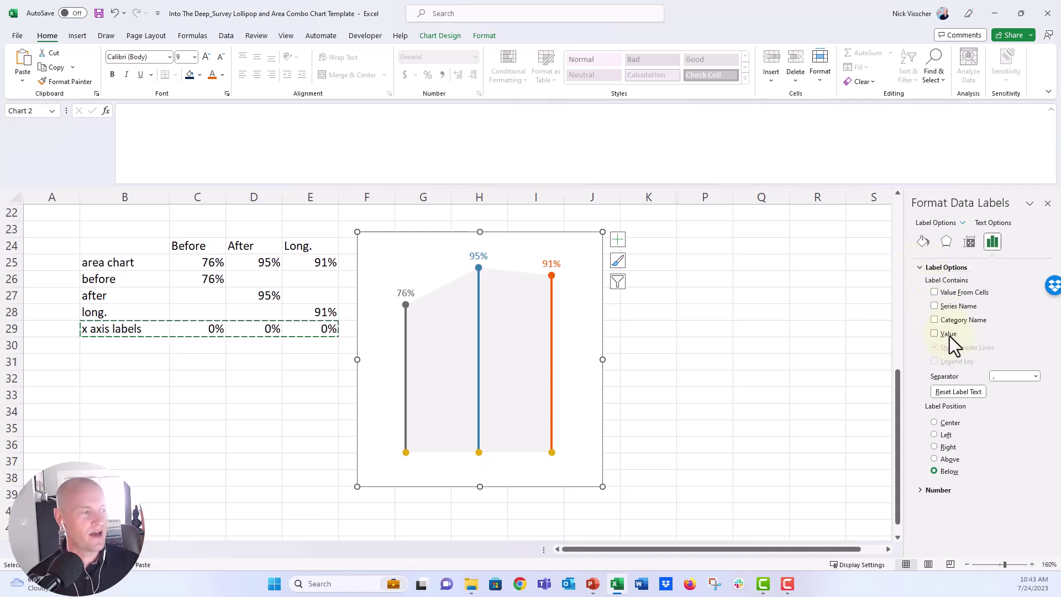
left_click(946, 293)
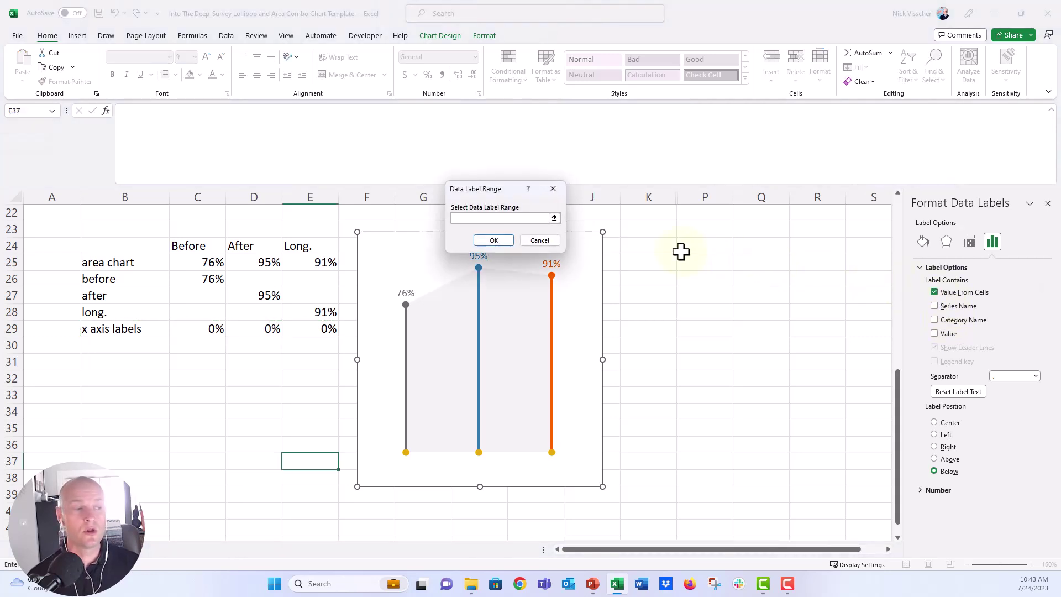
left_click_drag(213, 243, 284, 244)
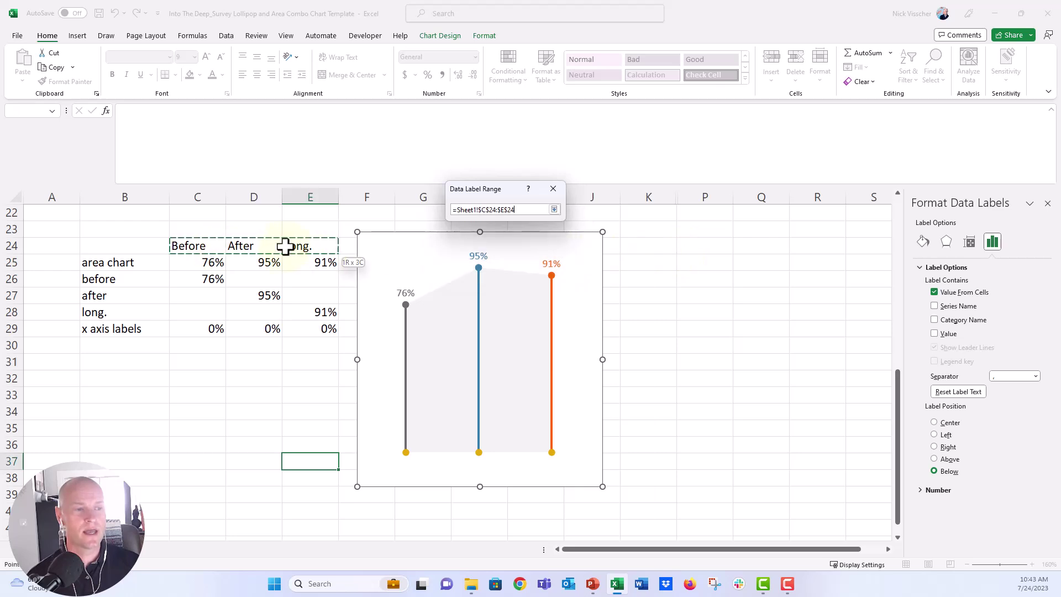
left_click(482, 240)
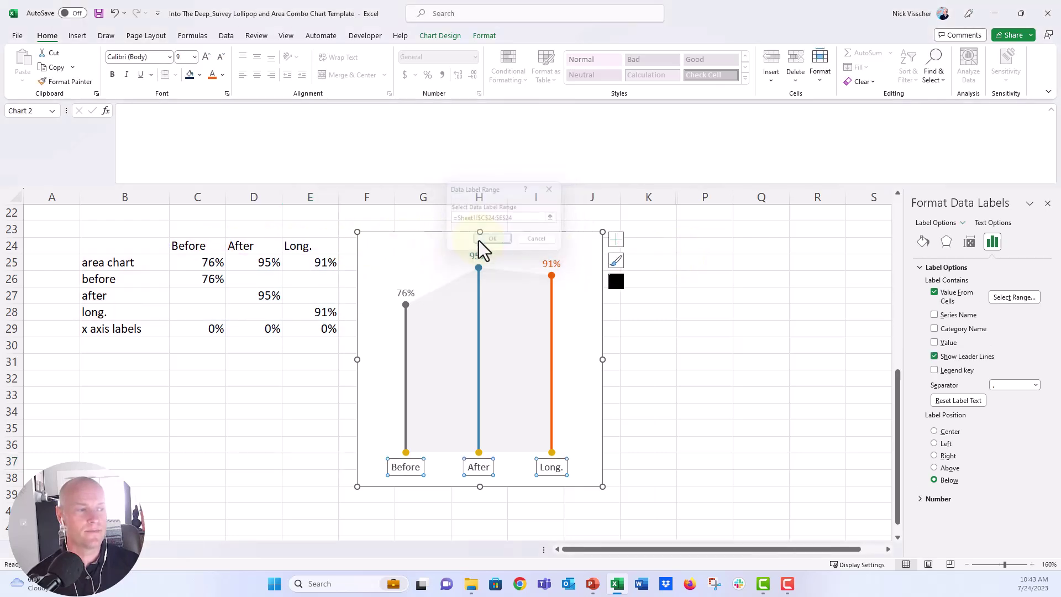
Set only the Before label beneath its lollipop to a gray font color and make it bold
left_click(405, 471)
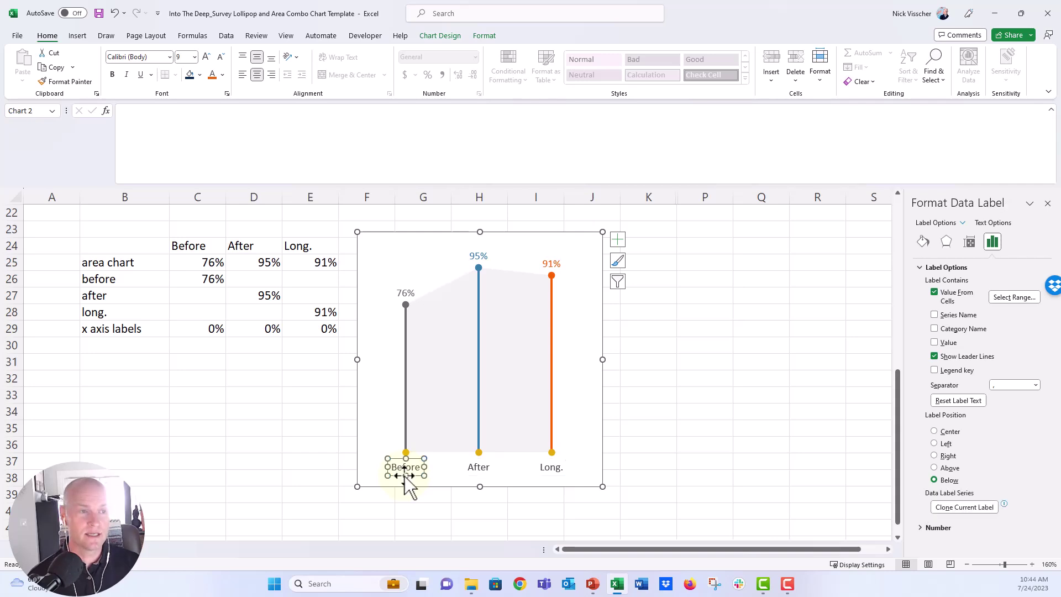
left_click(223, 75)
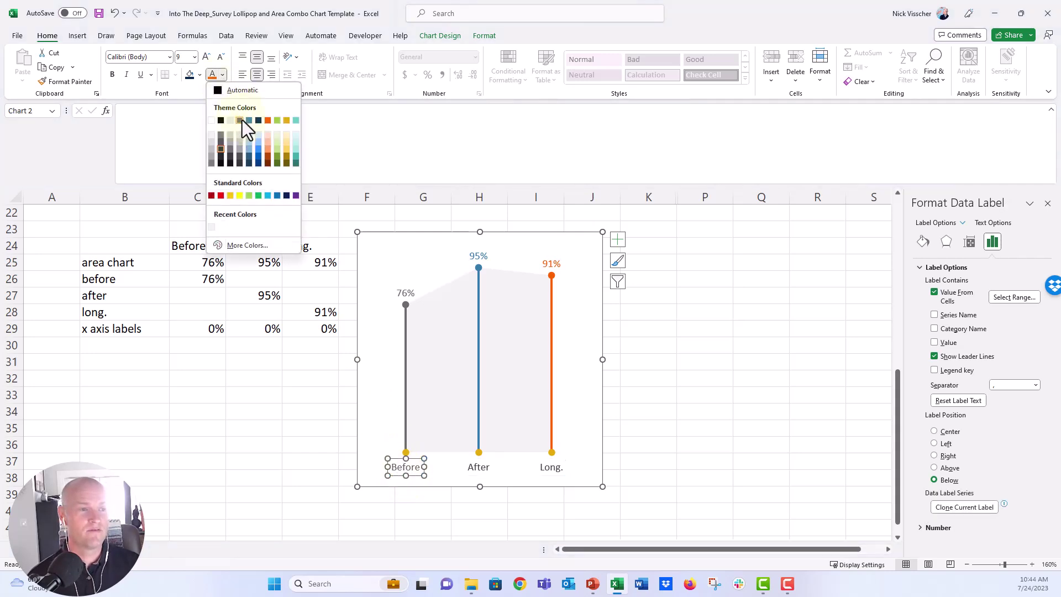
left_click(242, 122)
left_click(113, 75)
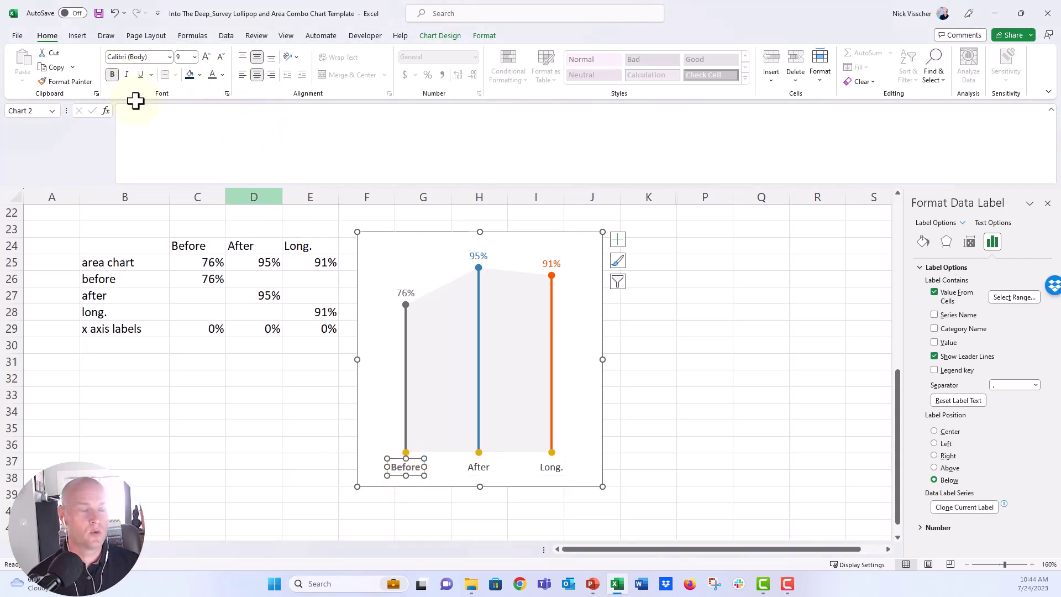
Color only the After label beneath its lollipop blue to match the stick and make it bold
left_click(471, 468)
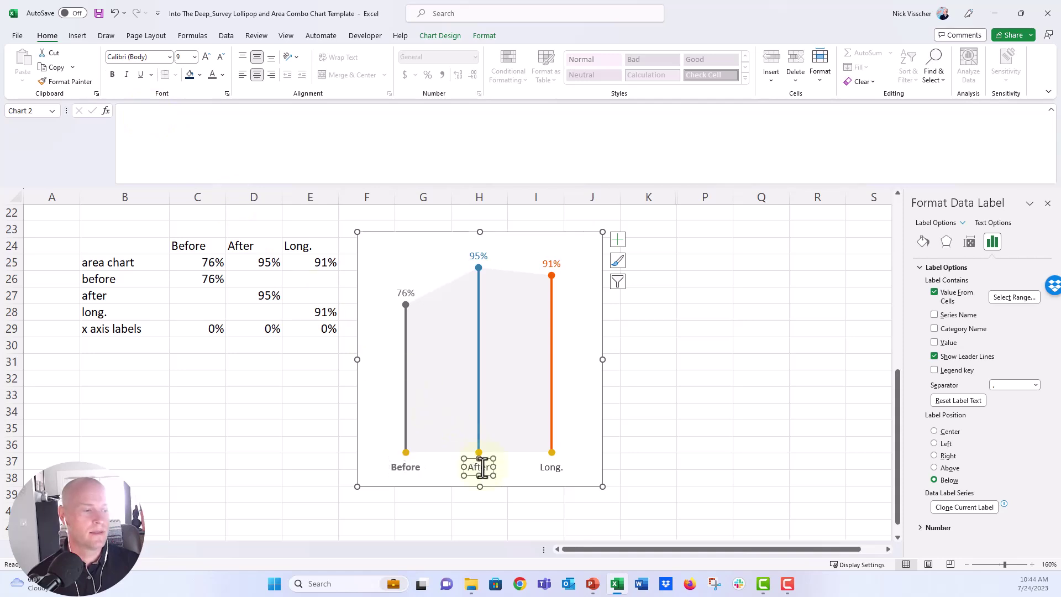
left_click(223, 75)
left_click(249, 121)
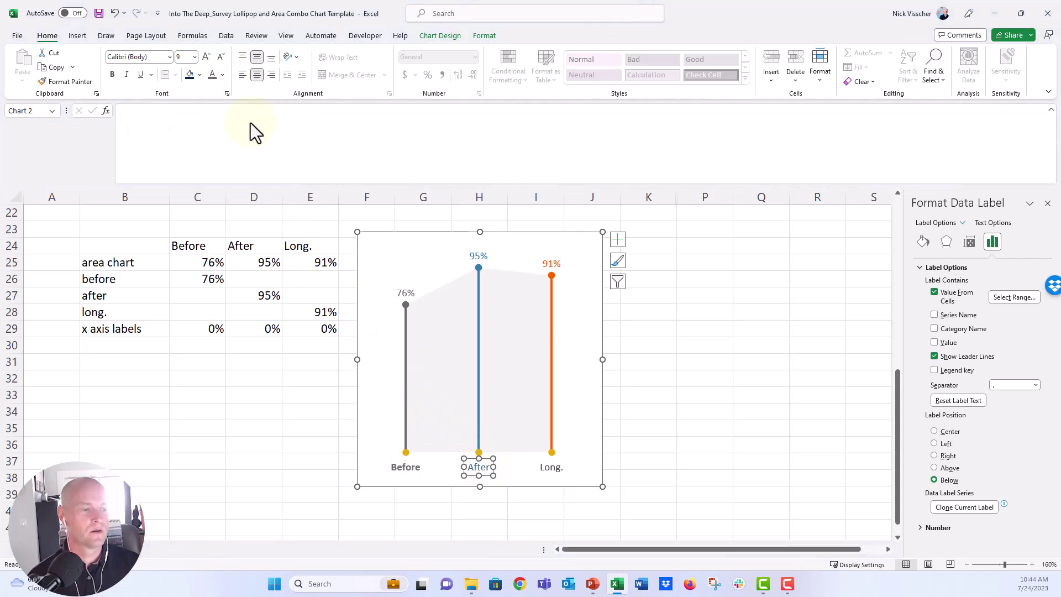
left_click(113, 75)
Color only the Long. label beneath its lollipop orange to match the stick and make it bold
left_click(545, 467)
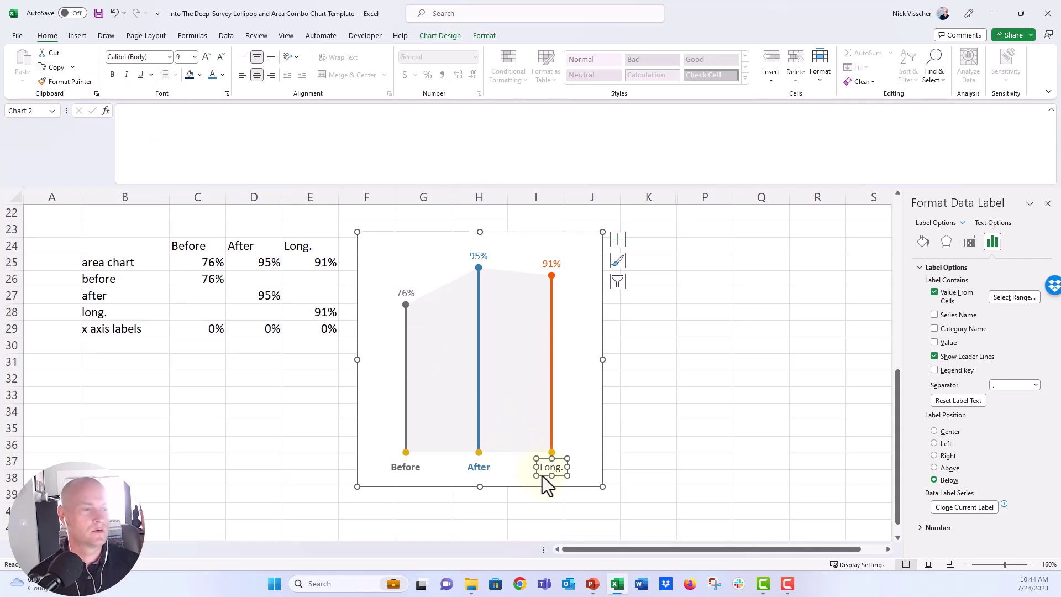
left_click(223, 76)
left_click(266, 121)
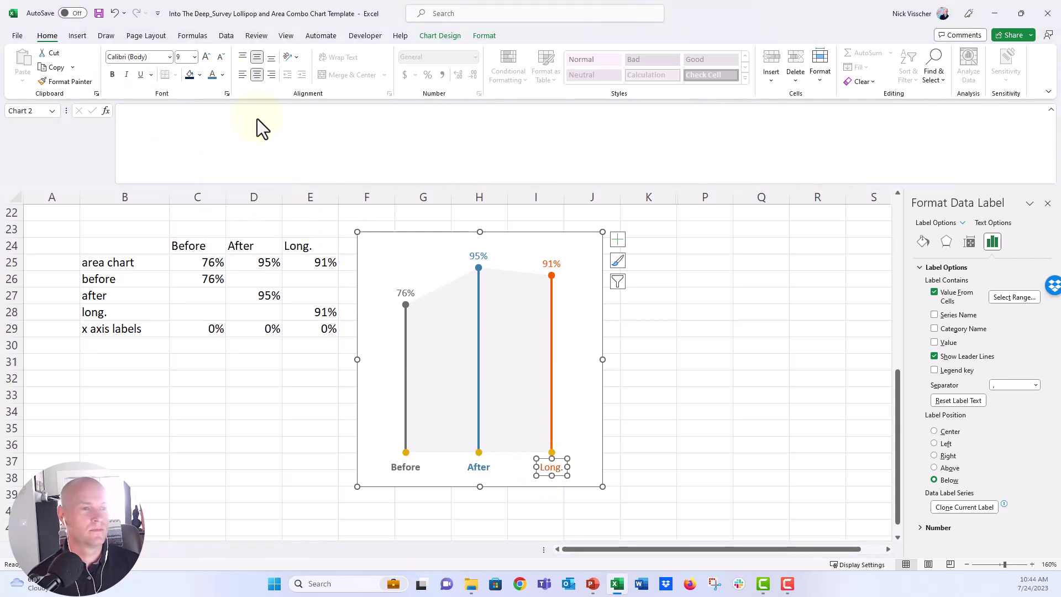
left_click(112, 75)
left_click(270, 429)
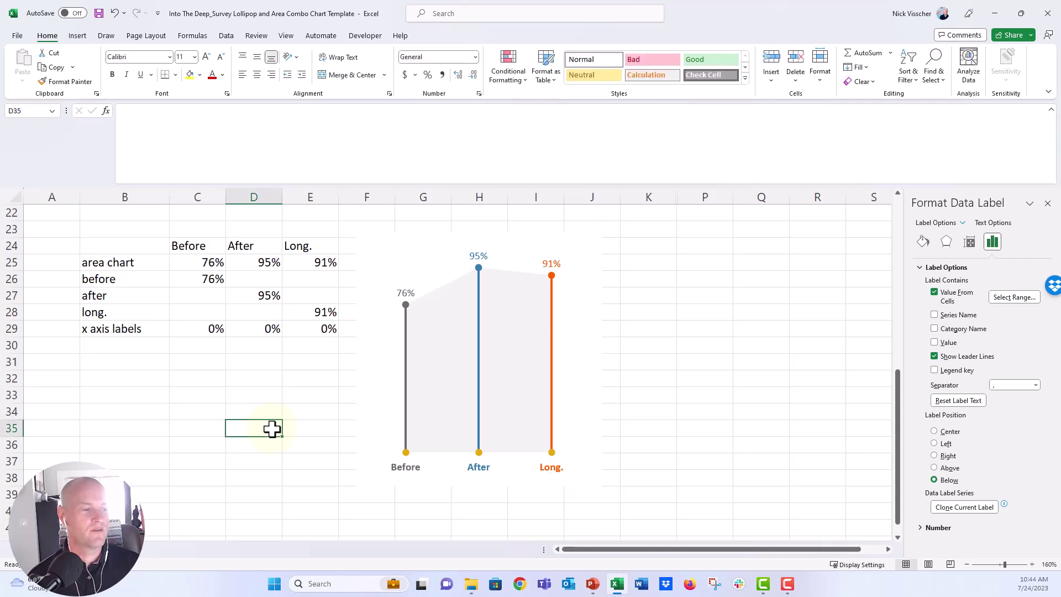
Hide the yellow markers of the x axis labels series by setting its marker option to None
left_click(405, 452)
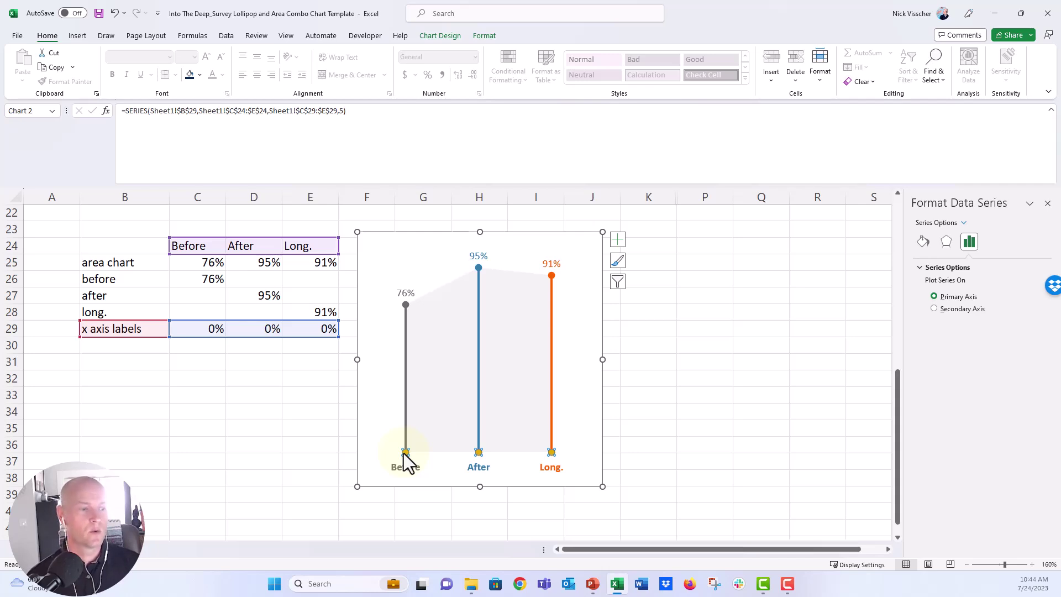
right_click(405, 454)
left_click(423, 430)
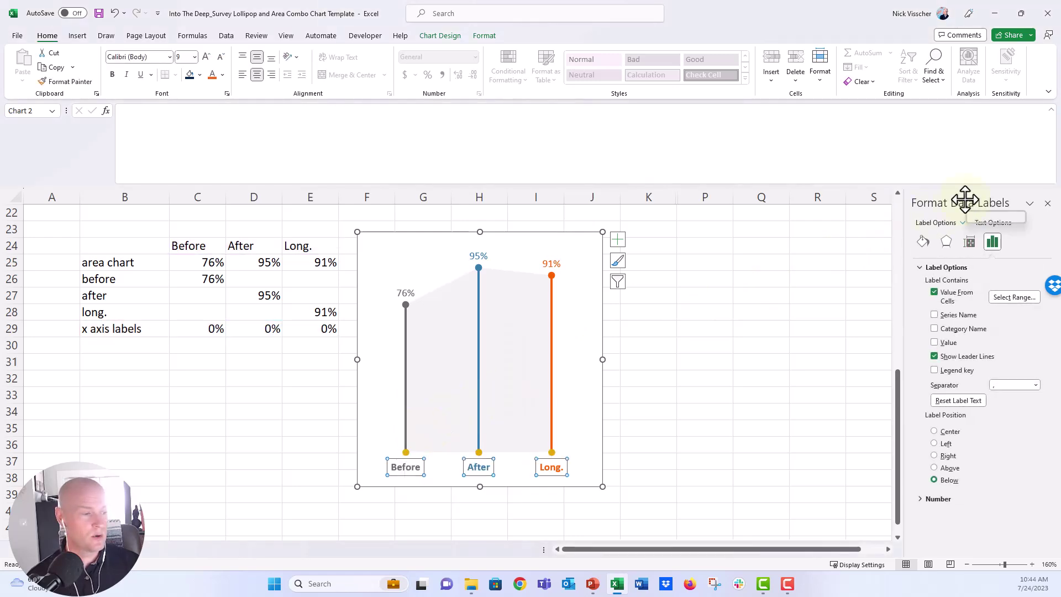
left_click(552, 453)
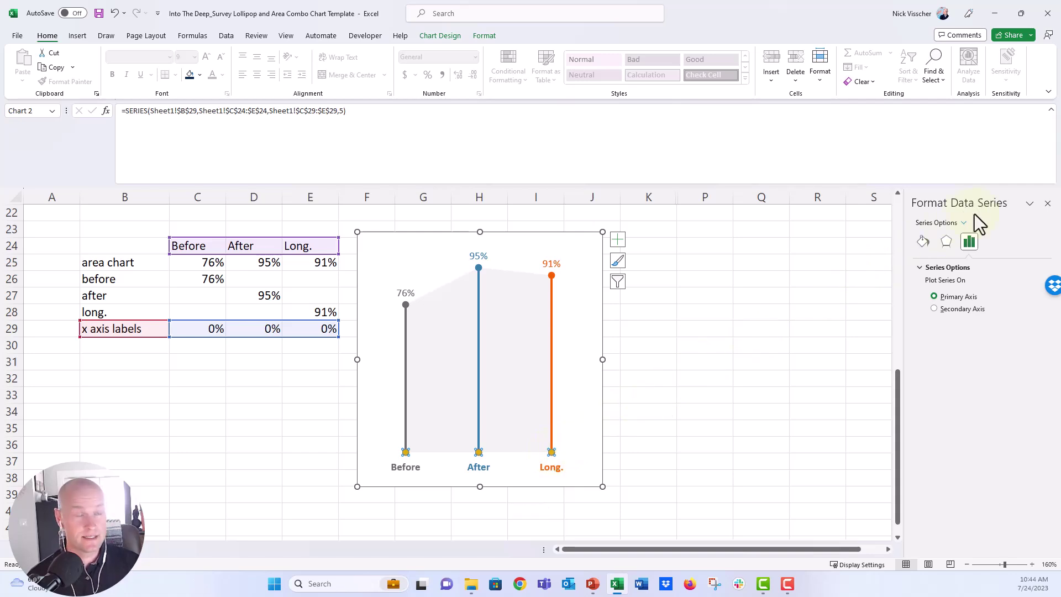
left_click(922, 246)
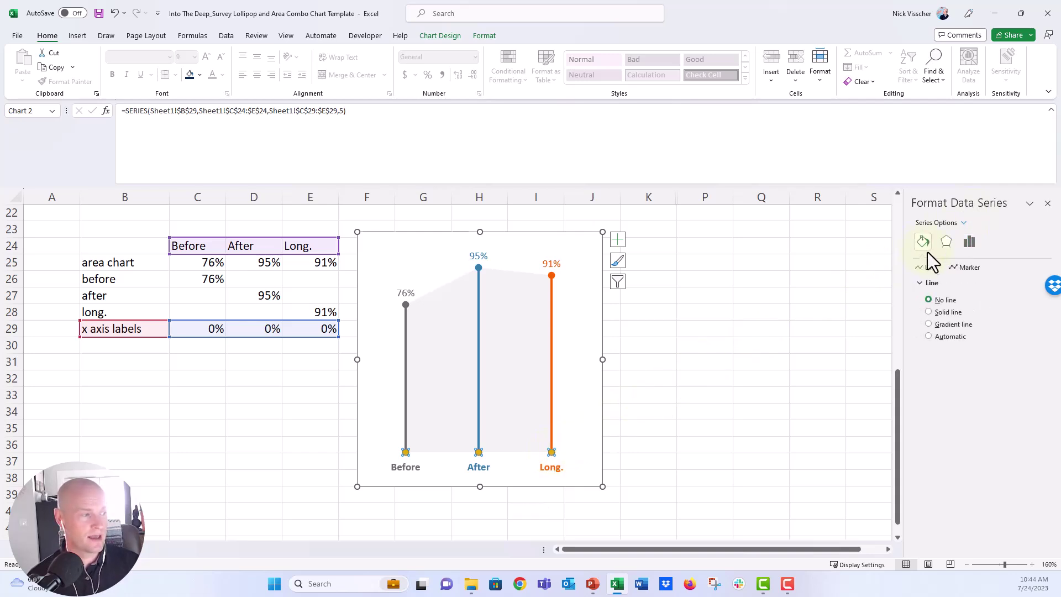
left_click(961, 268)
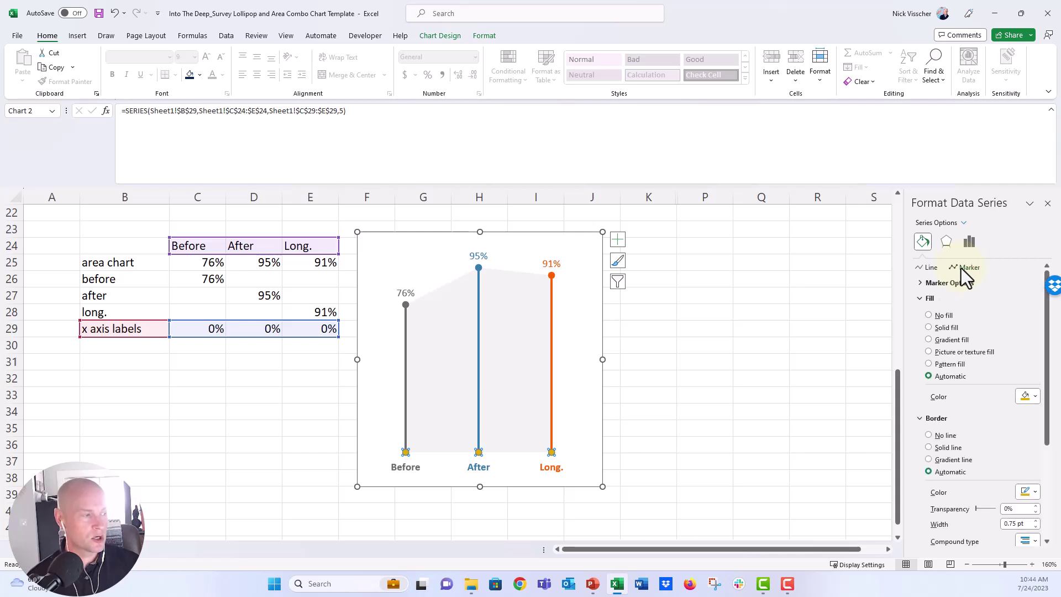
left_click(949, 282)
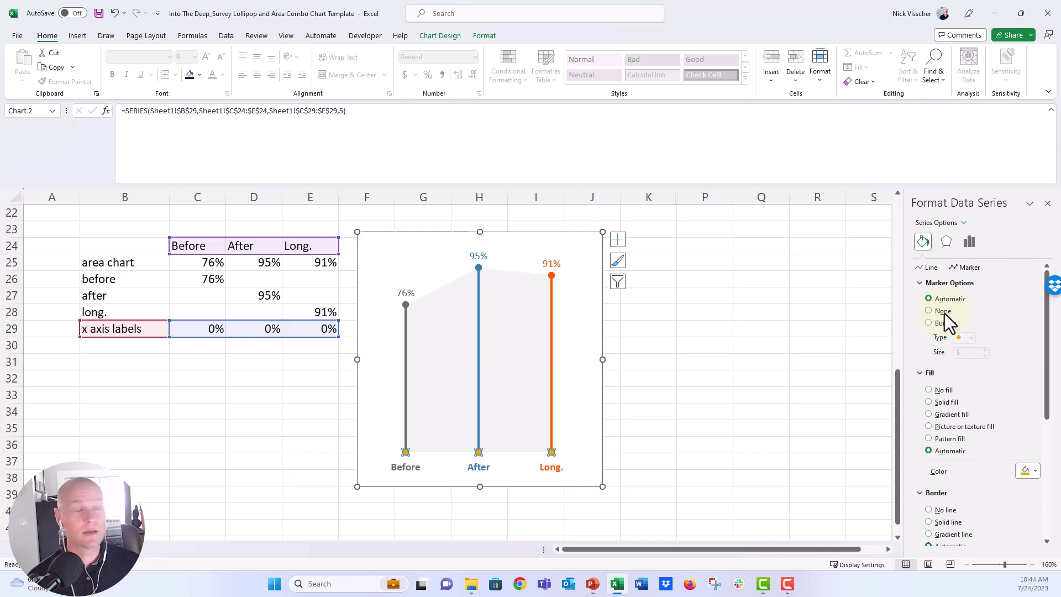
left_click(943, 311)
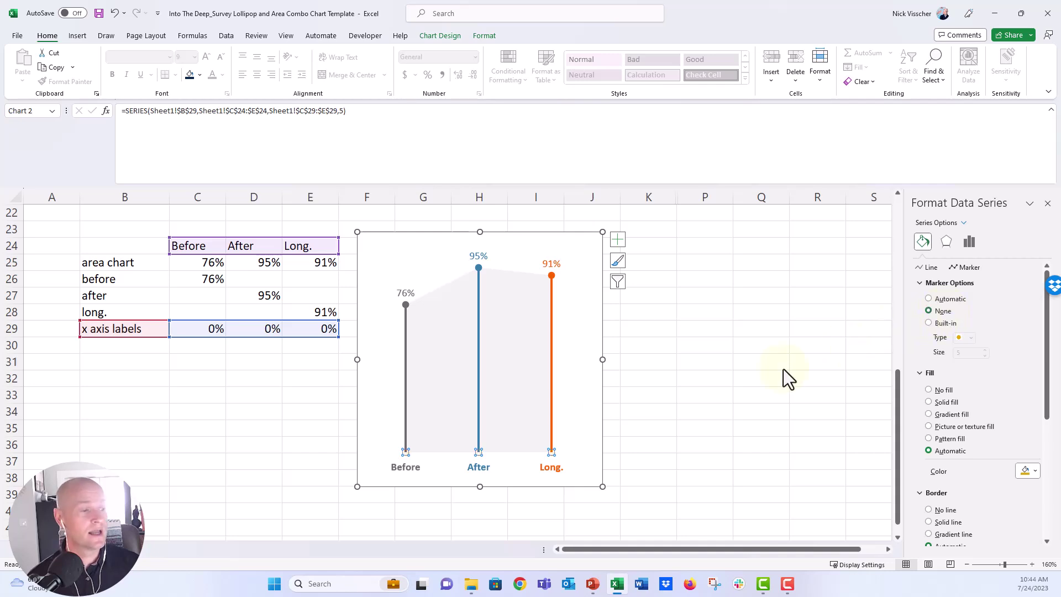
left_click(691, 400)
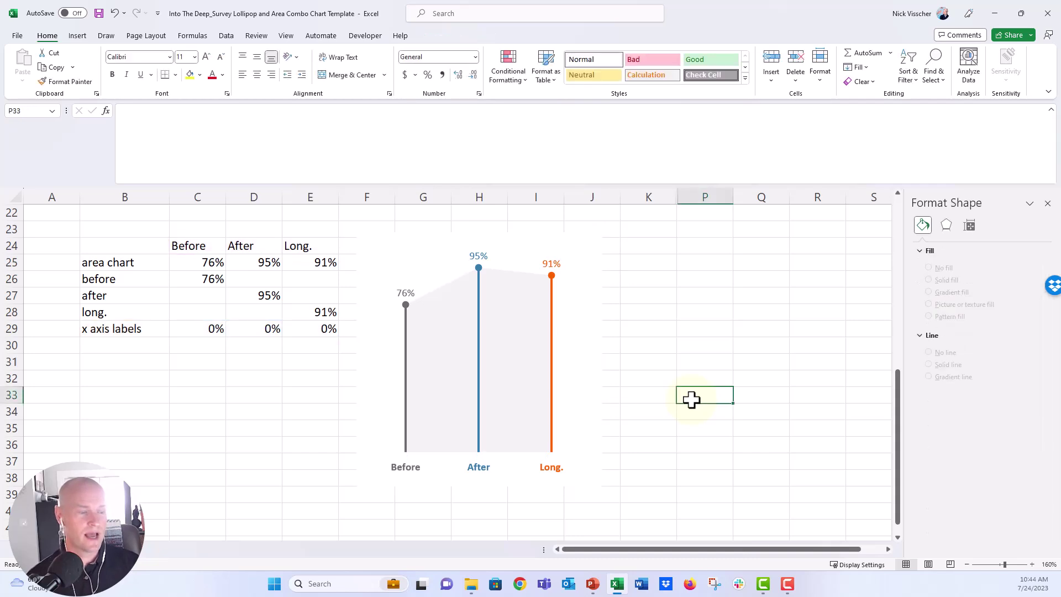
Resize the whole chart to a height of 1.99" and a width of 2"
left_click(377, 248)
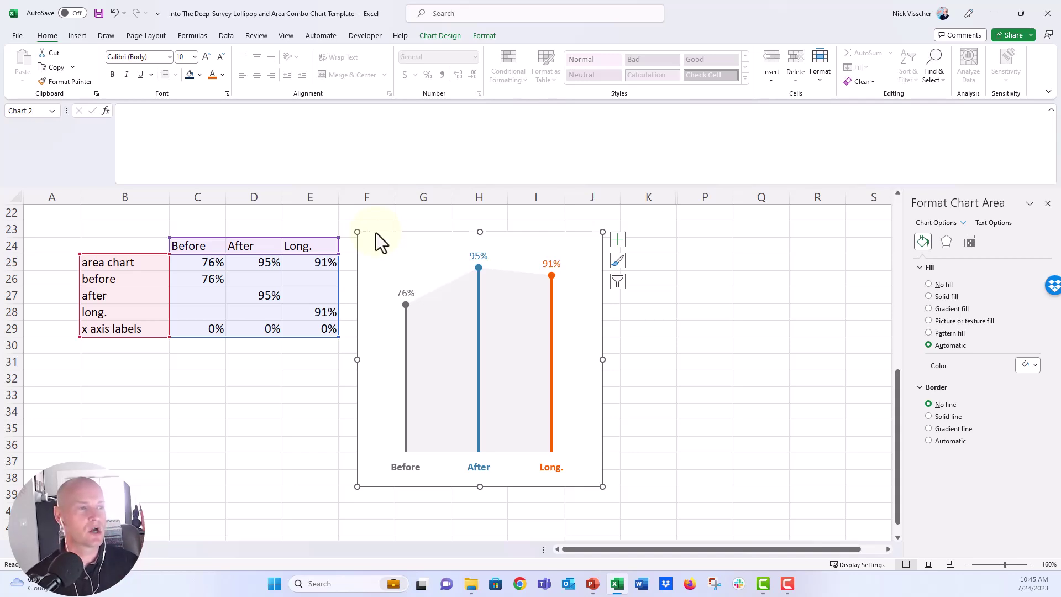
left_click(492, 39)
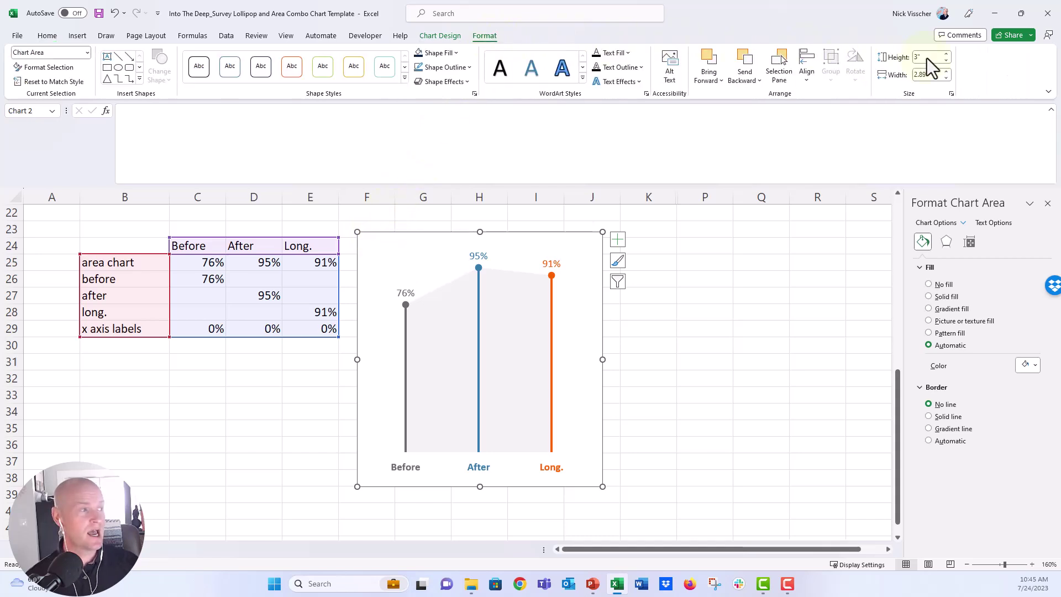
left_click(926, 57)
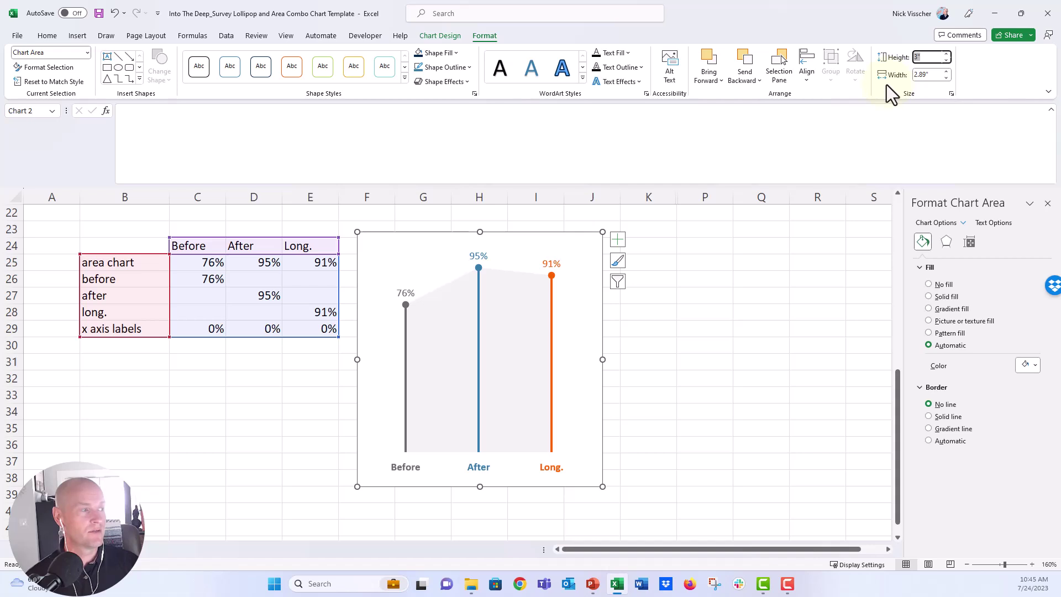
key("Return")
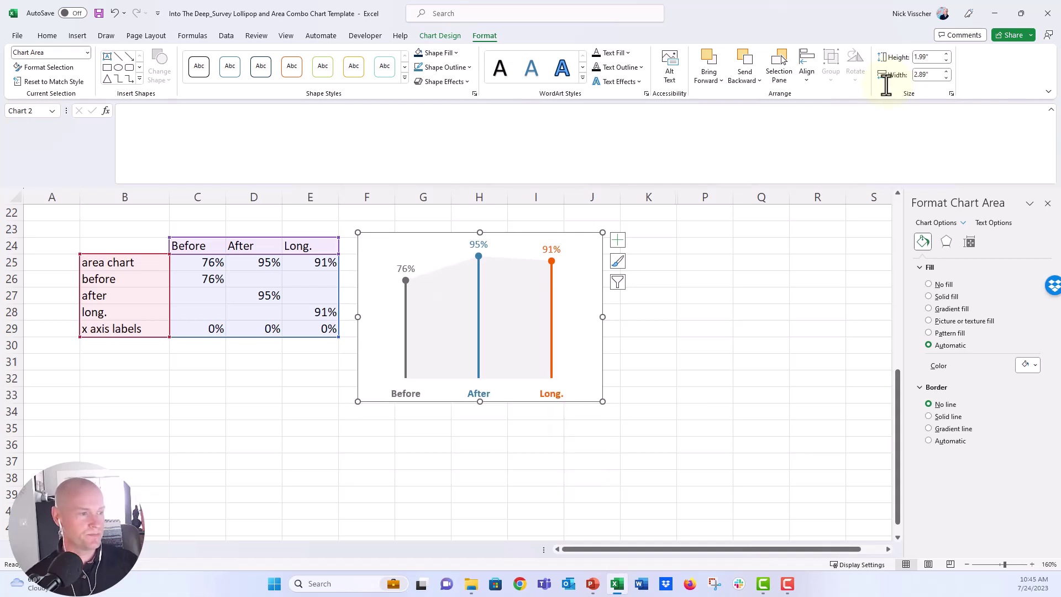
left_click(931, 76)
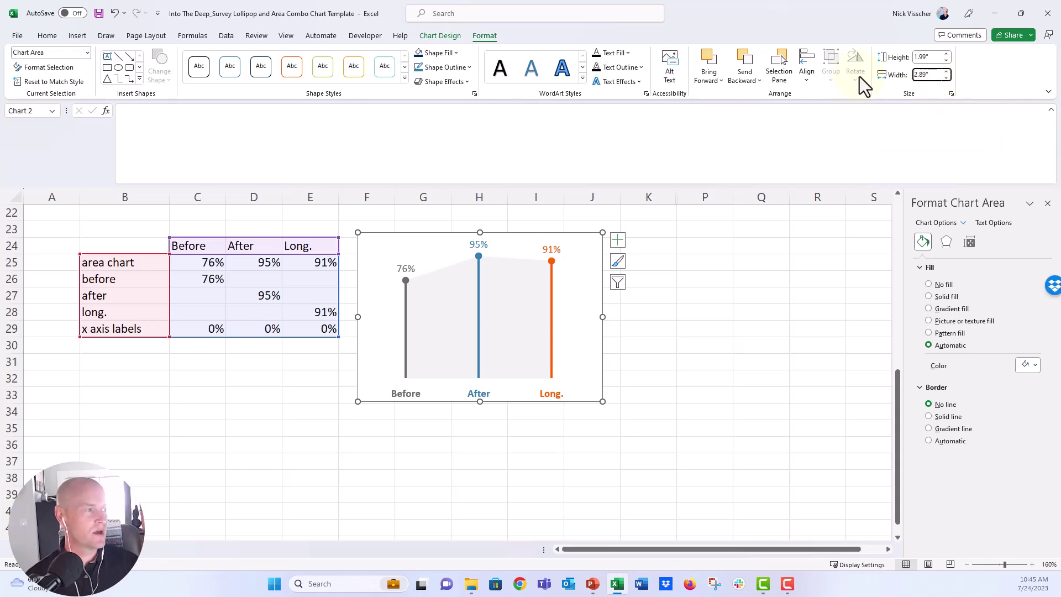
type("2")
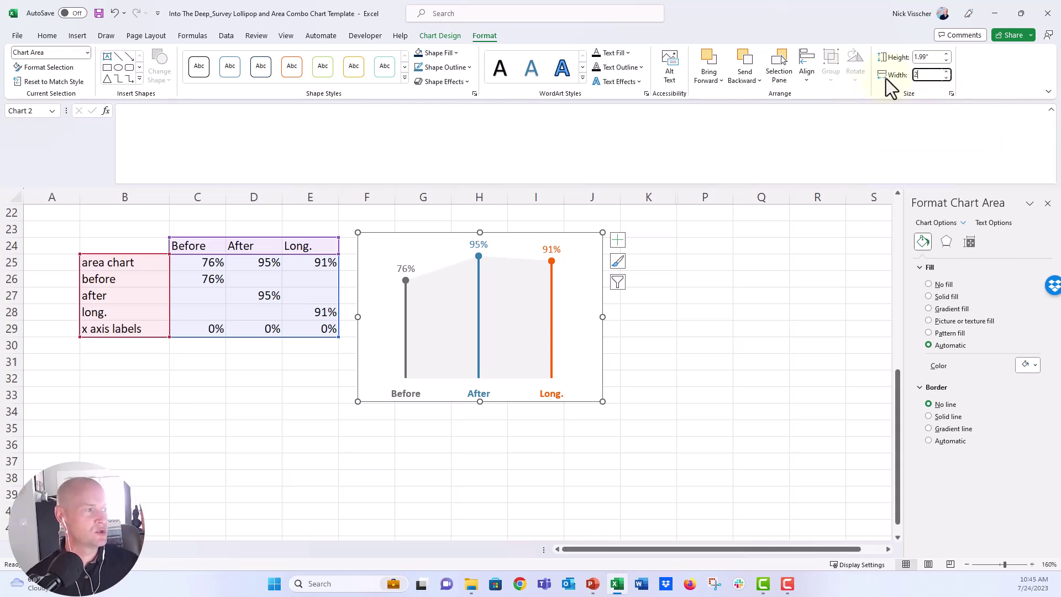
key("Return")
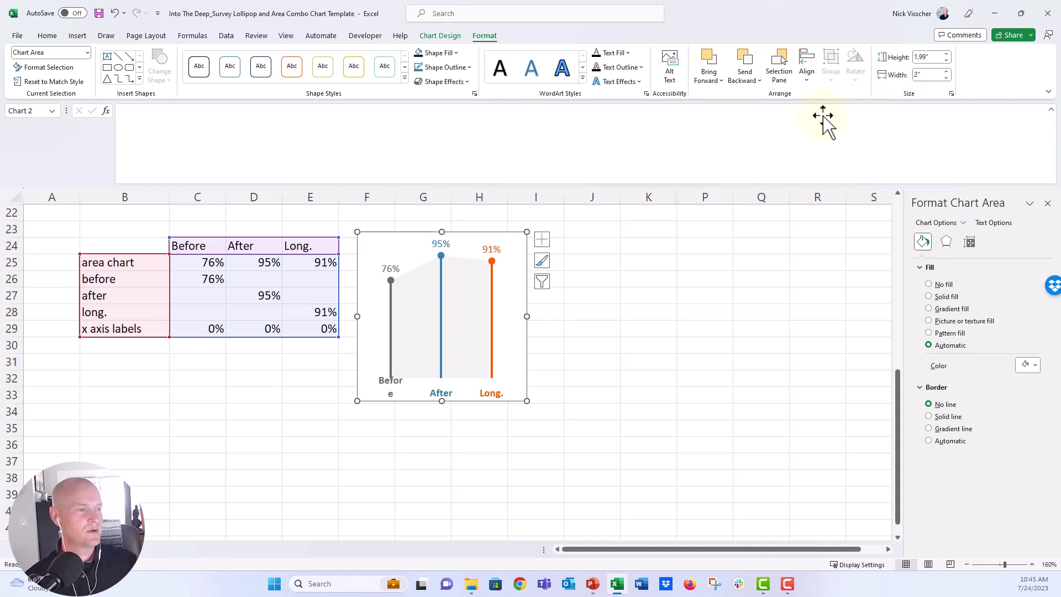
Lower the upper edge of the plot area slightly to leave more room above the 95% label
left_click(496, 312)
left_click(503, 308)
left_click_drag(439, 250, 438, 254)
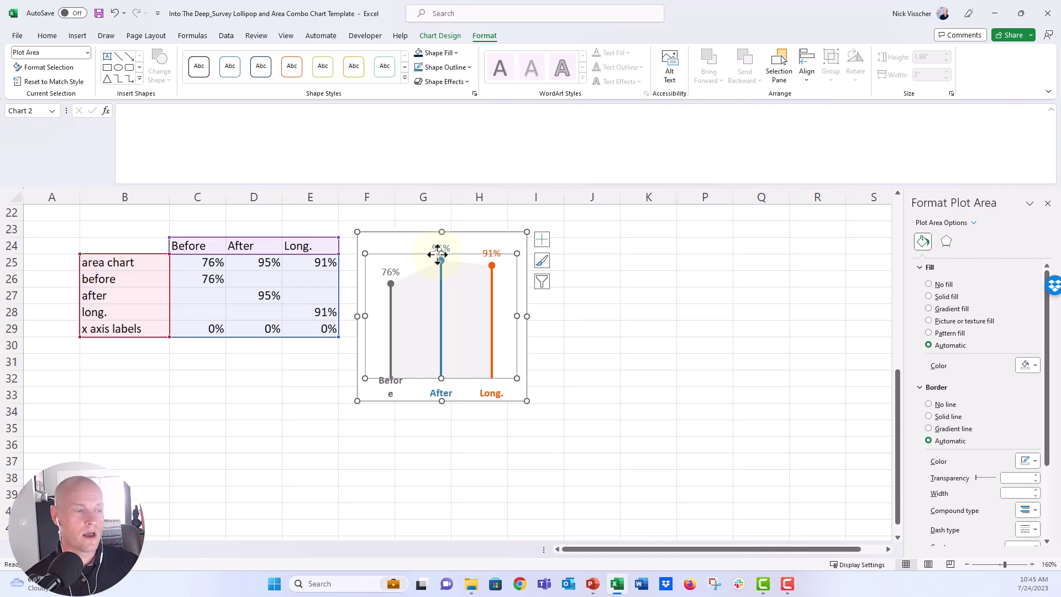
left_click(405, 423)
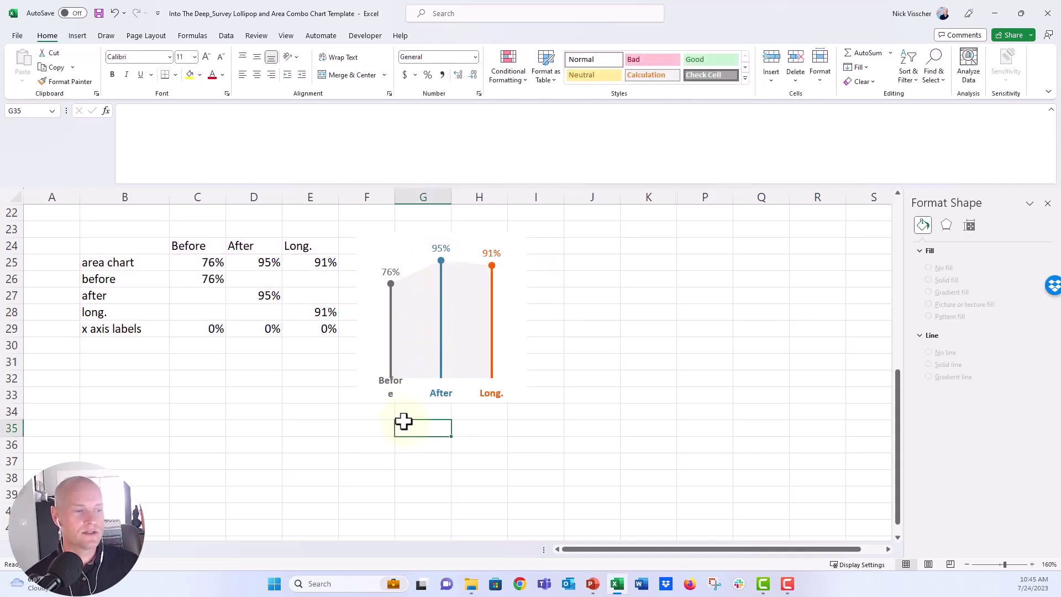
Turn off Wrap text in shape for the x axis labels series' data labels so Before fits on one line
left_click(389, 393)
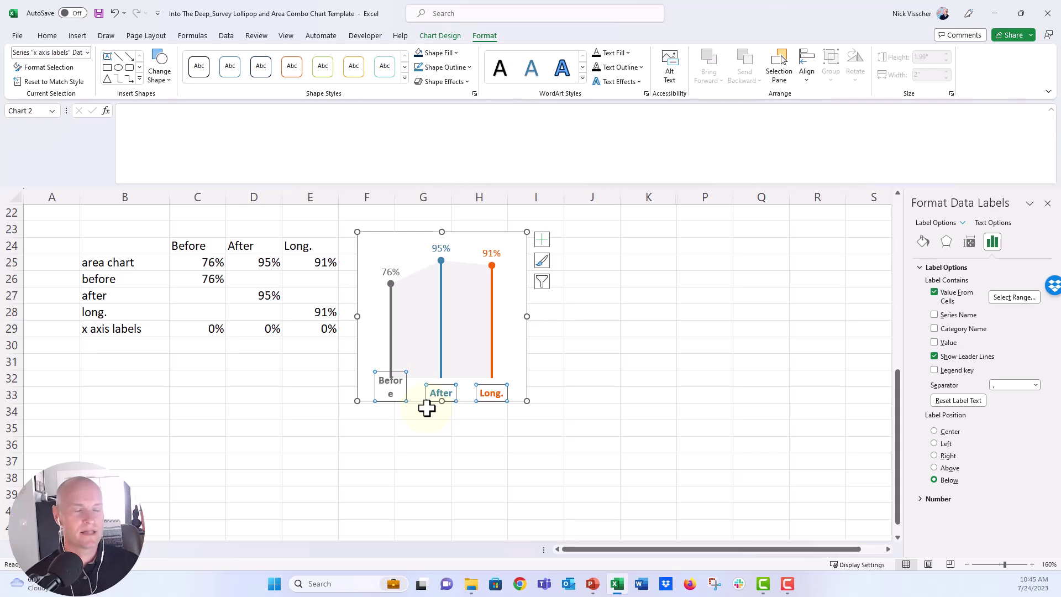
left_click(299, 362)
left_click(393, 389)
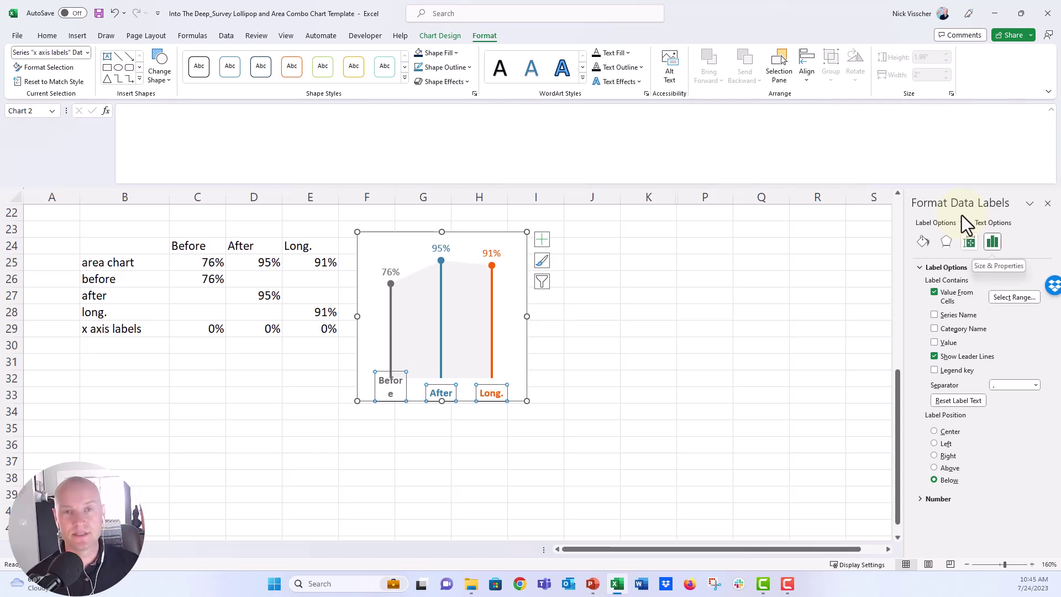
left_click(970, 243)
left_click(921, 267)
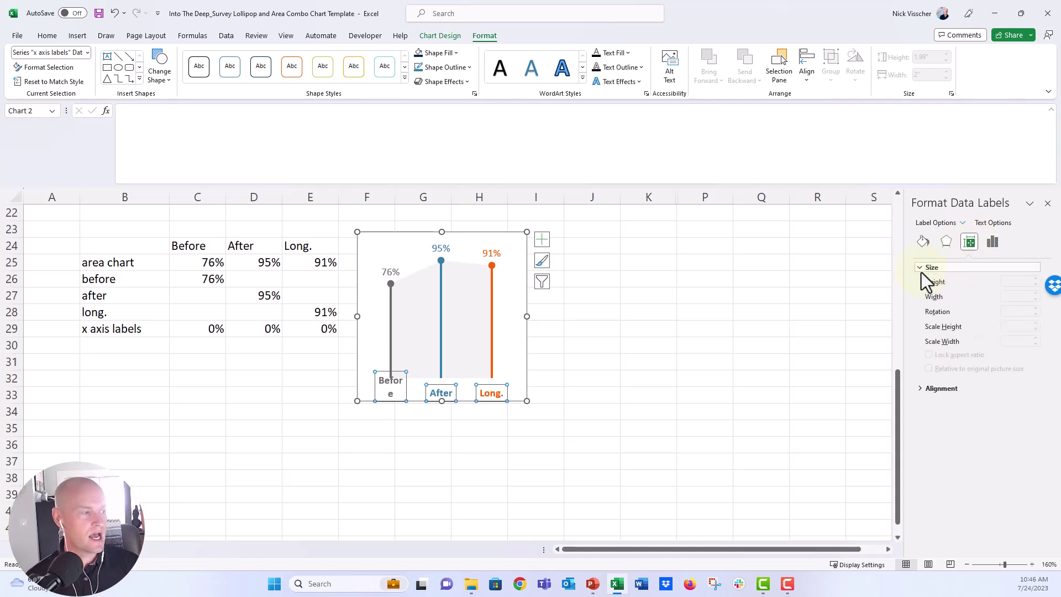
left_click(920, 388)
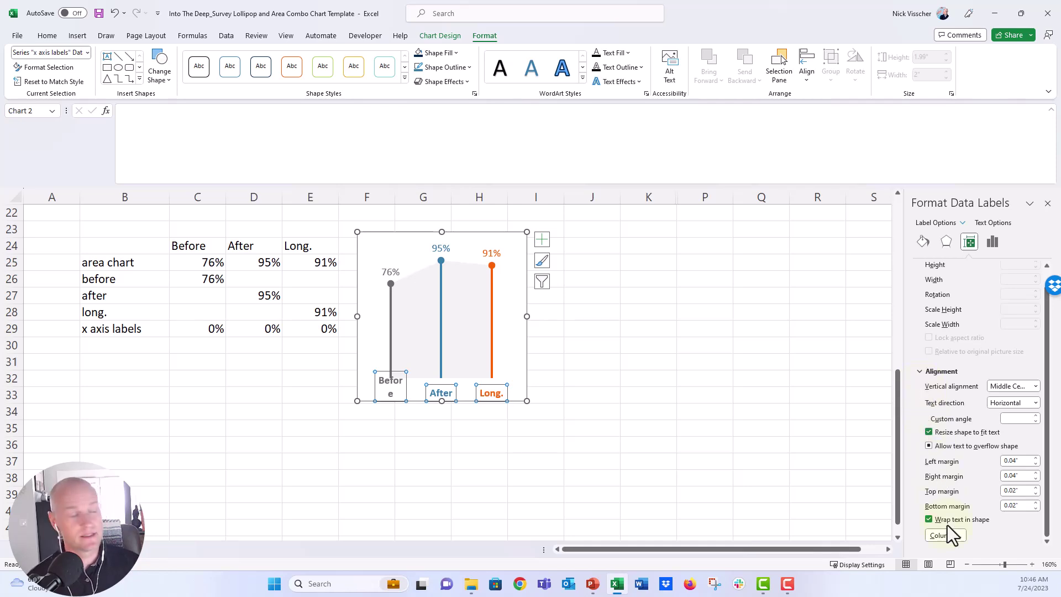
left_click(928, 520)
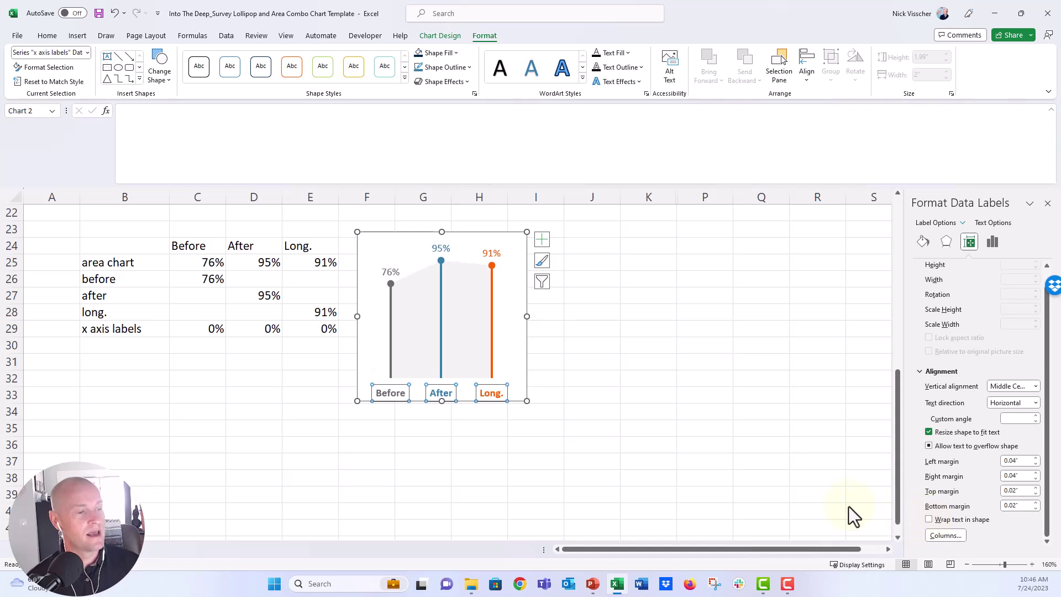
left_click(466, 445)
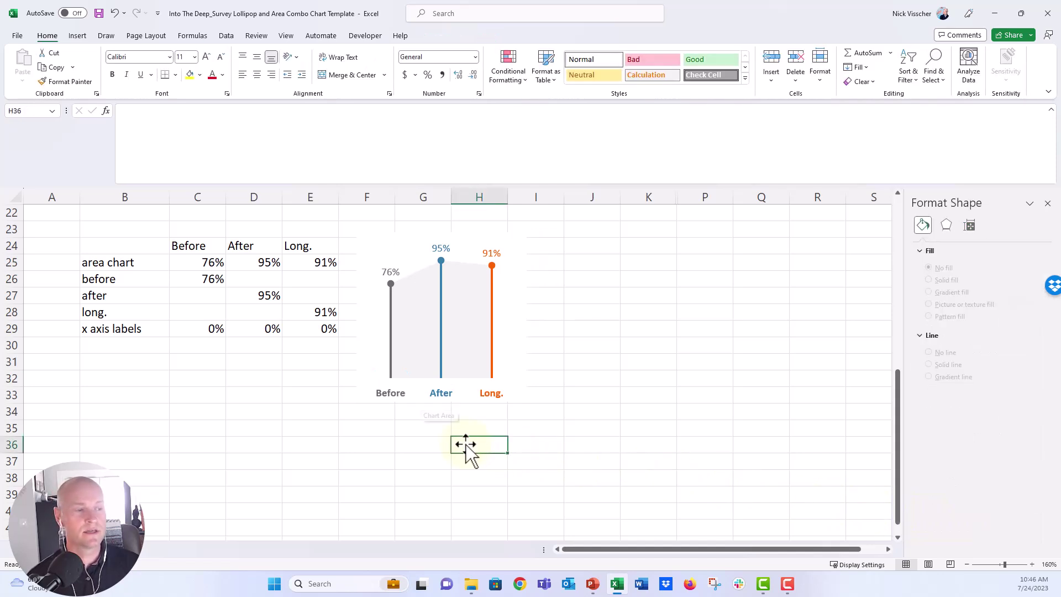
Set the font size of the Before, After and Long. labels beneath the lollipops to 11
left_click(397, 394)
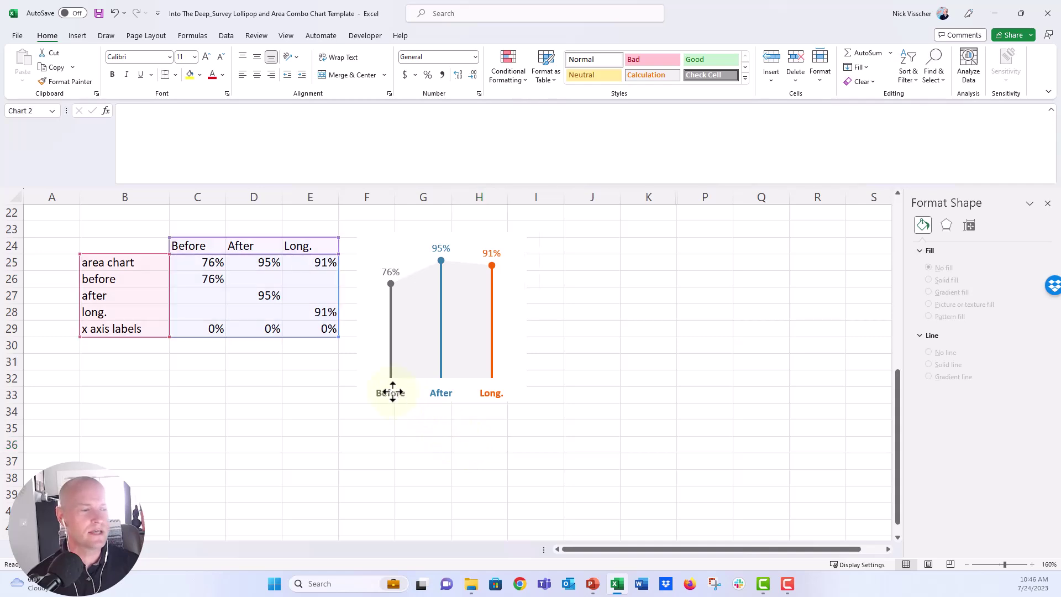
left_click(188, 55)
type("11")
key("Return")
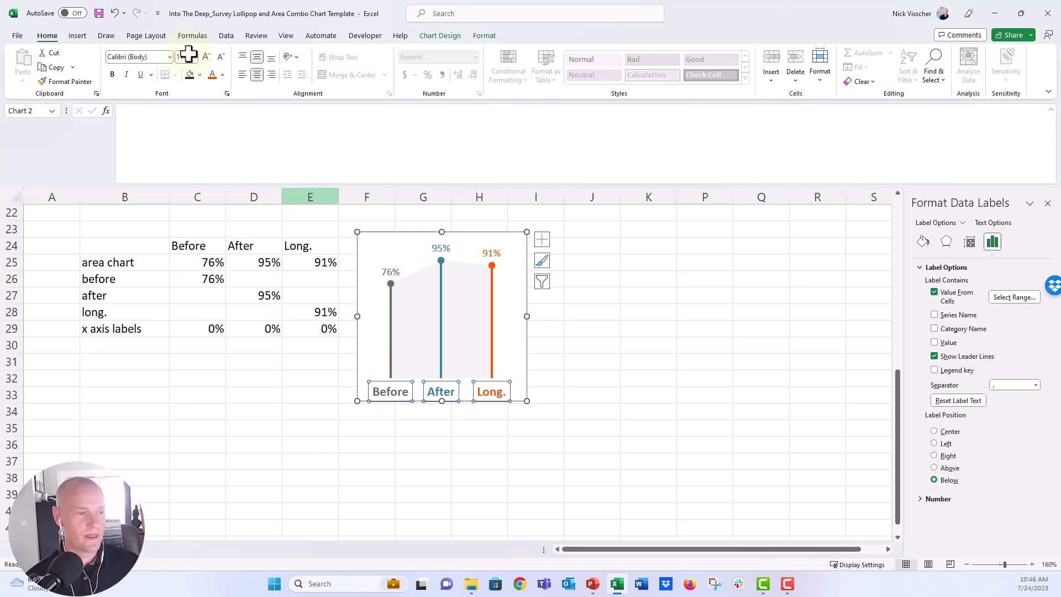
Set the font size of the Before, After and Long. percentage labels above the lollipops to 11
left_click(387, 271)
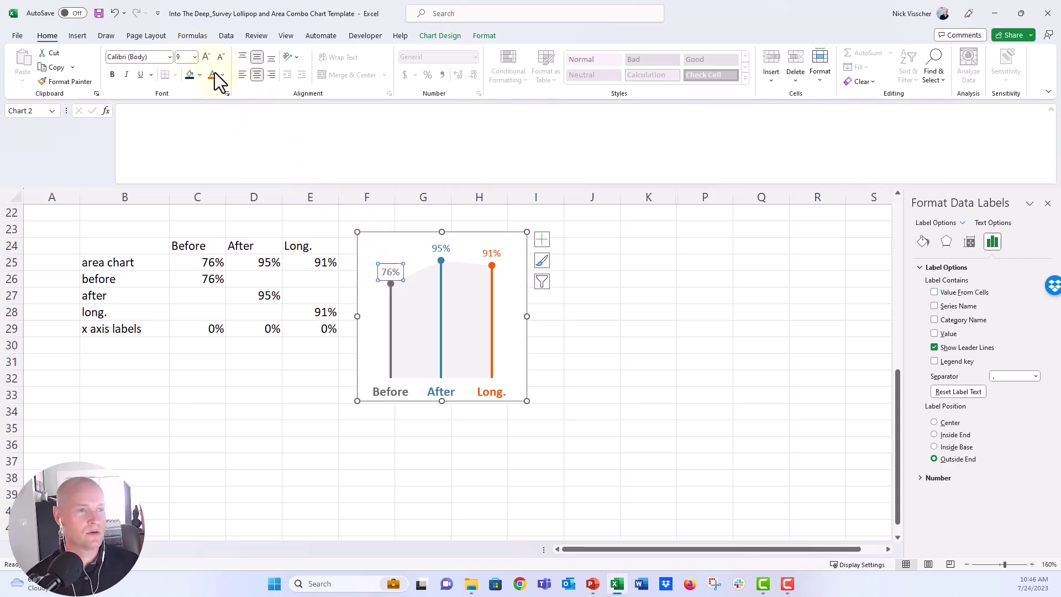
left_click(206, 56)
left_click(206, 56)
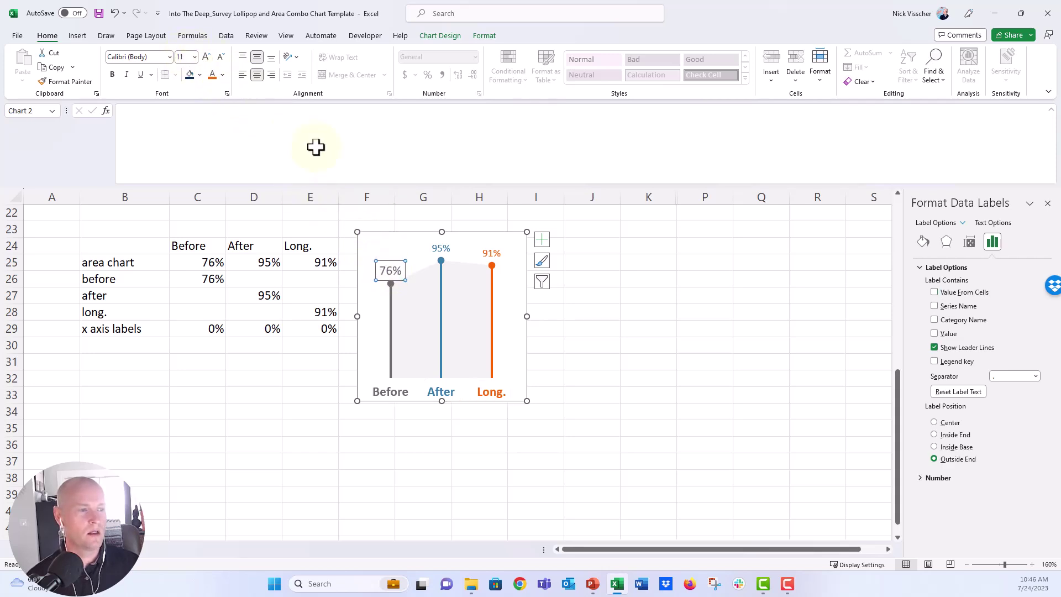
left_click(441, 248)
type("11")
key("Return")
left_click(491, 254)
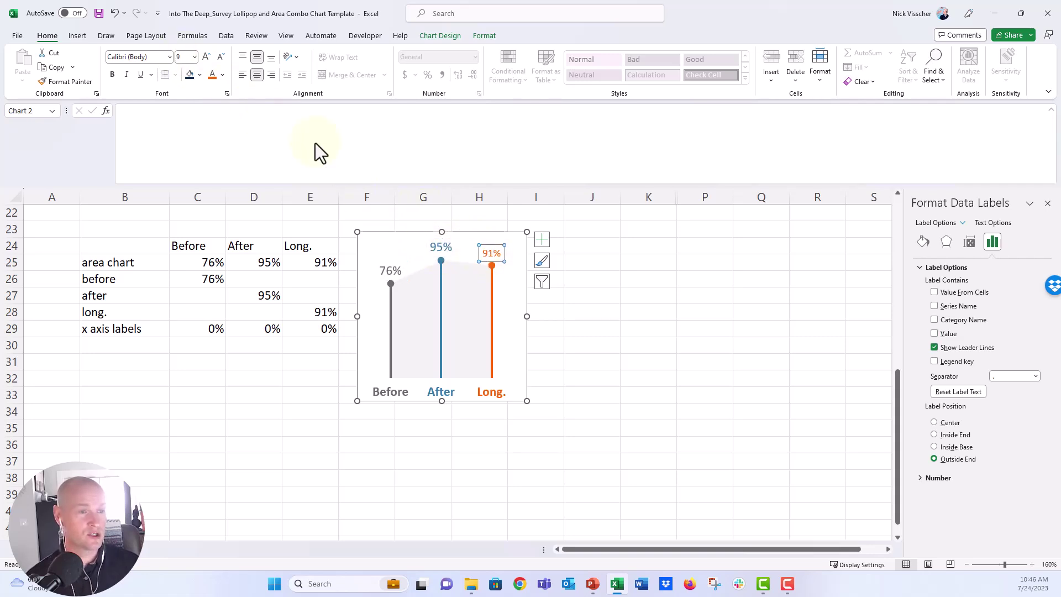
left_click(181, 57)
type("11")
key("Return")
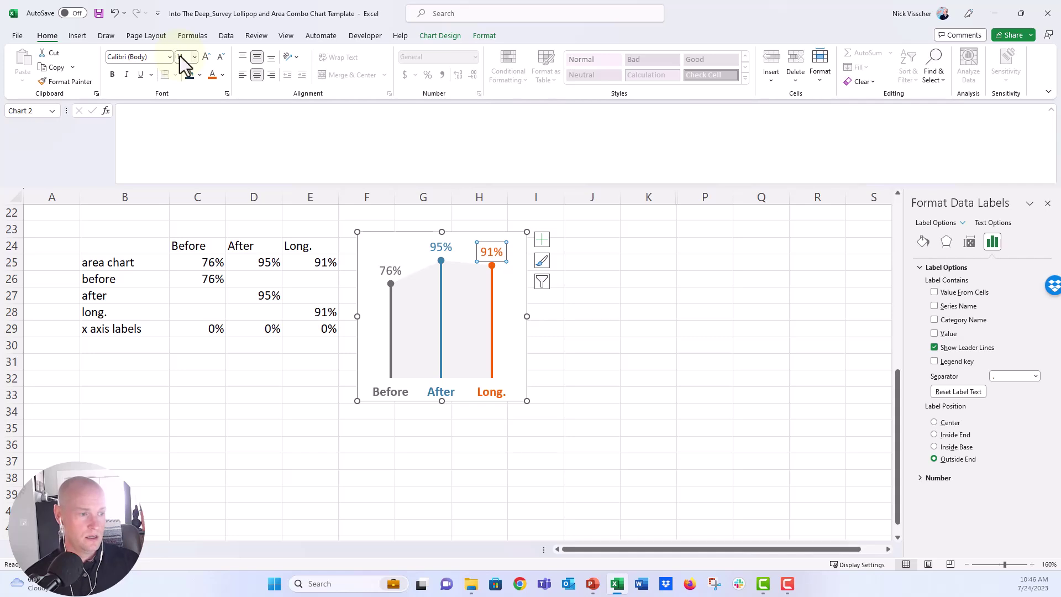
left_click(298, 459)
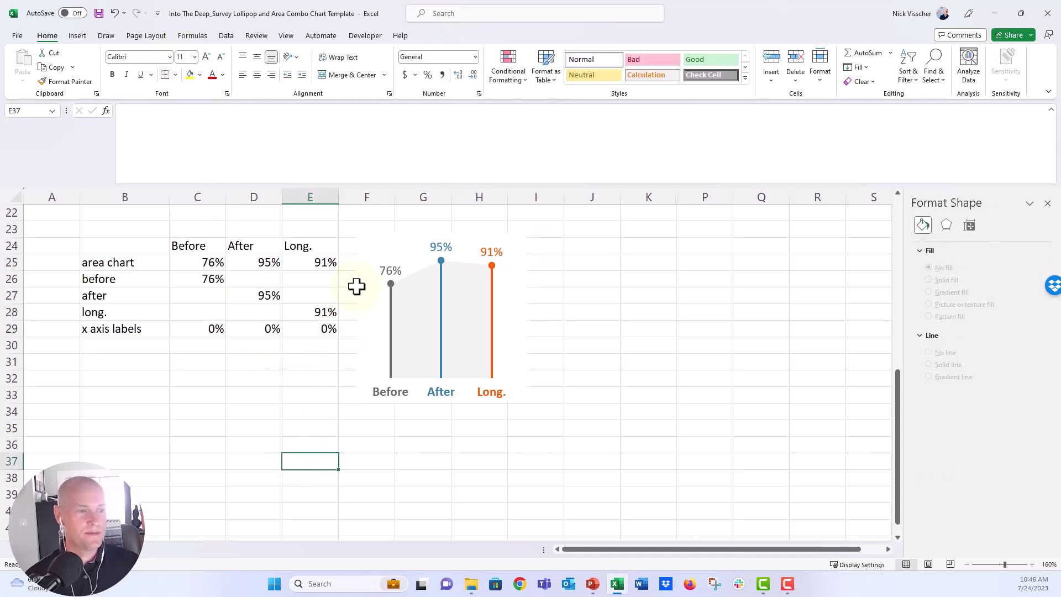
Move the chart slightly farther from the data table so it starts near column G, beside row 24
left_click(370, 247)
left_click_drag(360, 255, 391, 254)
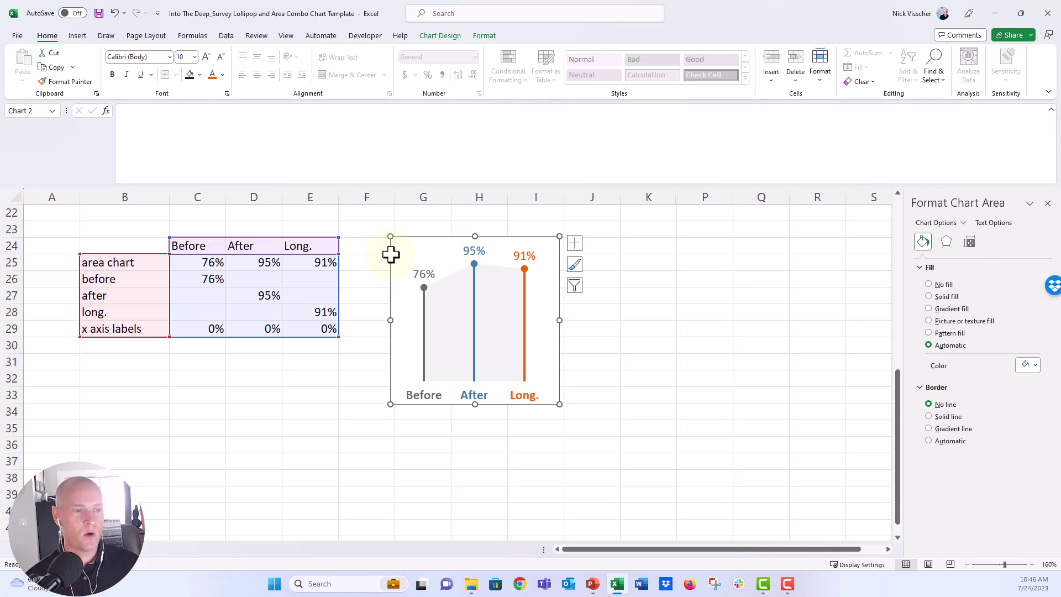
Shade the before, after, long. and x axis labels rows, B26:E29, with a light gray fill
left_click_drag(146, 275, 317, 324)
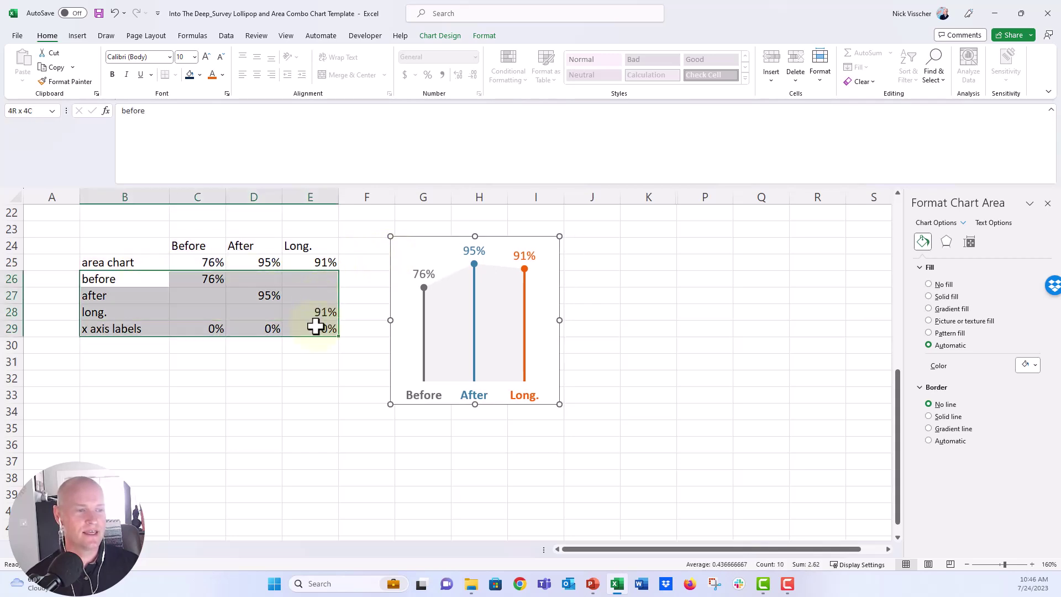
left_click(200, 76)
left_click(210, 104)
left_click(196, 382)
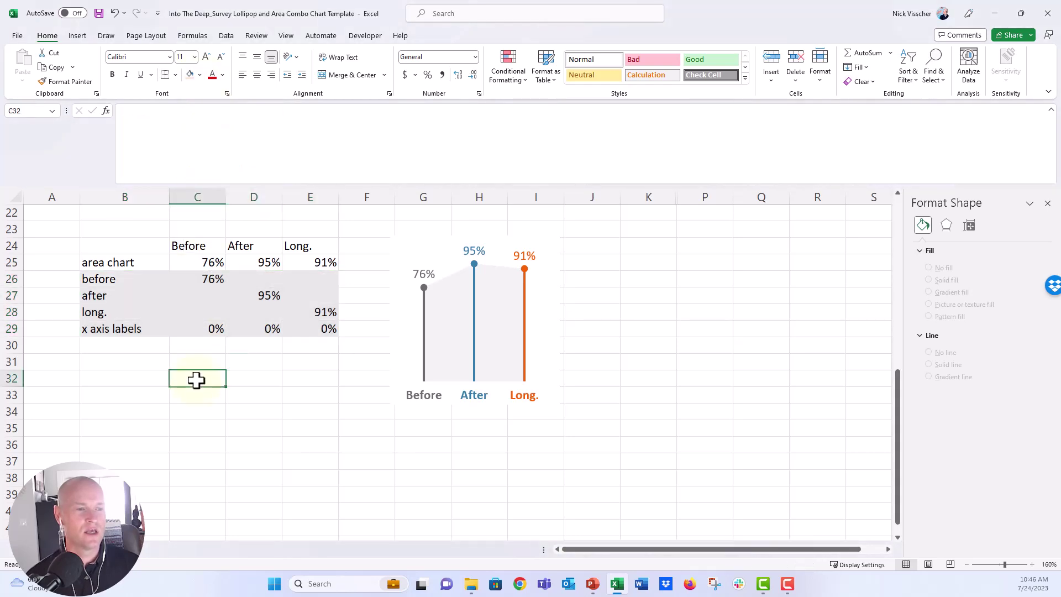
Set the area chart row's values to 55% for Before, 65% for After and 85% for Long. to test the chart
mouse_move(194, 263)
left_mouse_down()
mouse_move(296, 261)
mouse_move(208, 265)
left_mouse_up()
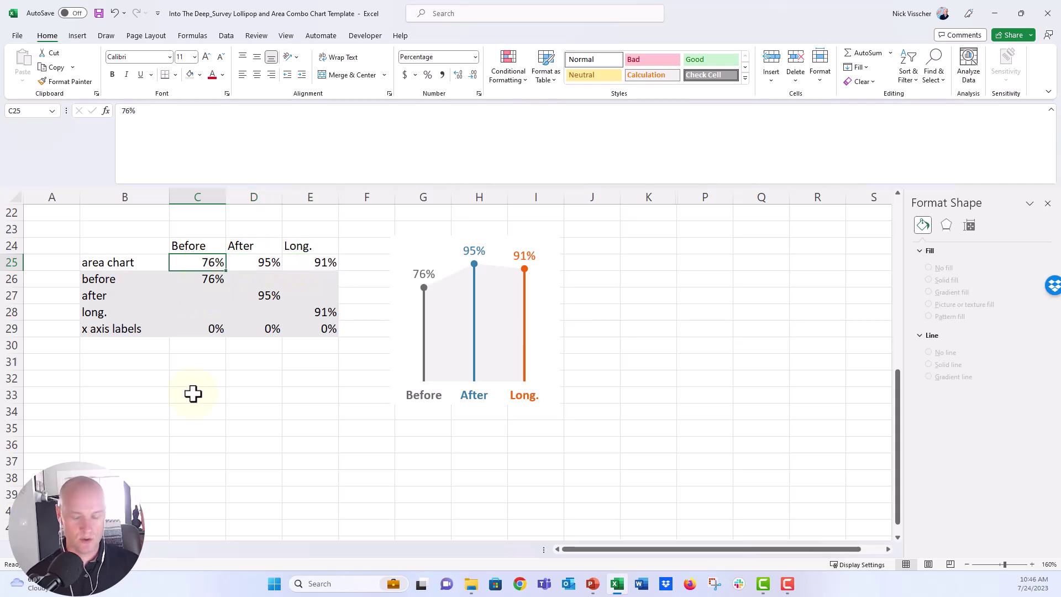
type("55")
key("Return")
key("Up")
key("Right")
type("65")
key("Return")
key("Up")
key("Right")
type("85")
key("Return")
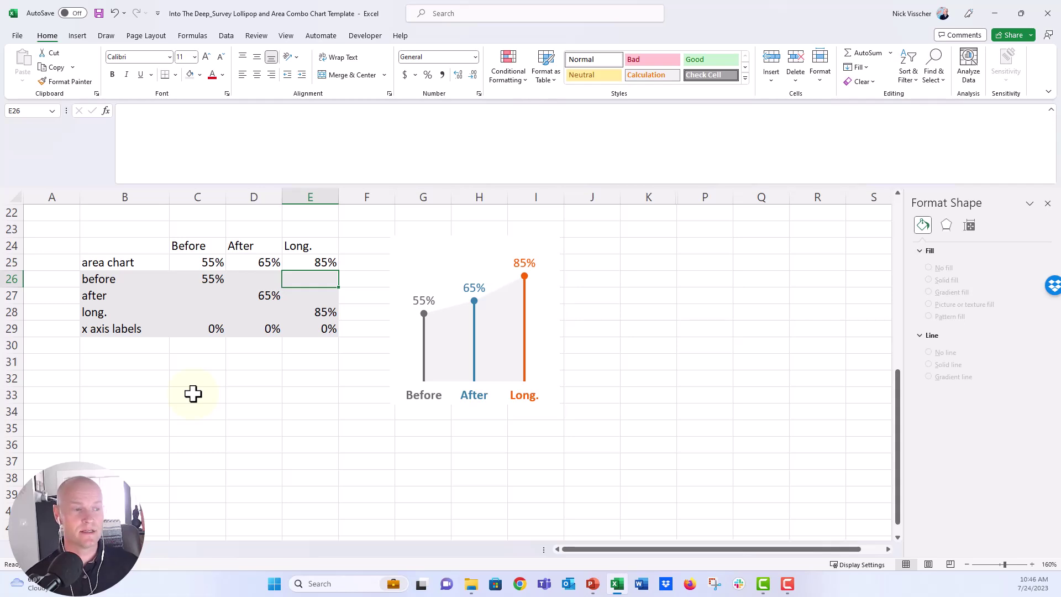
Undo the three test value changes in the area chart row
left_click(112, 14)
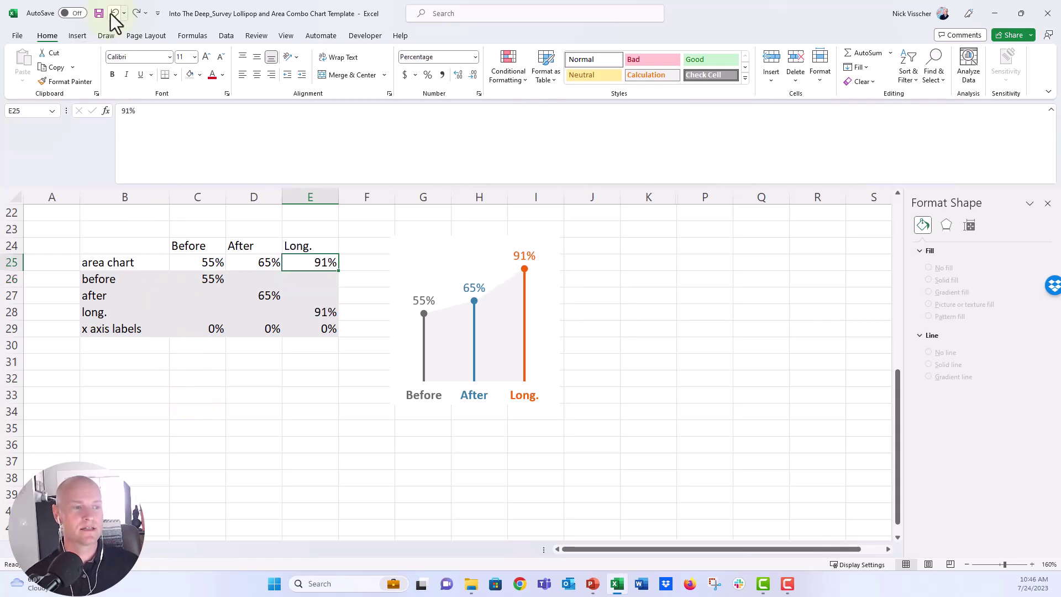
left_click(112, 14)
left_click(113, 14)
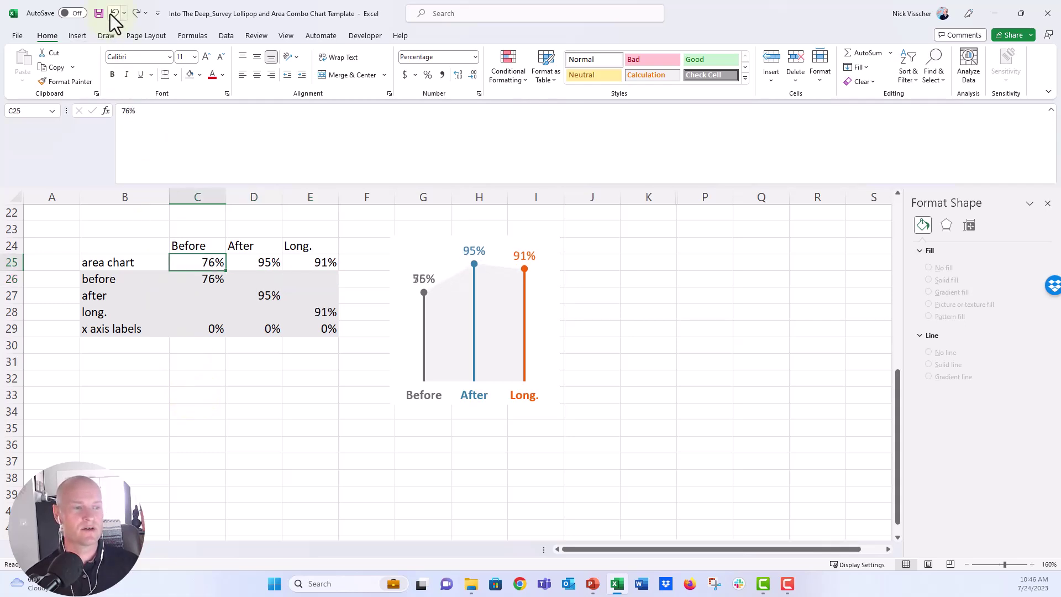
left_click(243, 473)
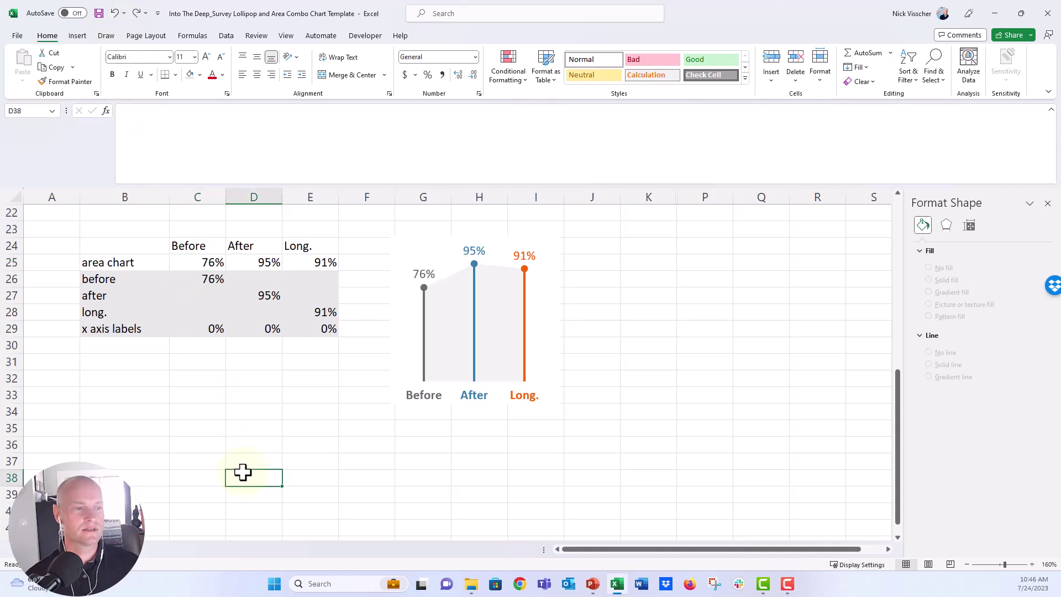
Copy the finished chart, switch to PowerPoint and paste it onto the blank slide with Keep Source Formatting & Embed Workbook
left_click(391, 252)
right_click(391, 250)
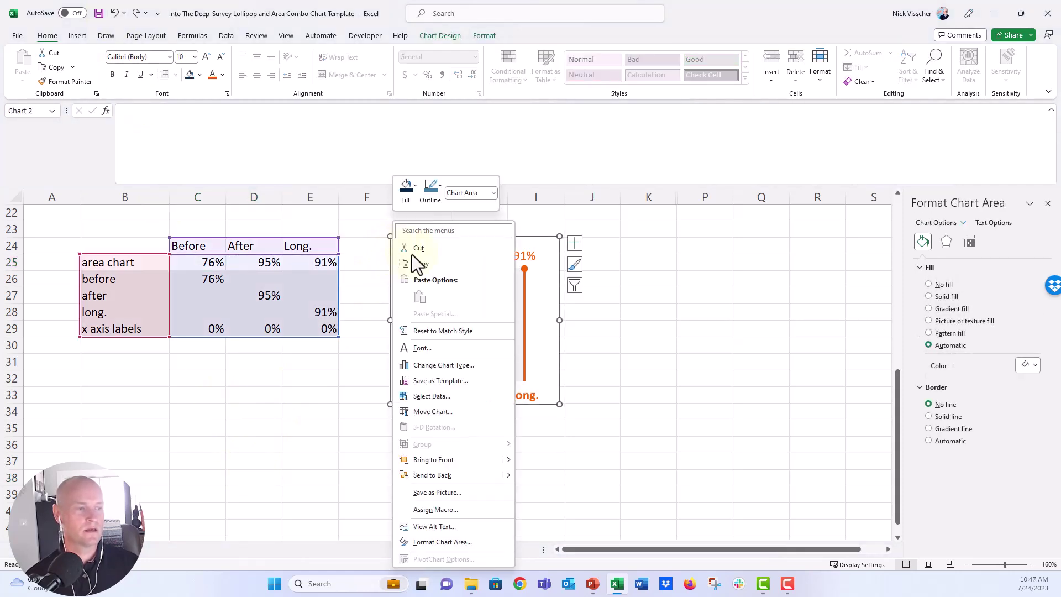
key("Escape")
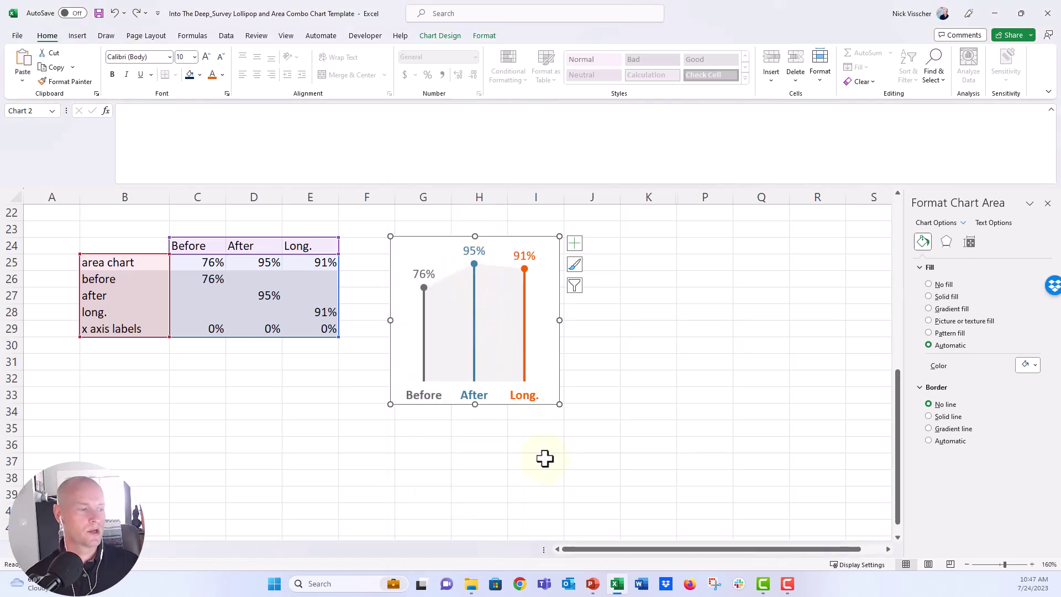
left_click(592, 584)
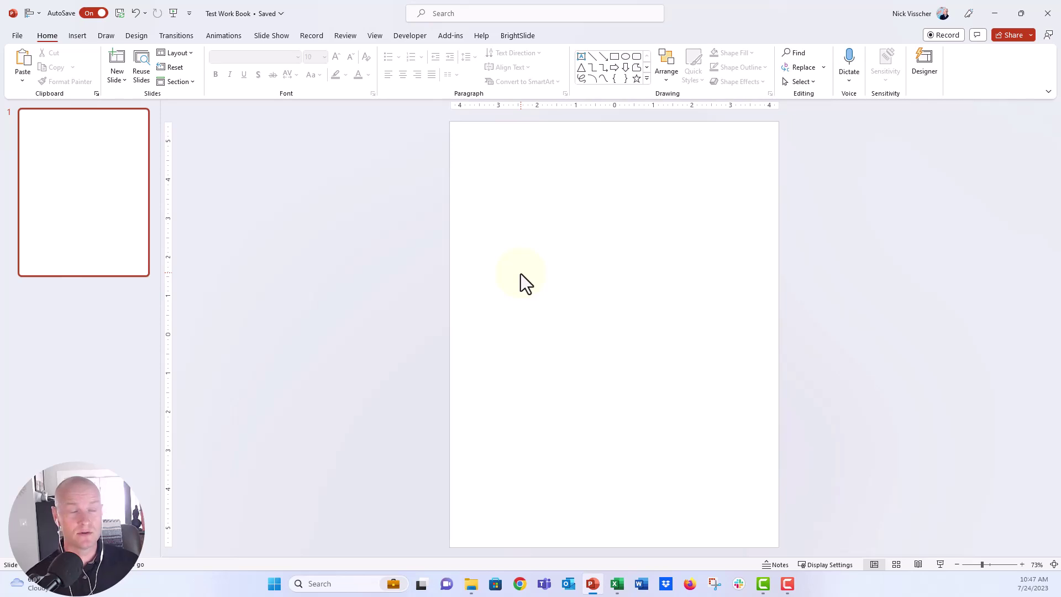
right_click(479, 193)
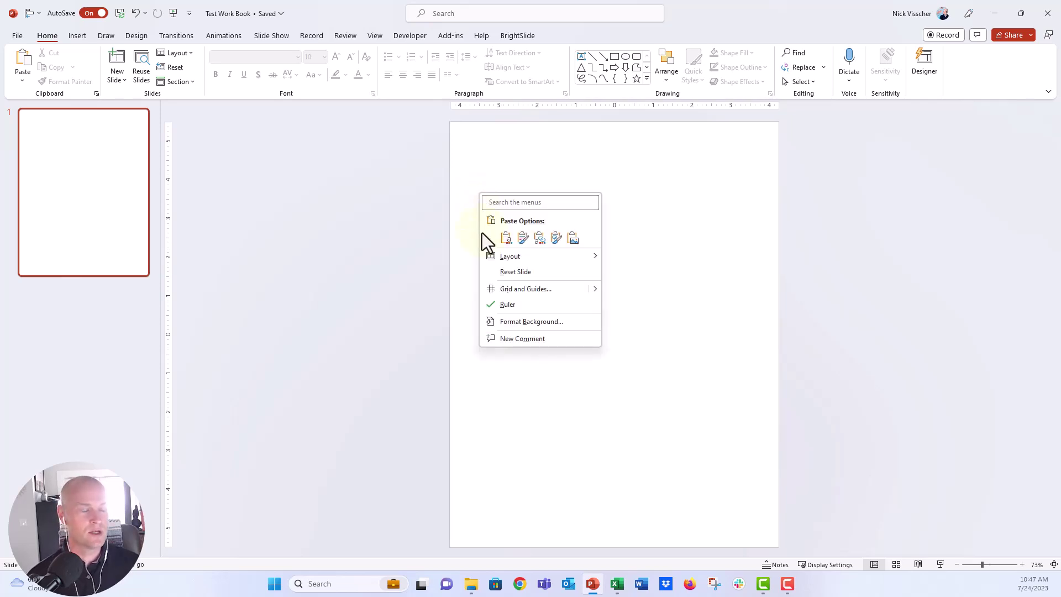
left_click(523, 240)
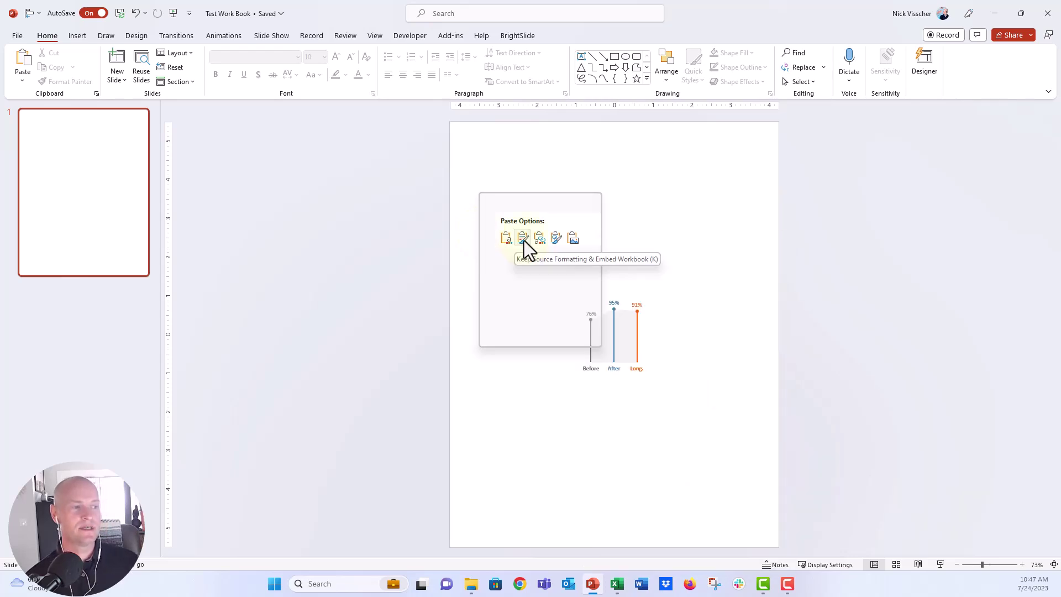